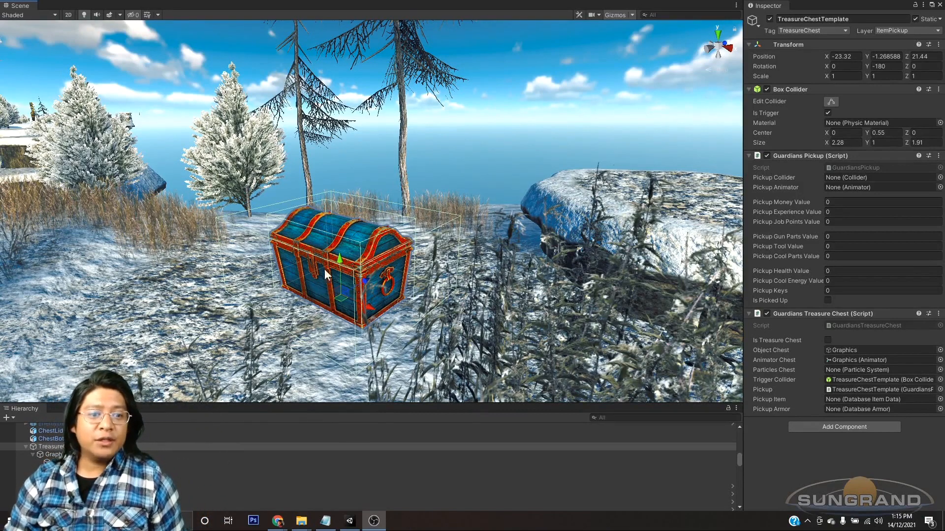
Step: Examine the treasure chest and compare its separate ChestBottom and ChestLid objects
left_click_drag(347, 281, 353, 303, "alt")
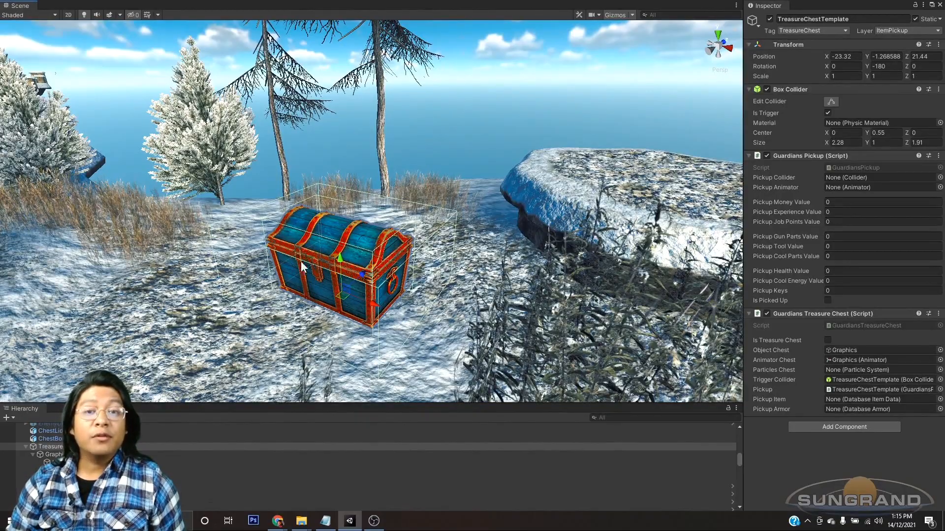
left_click_drag(325, 287, 456, 299, "alt")
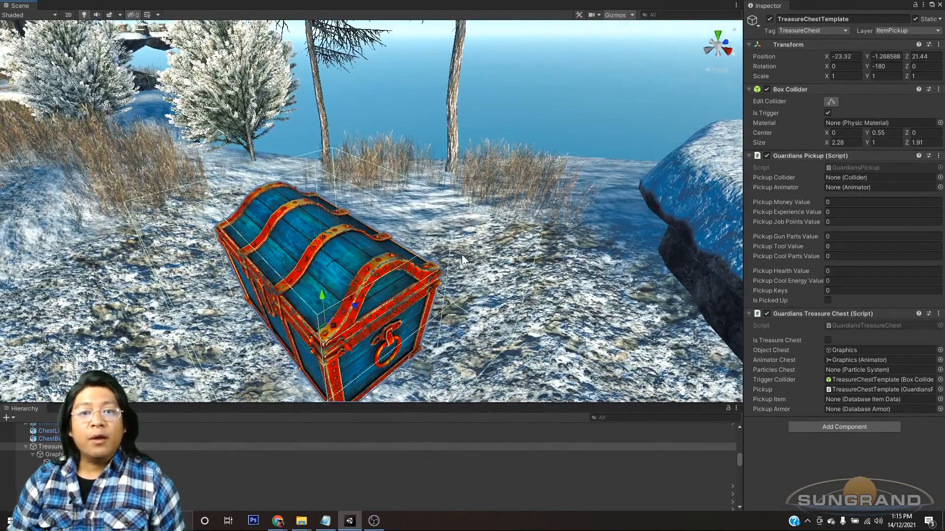
left_click(49, 438)
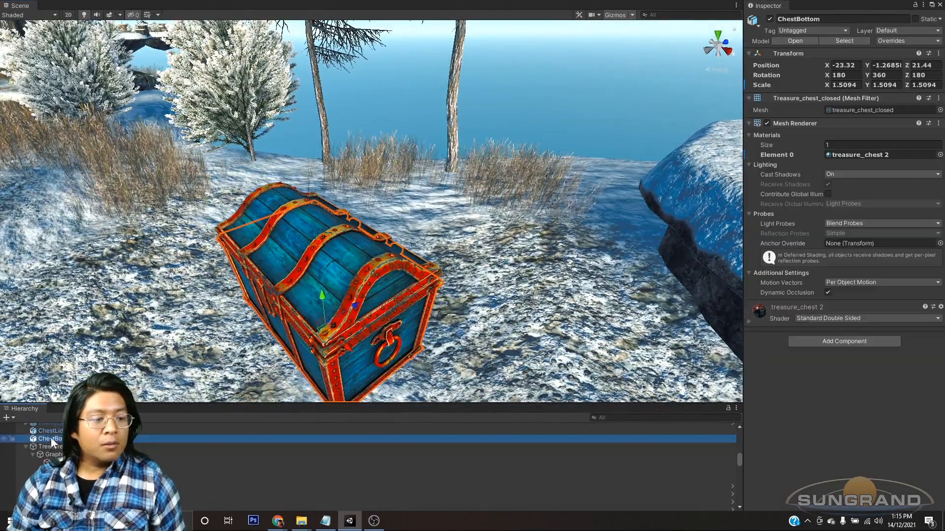
left_click(55, 431)
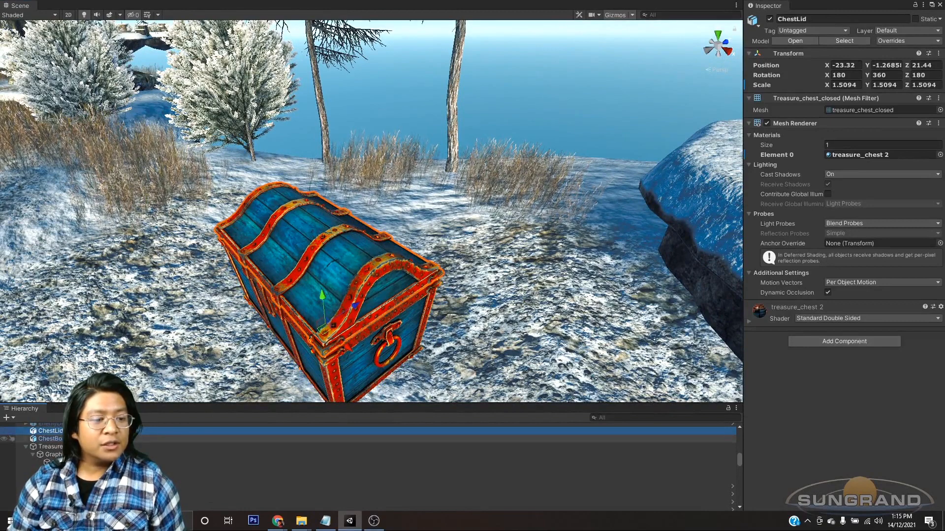
left_click(69, 439)
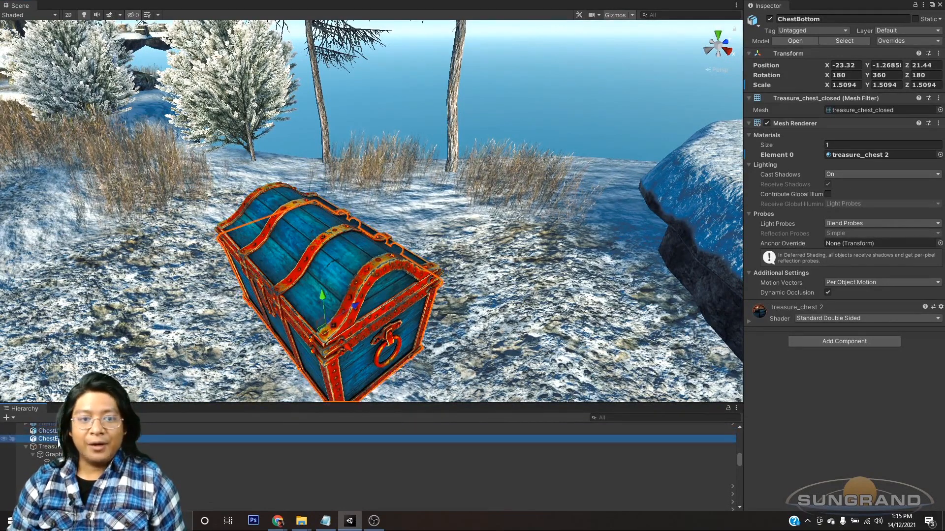
left_click(49, 431)
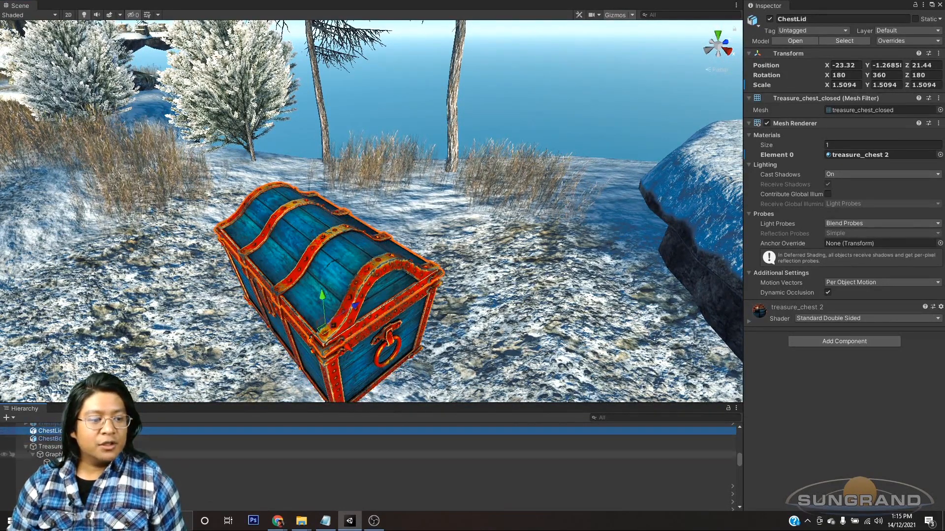
Step: Deactivate the treasure_chest_closed object under TreasureChestTemplate's Graphics
left_click(61, 462)
left_click_drag(414, 322, 403, 299, "alt")
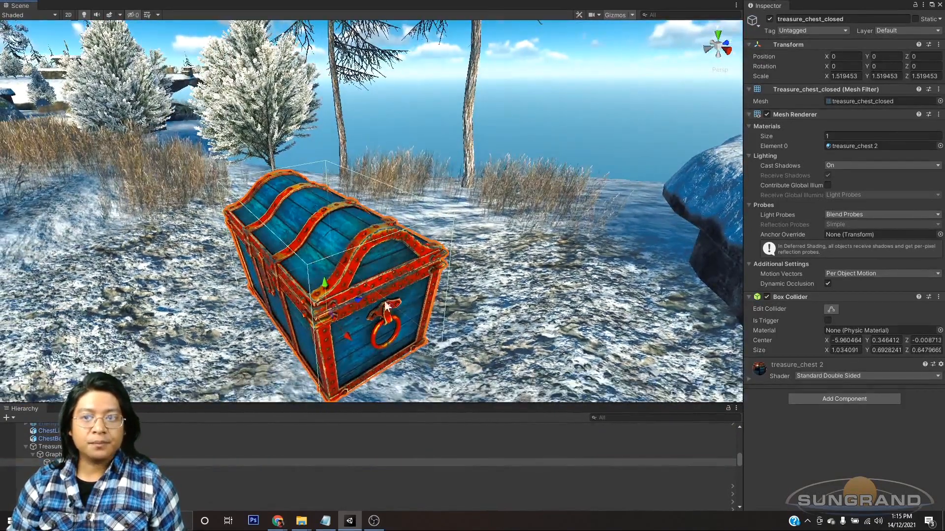
left_click(769, 19)
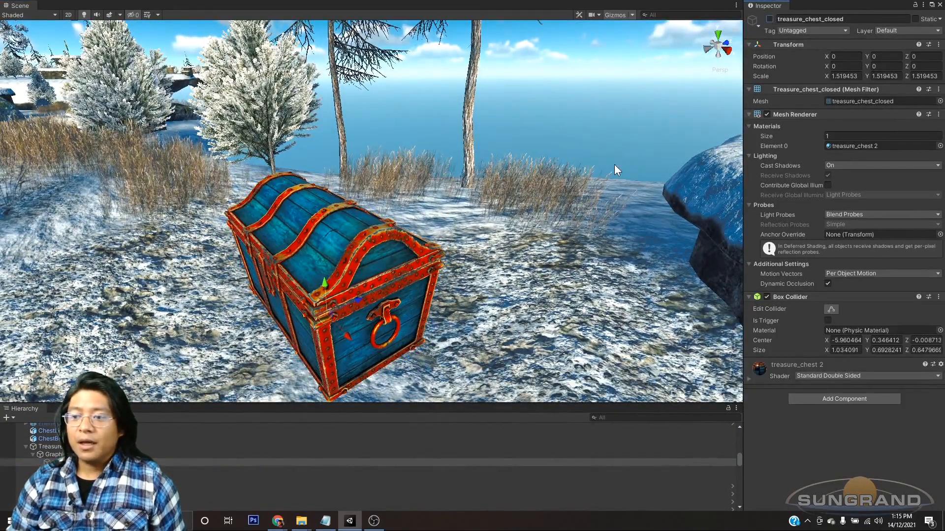
Step: Temporarily turn off ChestBottom's Mesh Renderer to view the lid on its own, and turn it back on
left_click_drag(391, 238, 424, 272, "alt")
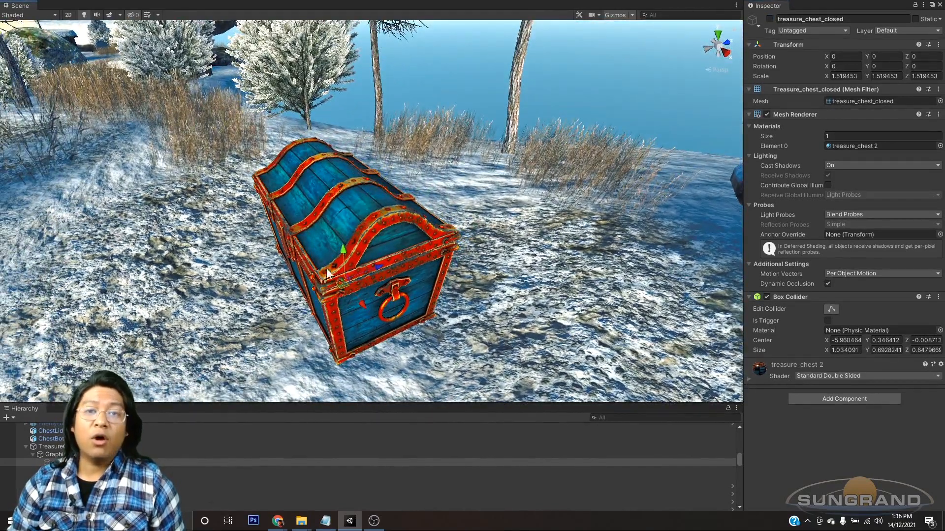
left_click_drag(317, 239, 272, 255, "alt")
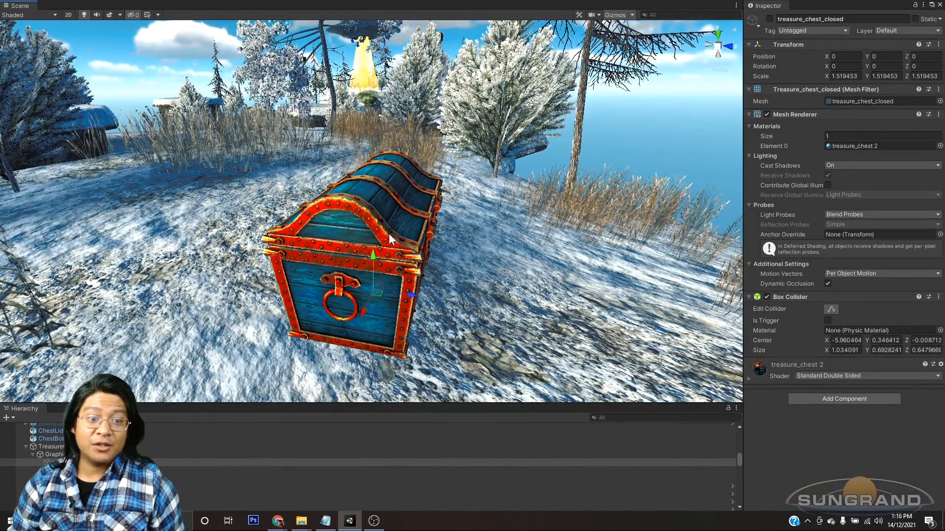
left_click_drag(399, 267, 351, 264, "alt")
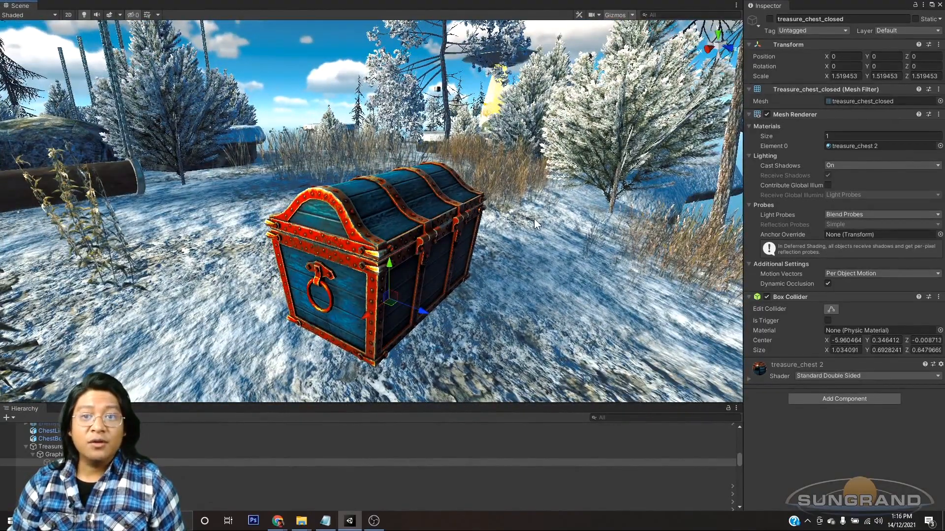
left_click_drag(392, 300, 475, 334, "alt")
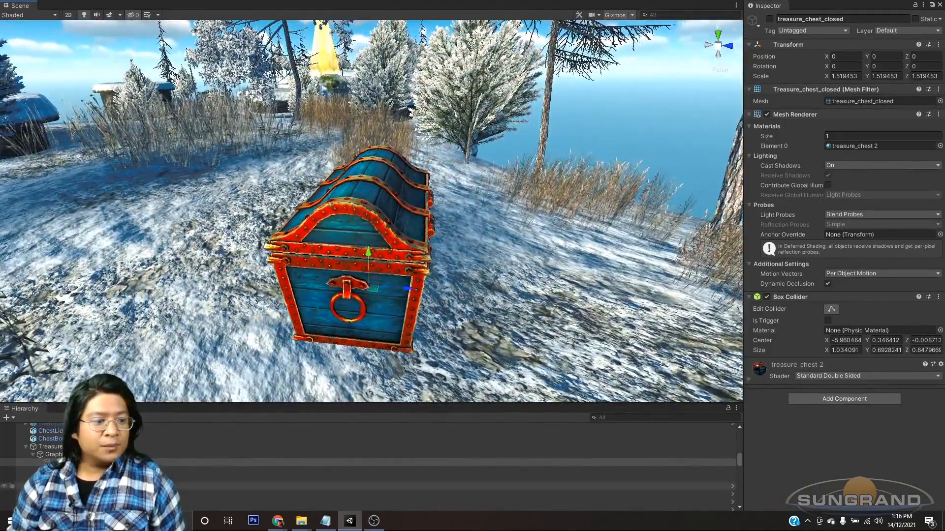
left_click(70, 439)
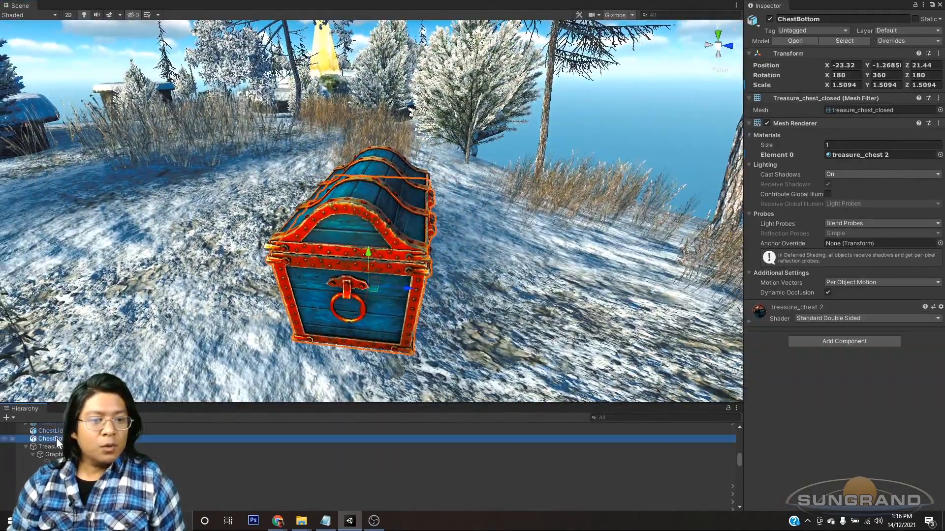
left_click(767, 124)
left_click_drag(443, 236, 608, 266, "alt")
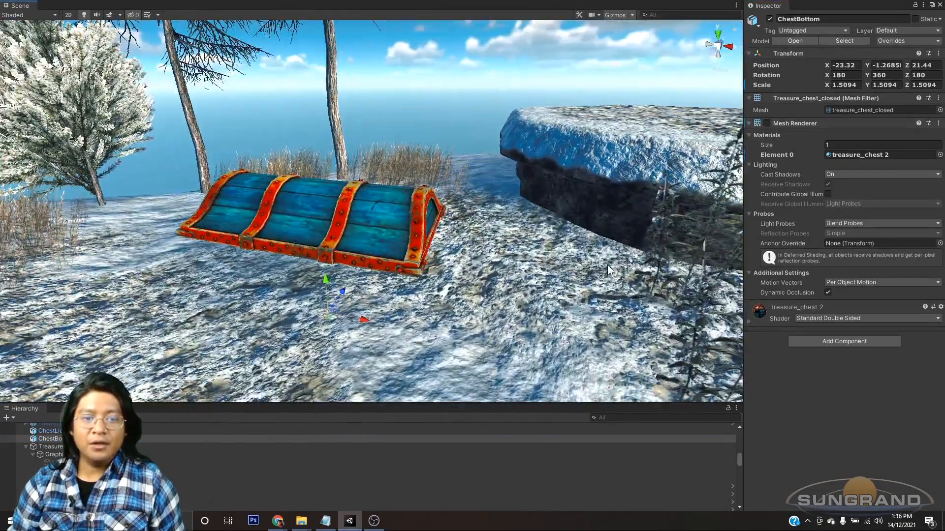
left_click(766, 123)
Step: Turn off ChestLid's Mesh Renderer and inspect the inside of the chest bottom up close
left_click(49, 431)
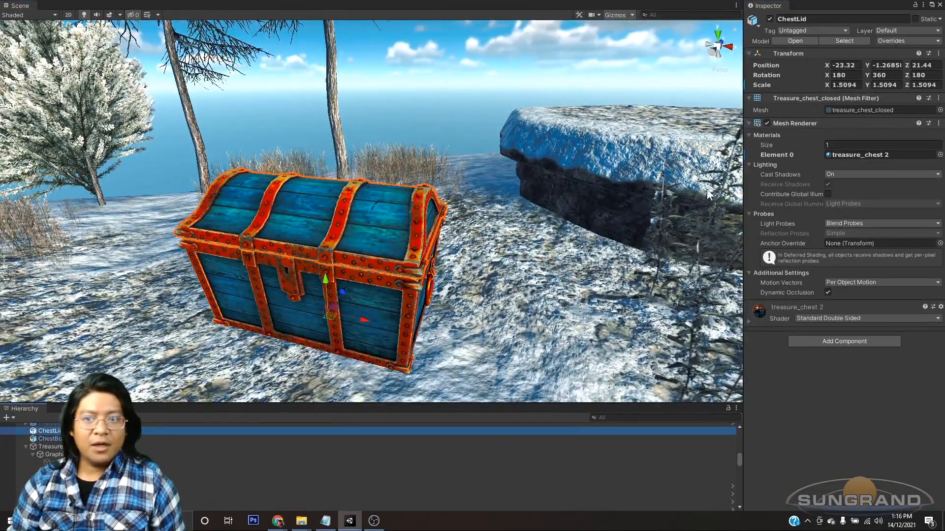
left_click(767, 124)
left_click_drag(443, 295, 377, 246, "alt")
scroll(379, 303, "up", 5)
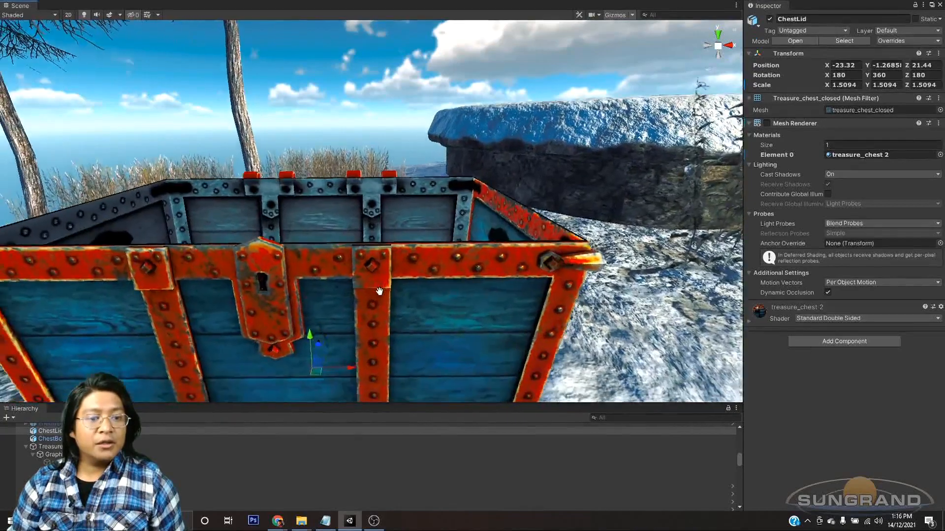
left_click_drag(375, 292, 364, 308, "alt")
Step: Try the Standard shader on the treasure_chest 2 material, inspect the chest's inner faces, and undo the shader change
left_click(784, 317)
left_click(817, 318)
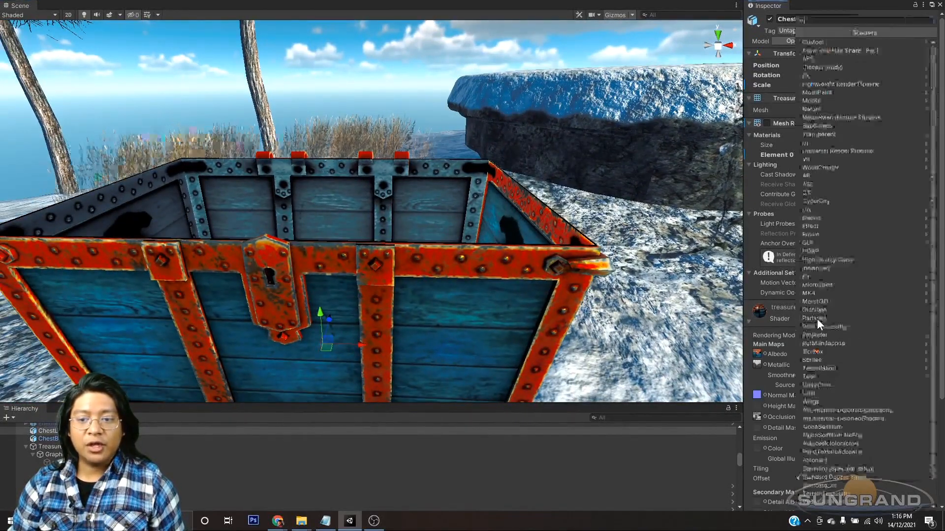
left_click(828, 461)
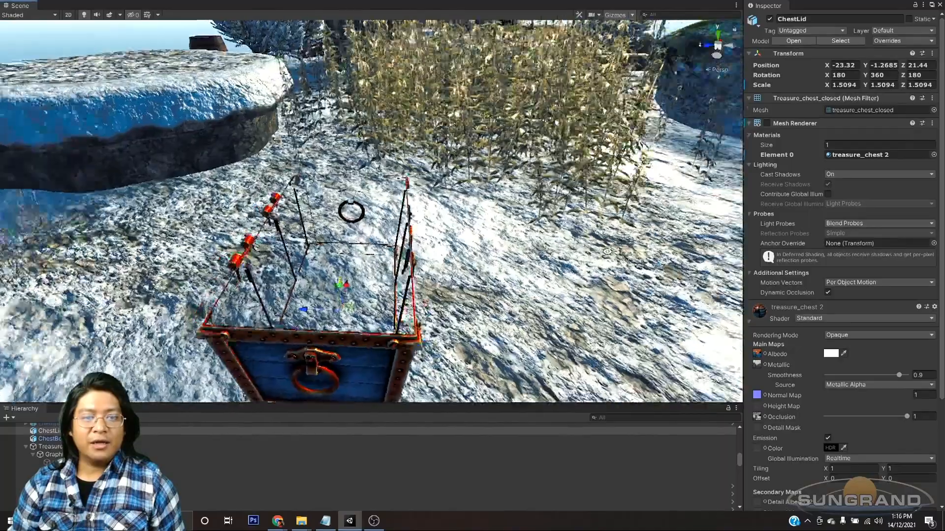
left_click_drag(607, 251, 624, 249, "alt")
left_click_drag(299, 286, 227, 246, "alt")
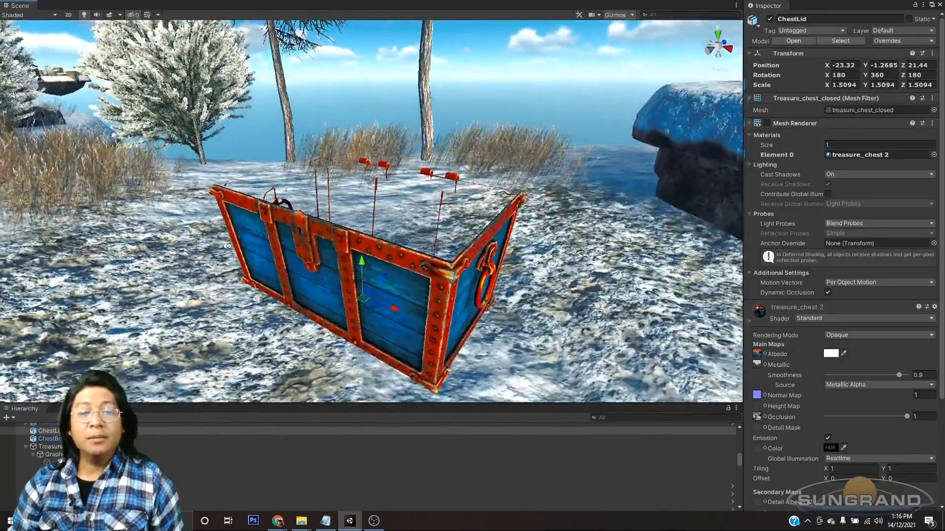
scroll(369, 246, "down", 5)
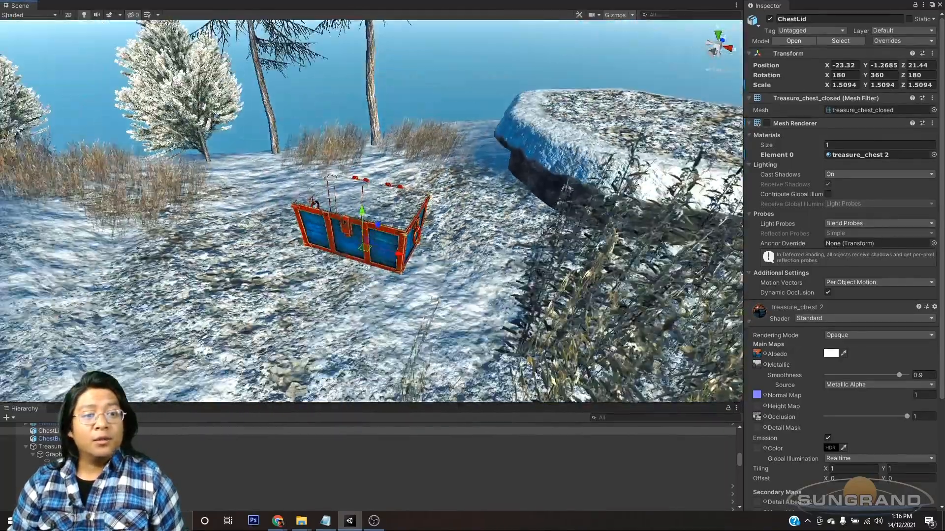
left_click_drag(367, 267, 399, 239, "alt")
scroll(356, 239, "up", 2)
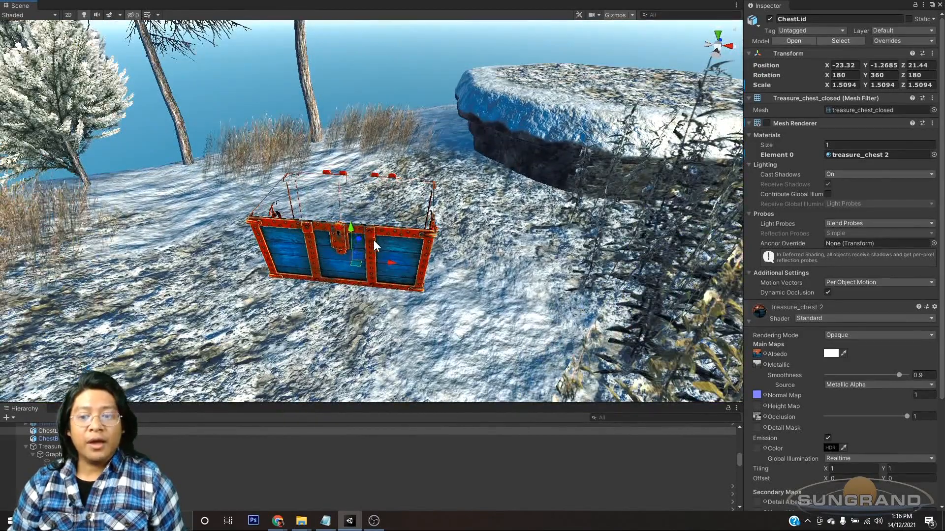
left_click_drag(362, 237, 379, 214, "alt")
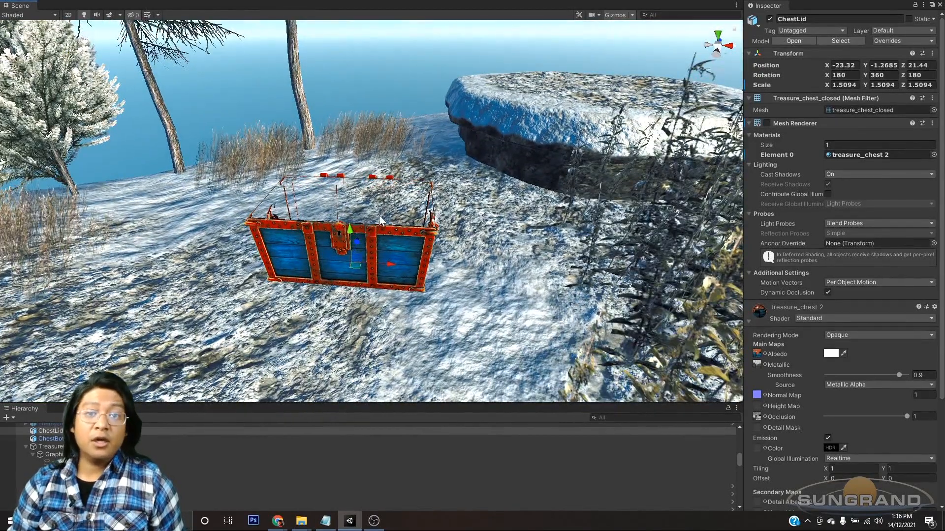
key("ctrl+z")
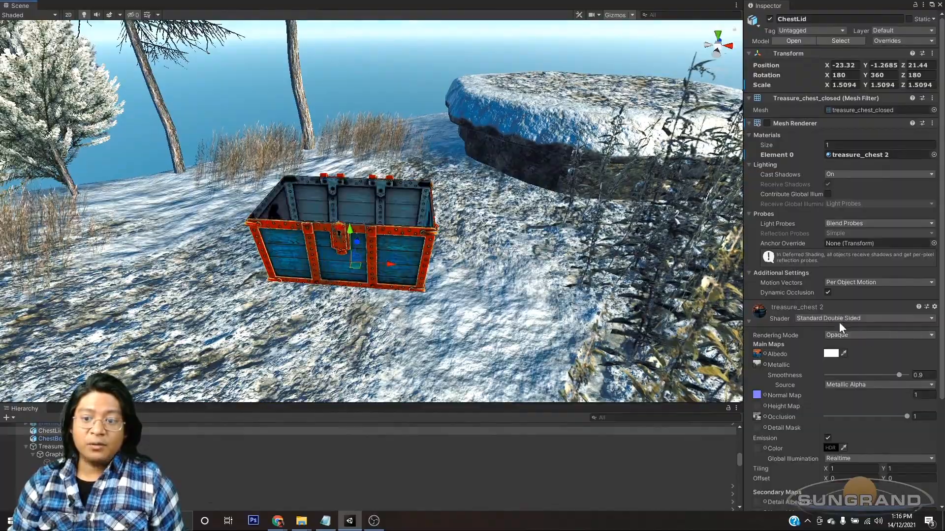
Step: Inspect the open chest with its double-sided shader, and turn ChestLid's Mesh Renderer back on
scroll(357, 245, "up", 3)
left_click_drag(356, 245, 368, 291, "alt")
scroll(381, 212, "down", 10)
scroll(369, 267, "up", 3)
scroll(369, 267, "up", 3)
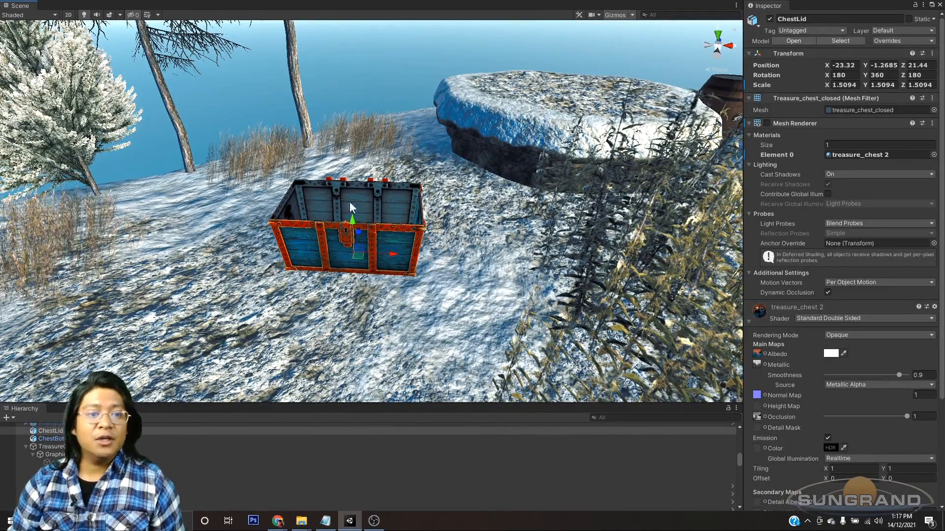
left_click(46, 432)
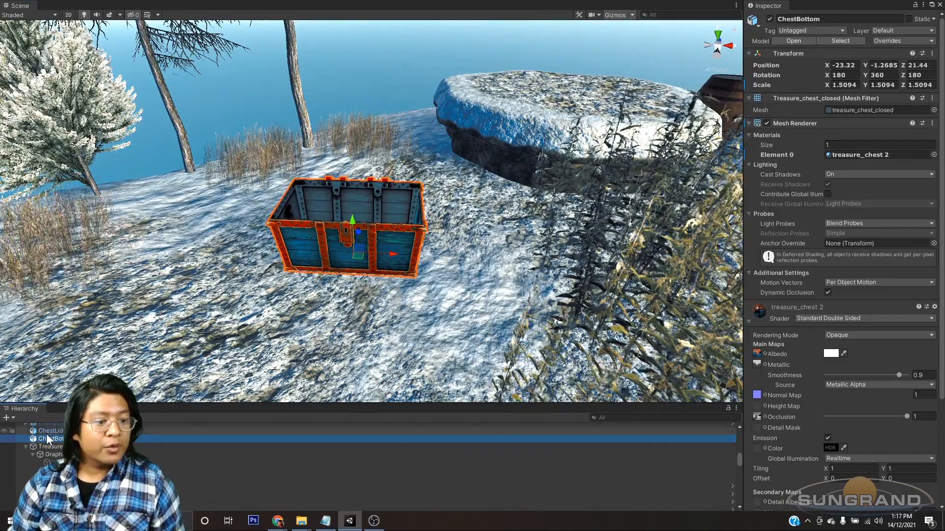
left_click(766, 123)
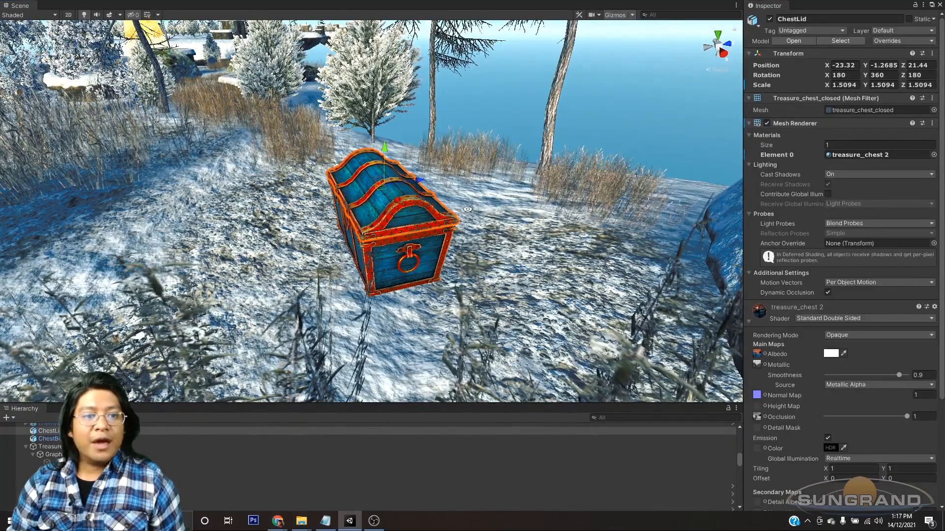
Step: Try rotating ChestLid open about the X axis, first around its center and again around its pivot, undoing each rotation
right_click_drag(468, 209, 334, 209)
key("e")
left_click_drag(338, 209, 456, 168)
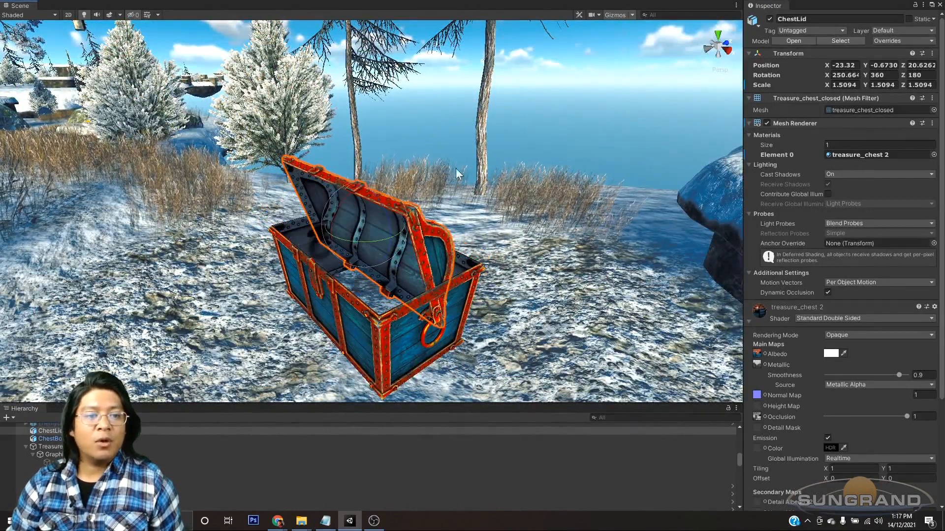
key("ctrl+z")
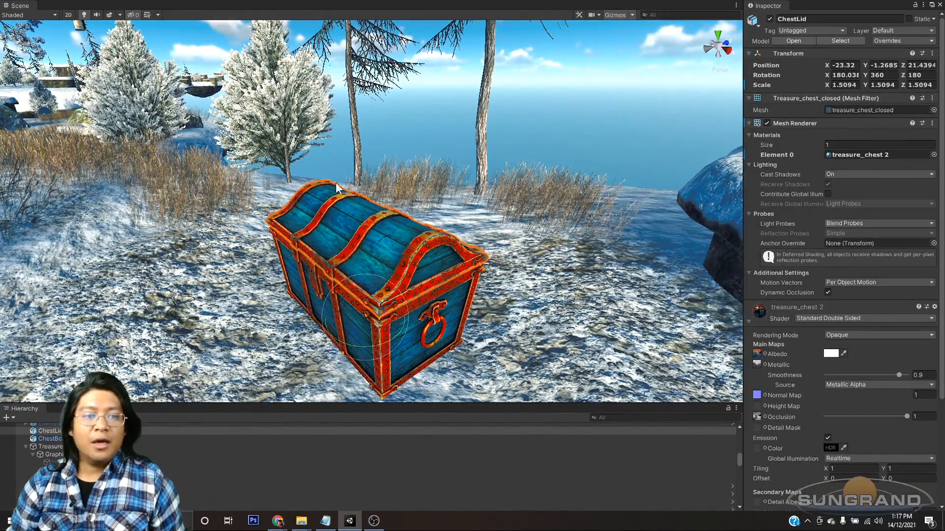
left_click_drag(332, 330, 505, 271)
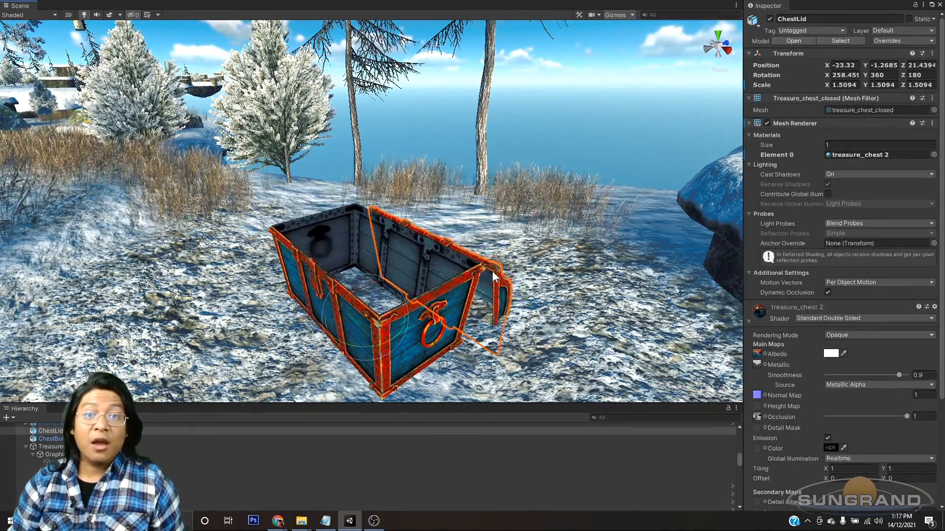
key("ctrl+z")
Step: Parent ChestBottom to the object listed below treasure_chest_closed in TreasureChestTemplate's Graphics
left_click_drag(459, 312, 349, 308, "alt")
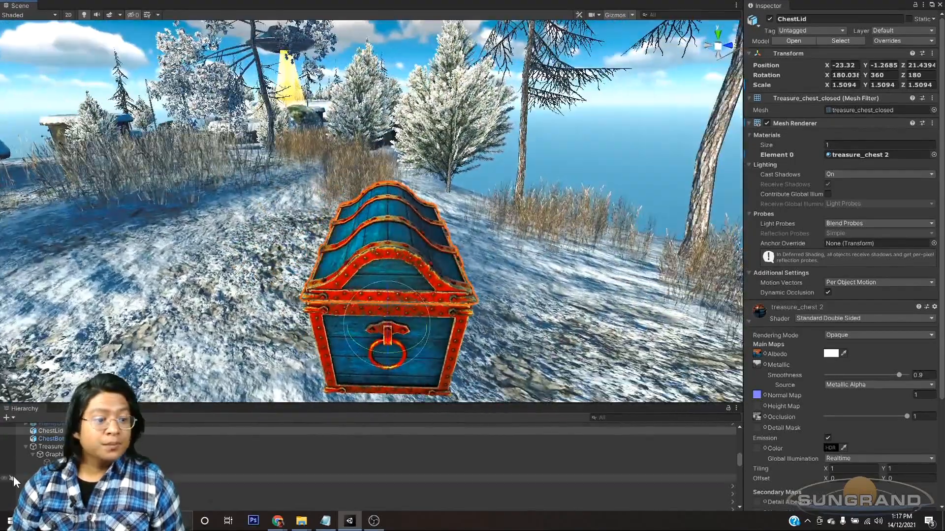
left_click_drag(395, 281, 405, 327, "alt")
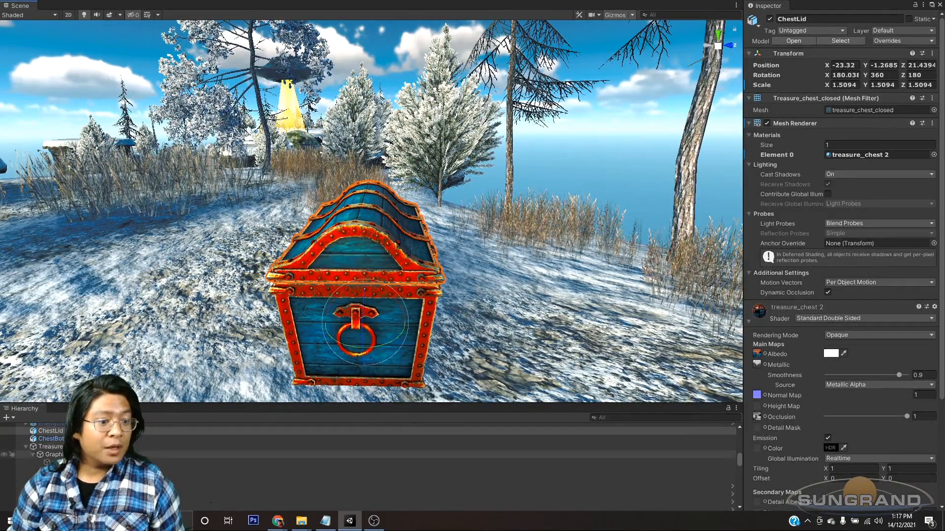
left_click(331, 350)
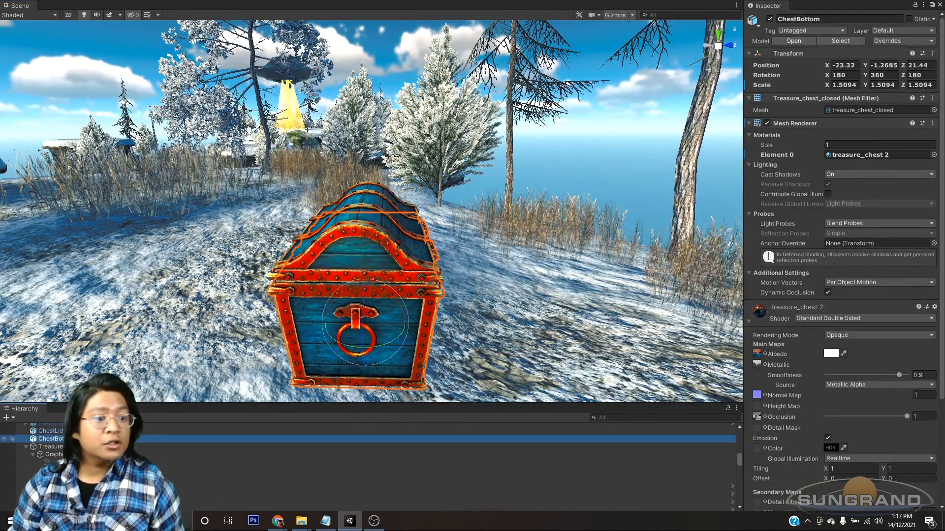
left_click_drag(64, 440, 68, 471)
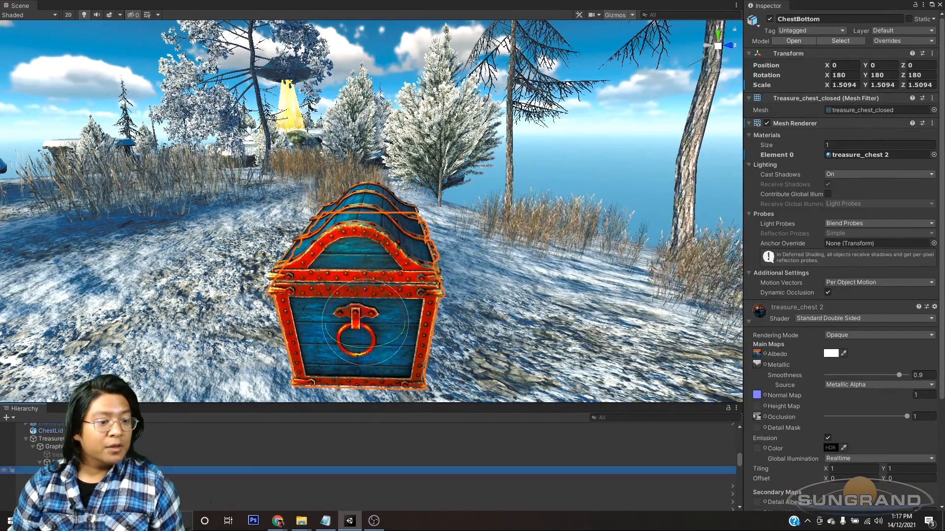
Step: Parent ChestLid to the Lid object in TreasureChestTemplate's Graphics
left_click(67, 439)
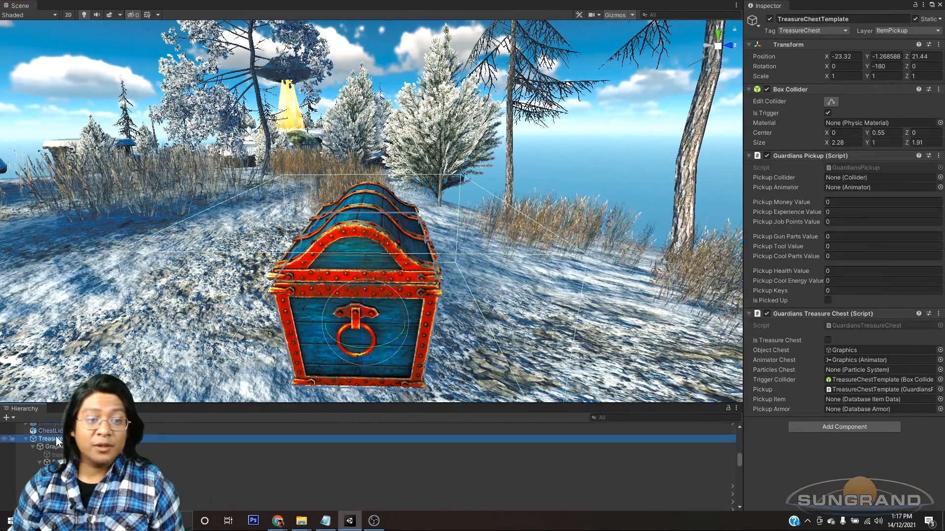
left_click_drag(373, 321, 228, 301, "alt")
left_click_drag(294, 345, 351, 339, "alt")
left_click(58, 431)
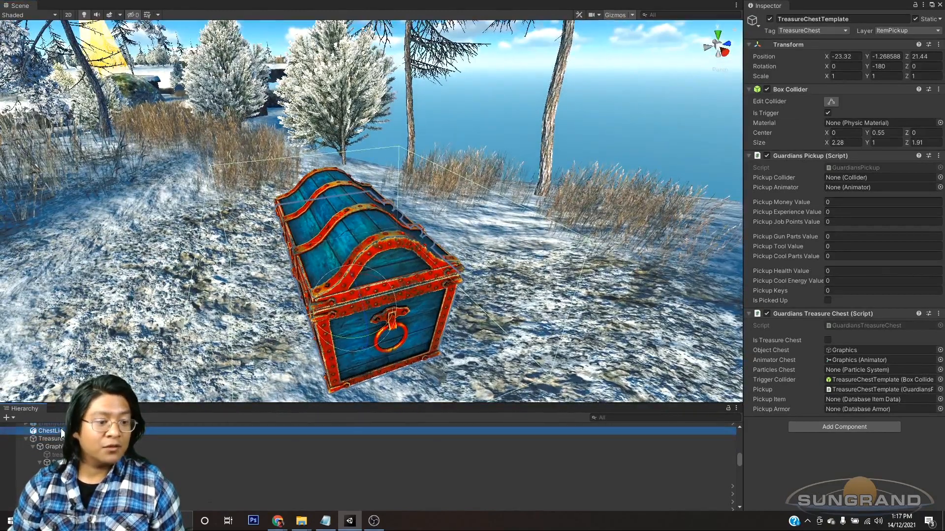
left_click_drag(58, 431, 63, 478)
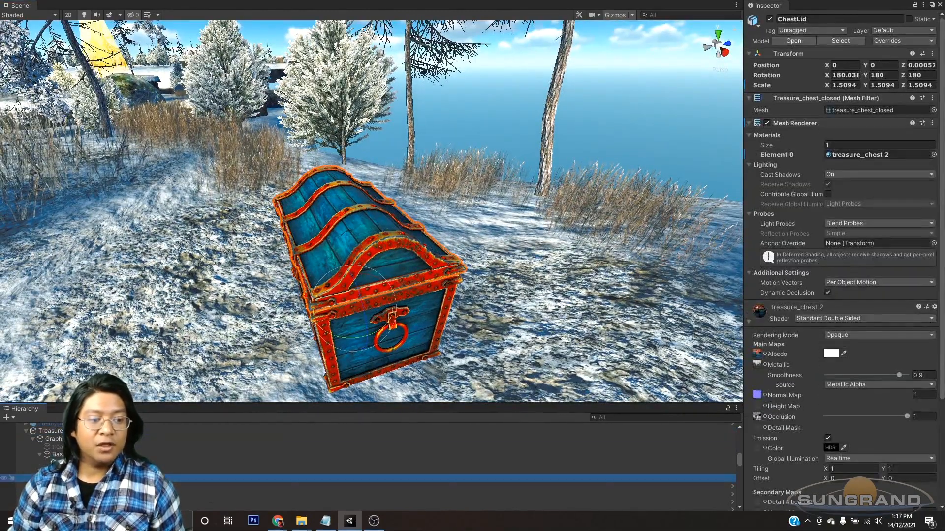
Step: Completely unpack the prefabs of ChestBottom and ChestLid, and check both objects under Base and Lid
left_click(61, 462, "ctrl")
right_click(85, 465)
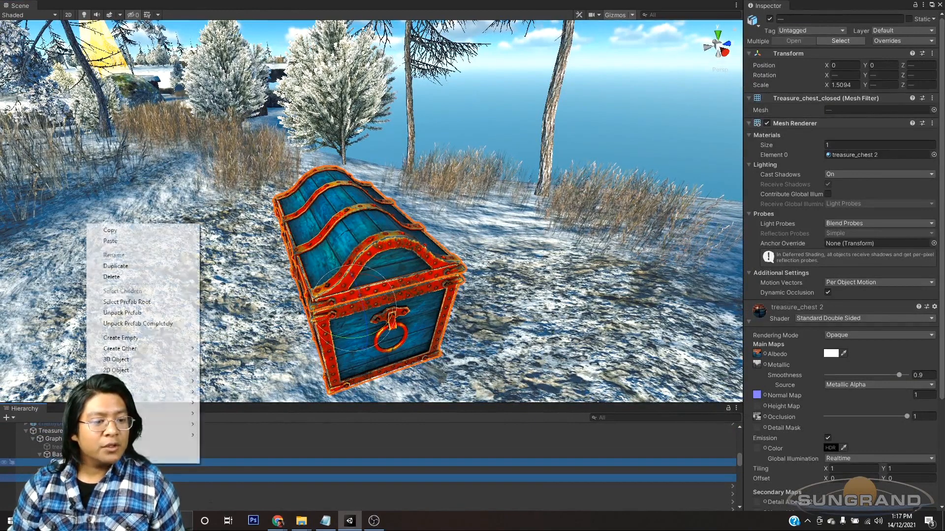
left_click(137, 324)
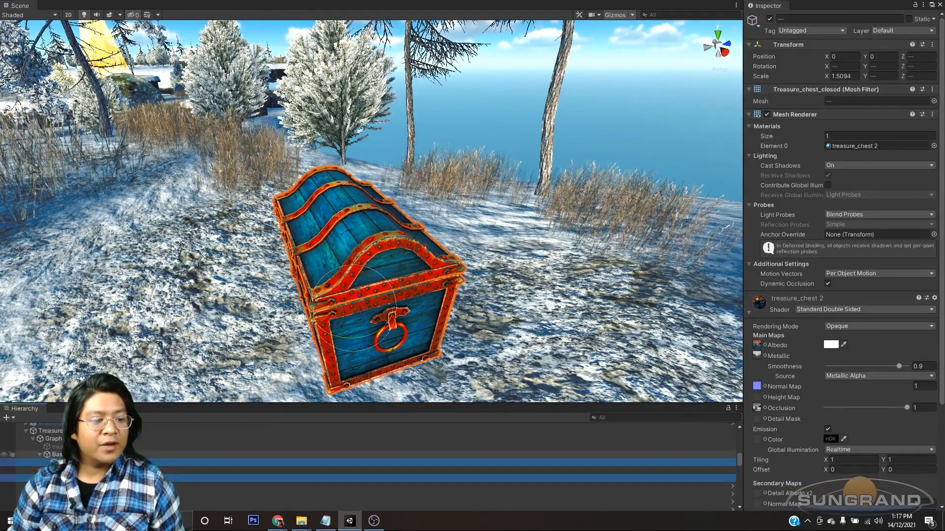
left_click(74, 454)
left_click(74, 462)
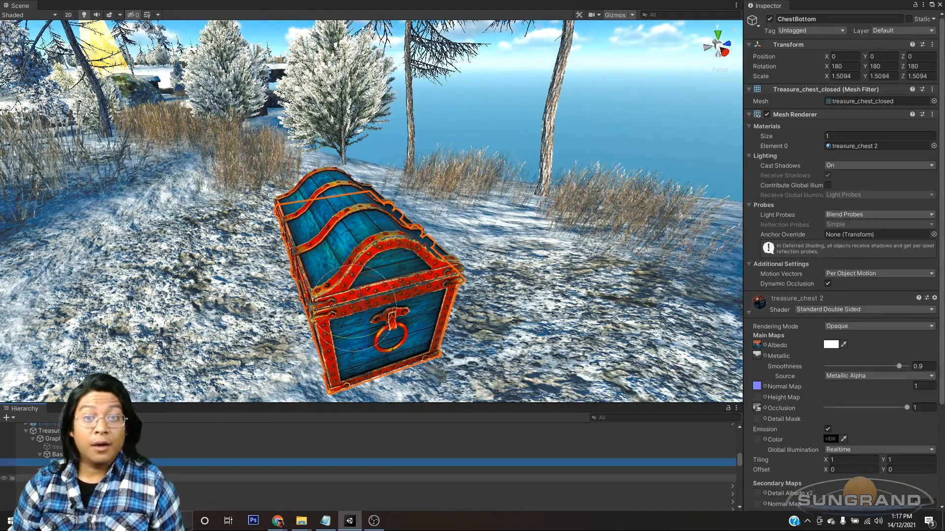
left_click(74, 478)
left_click(74, 470)
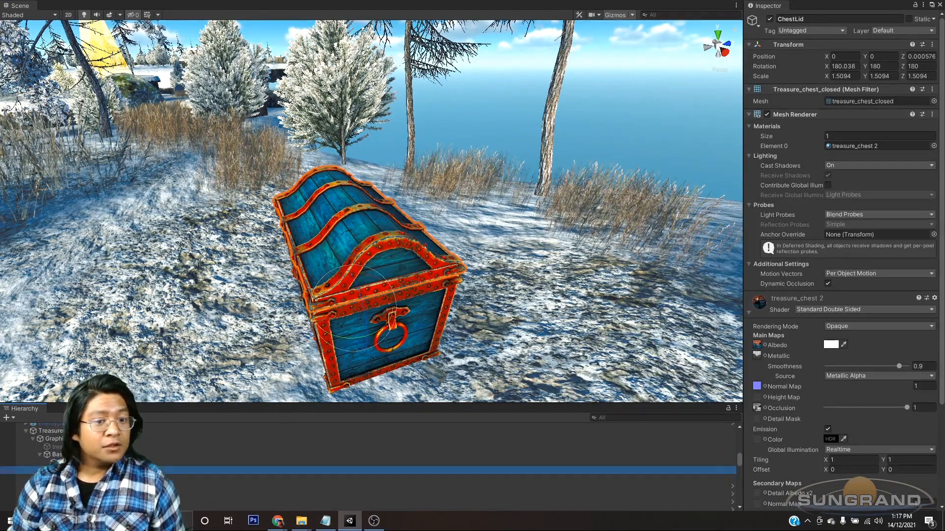
Step: Try rotating the Lid object open about the X axis to about -88 degrees, and undo the rotation
left_click_drag(366, 334, 306, 298, "alt")
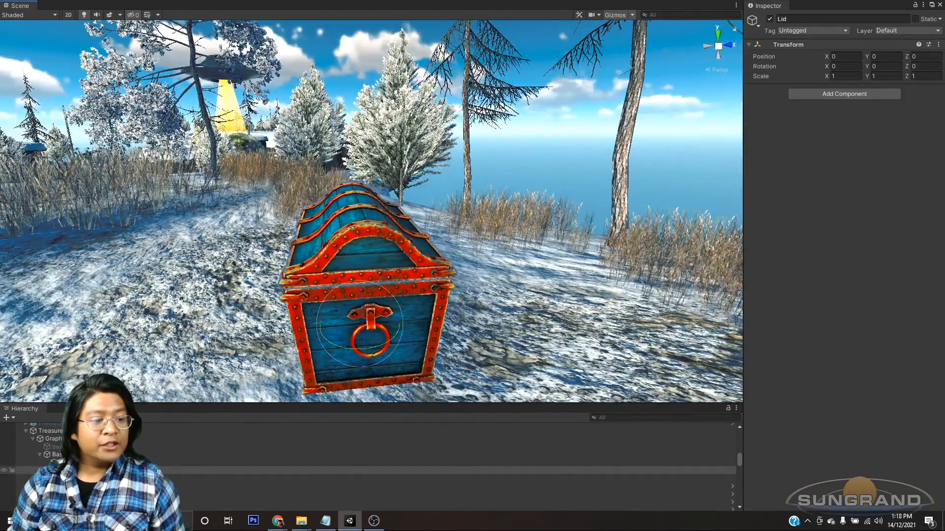
left_click_drag(392, 323, 474, 301, "alt")
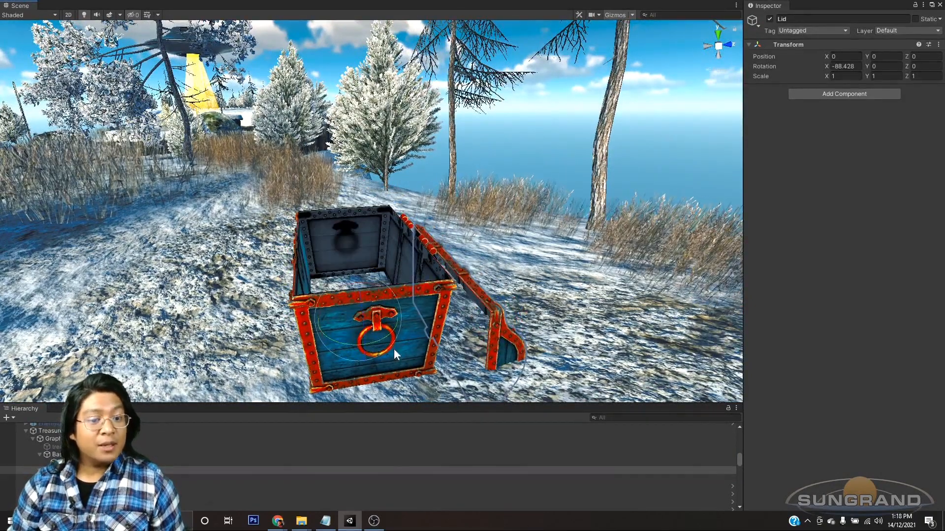
key("ctrl+z")
left_click_drag(426, 315, 364, 289, "alt")
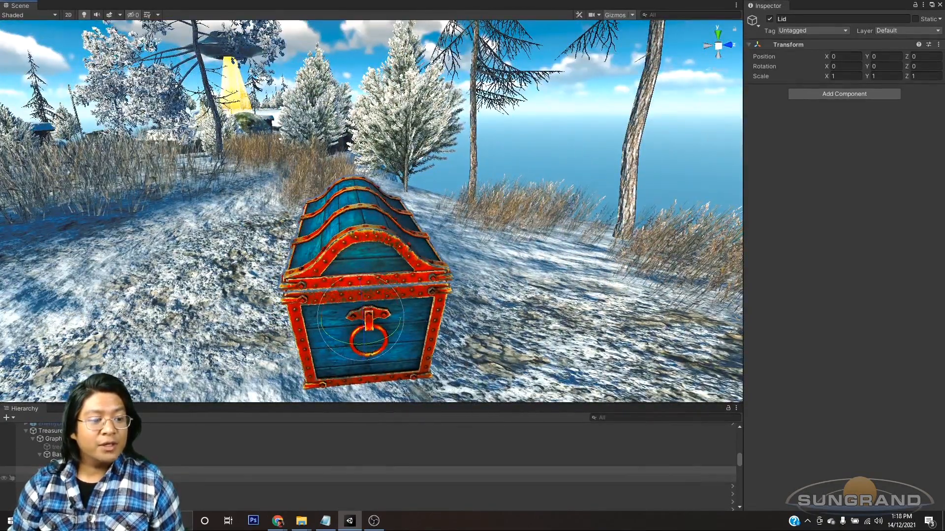
Step: Unparent ChestLid from Lid, and move the empty Lid object to the chest's rear hinge at about Y 0.7247, Z -0.4747
left_click(99, 454)
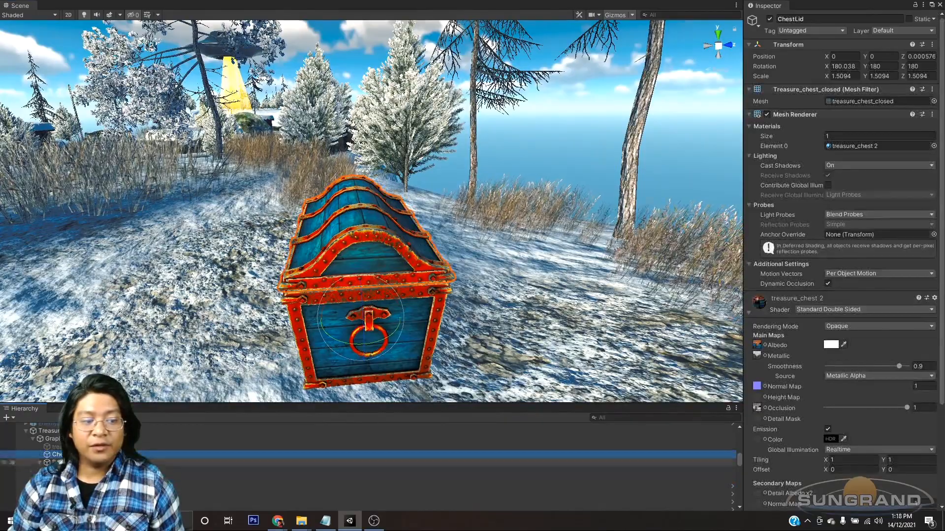
left_click(98, 478)
left_click_drag(461, 272, 427, 230, "alt")
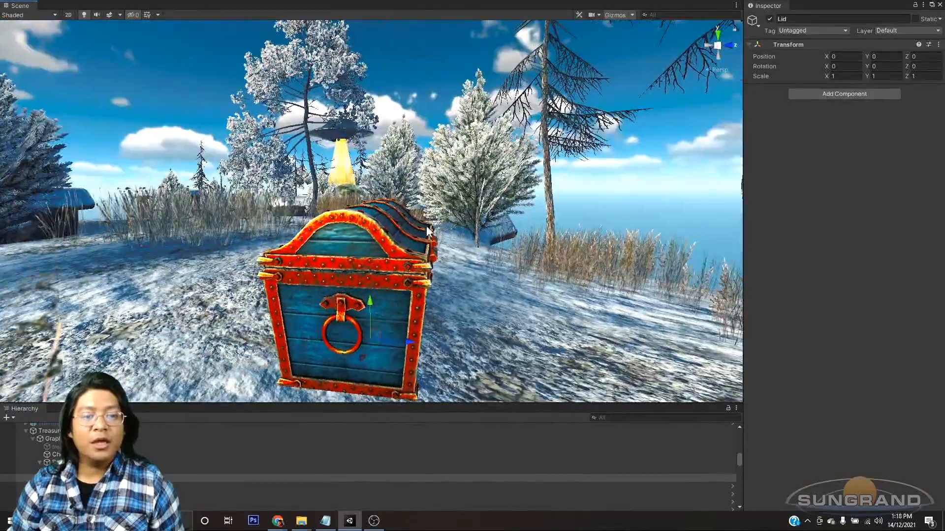
left_click(708, 46)
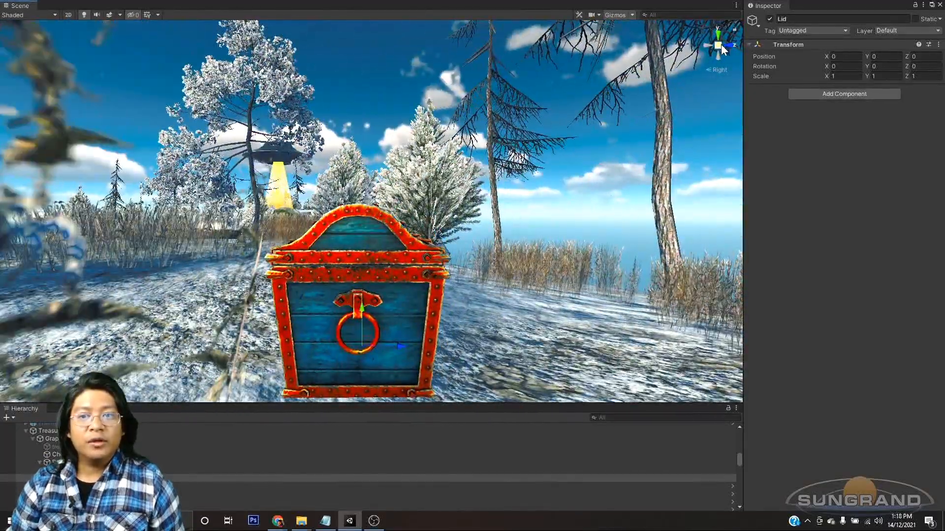
left_click(717, 45)
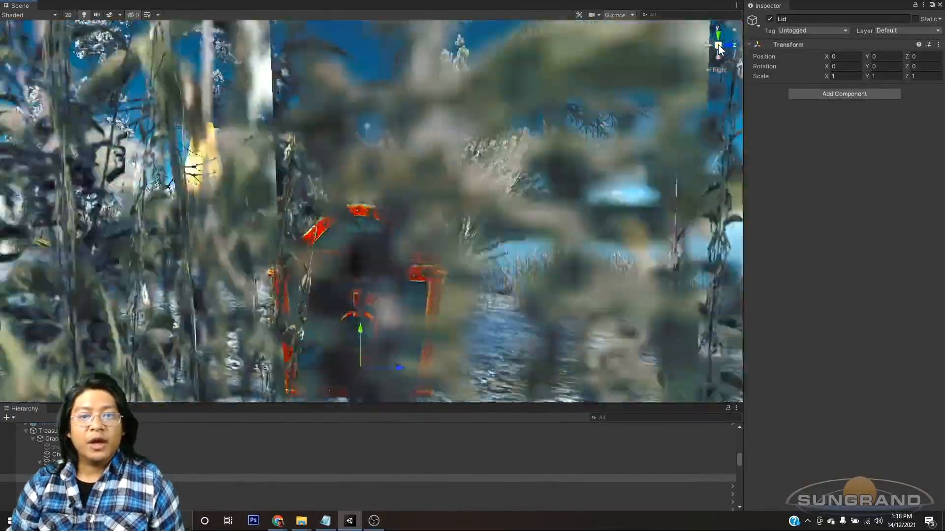
scroll(409, 337, "up", 4)
middle_click_drag(409, 336, 400, 248)
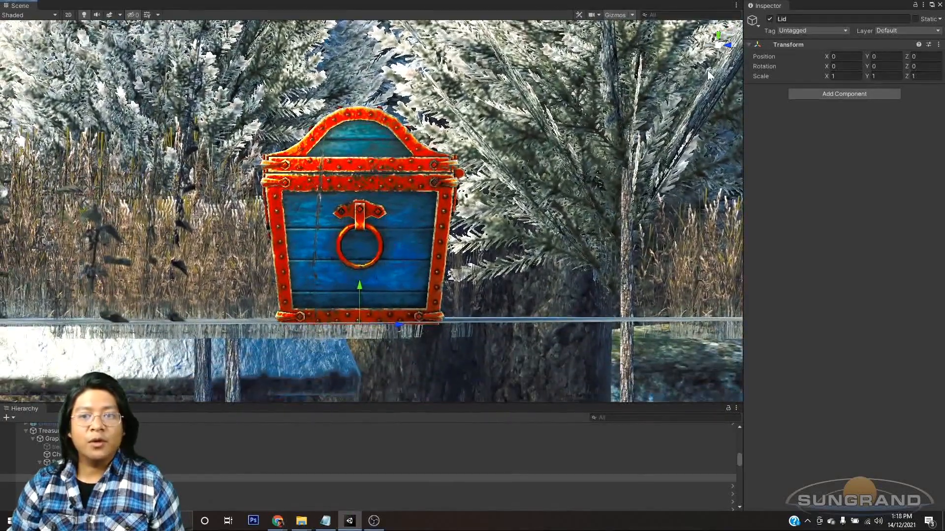
scroll(380, 298, "up", 2)
left_click_drag(357, 314, 379, 124)
left_click_drag(402, 163, 523, 176)
scroll(514, 193, "up", 3)
scroll(514, 193, "up", 5)
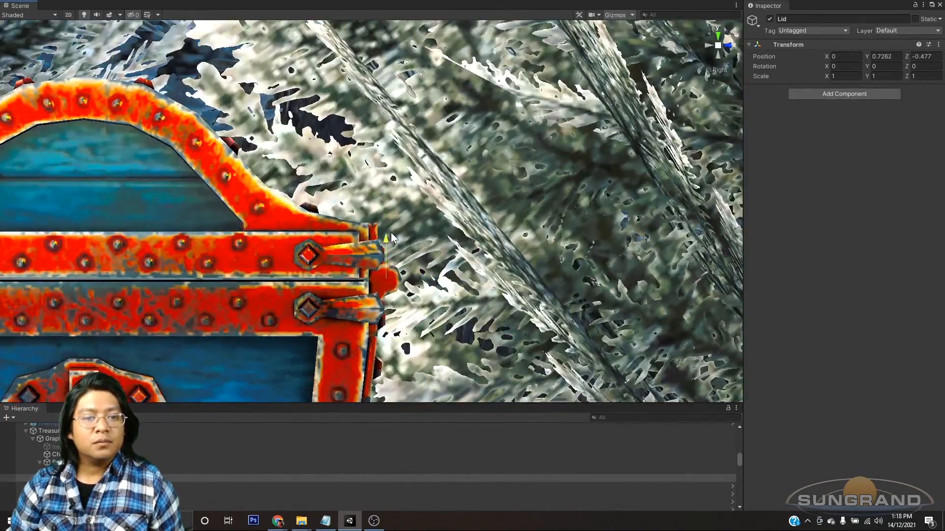
left_click_drag(391, 233, 392, 236)
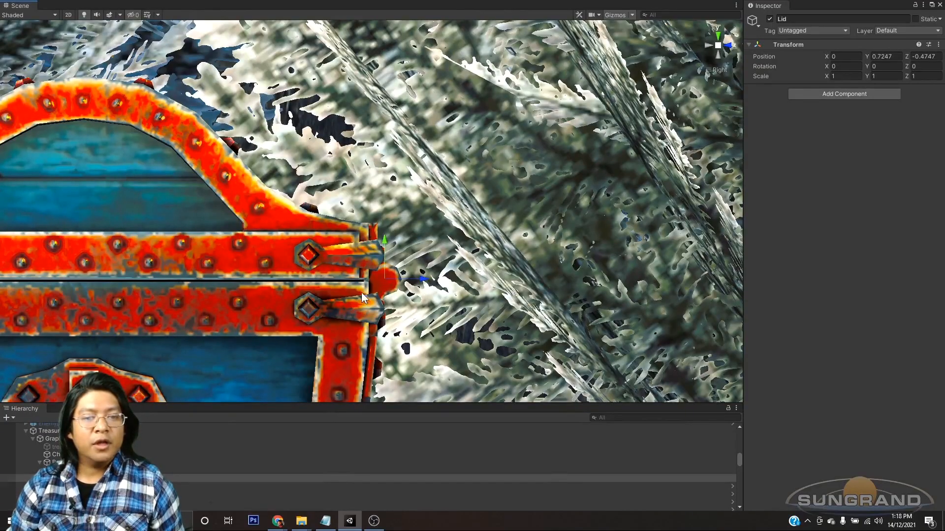
Step: Check Lid's pivot against the hinges in perspective view, and parent ChestLid back to Lid
left_click(718, 47)
left_click_drag(428, 231, 438, 177, "alt")
scroll(379, 268, "down", 5)
scroll(428, 237, "up", 5)
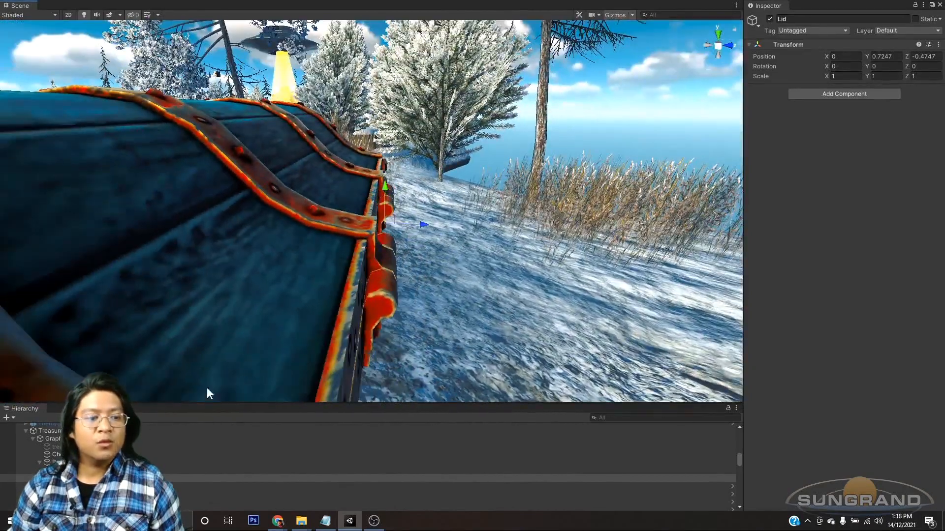
left_click_drag(402, 234, 346, 234, "alt")
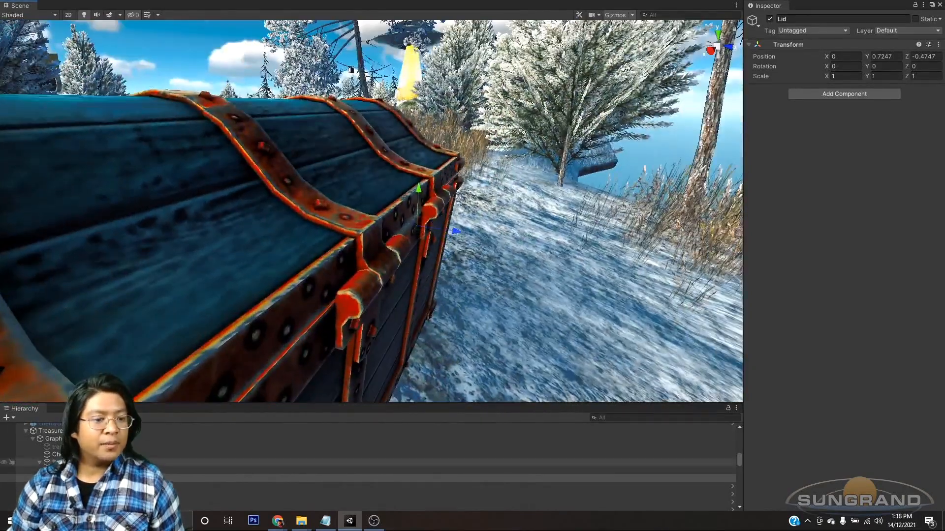
left_click(74, 439)
left_click(74, 454)
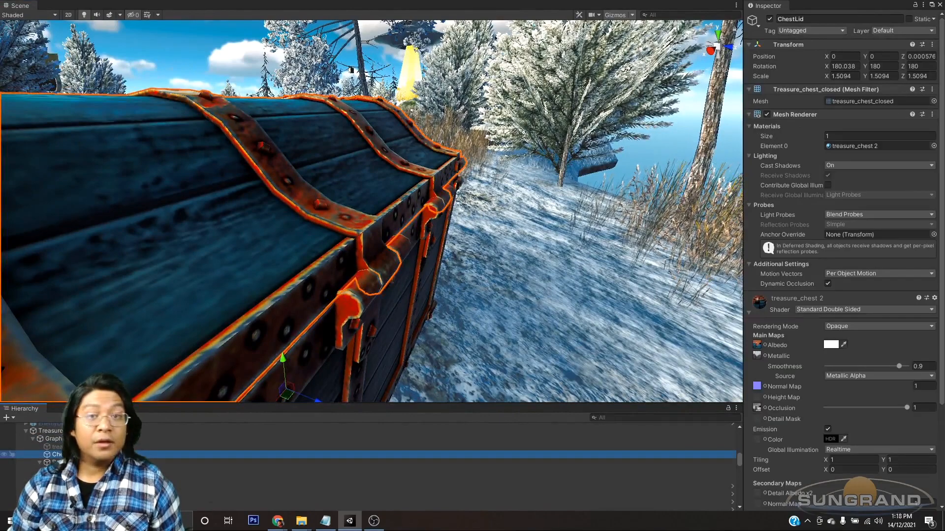
left_click_drag(74, 458, 74, 478)
Step: Try rotating Lid open around its new hinge pivot, inspect the open chest, and undo the rotation
left_click(73, 471)
scroll(488, 267, "down", 5)
key("e")
left_click_drag(295, 250, 364, 228, "alt")
left_click_drag(351, 196, 490, 170)
left_click_drag(339, 246, 392, 203, "alt")
scroll(368, 247, "down", 5)
key("ctrl+z")
key("ctrl+z")
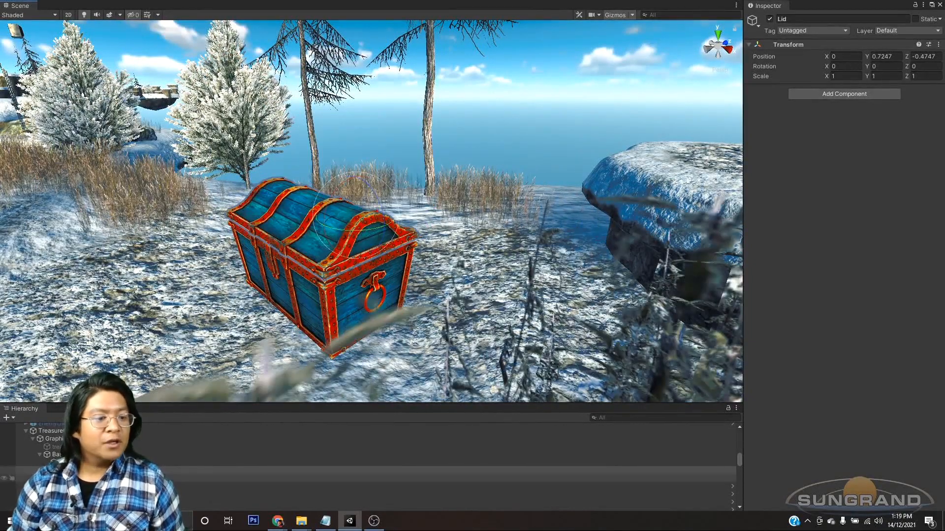
Step: Locate the controller asset used by Graphics' Animator and rename it as TreasureChest
left_click(34, 455)
left_click(49, 438)
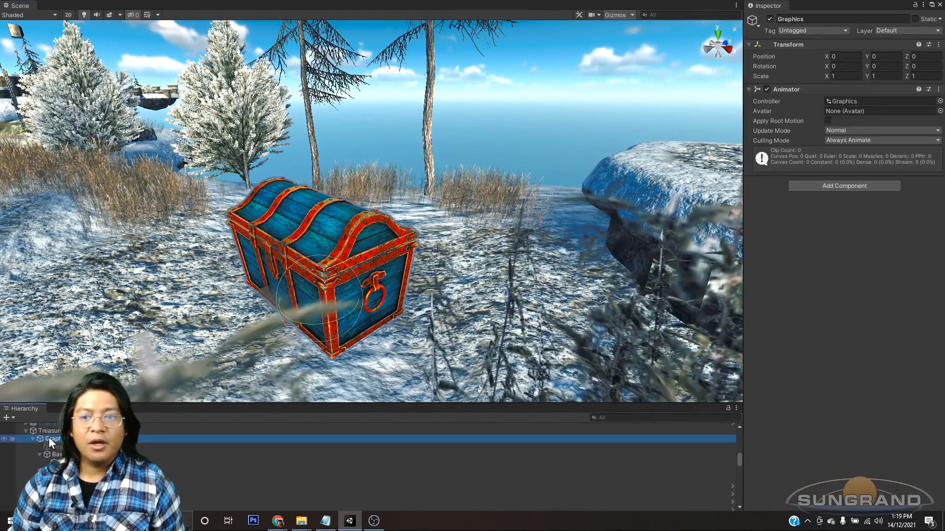
middle_click_drag(529, 204, 520, 260)
left_click_drag(521, 261, 600, 267, "alt")
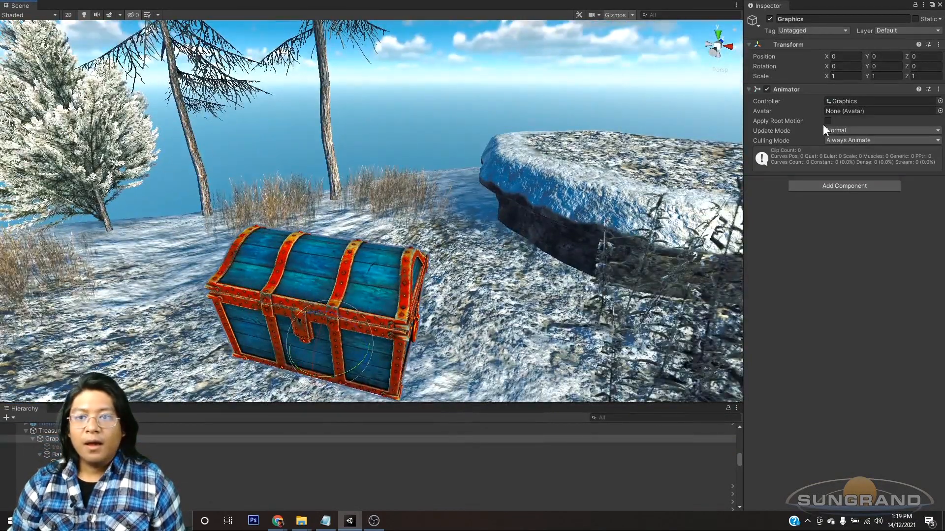
middle_click_drag(326, 293, 339, 312)
left_click(857, 101)
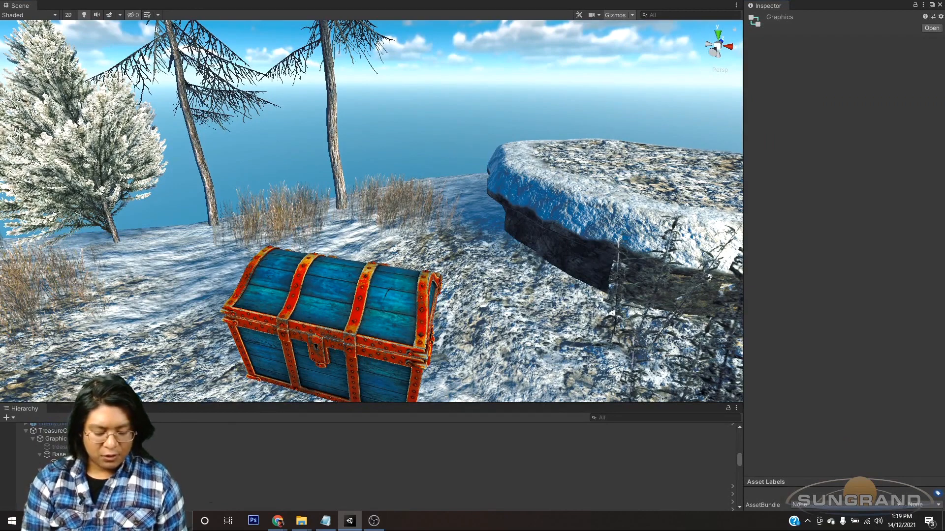
key("Return")
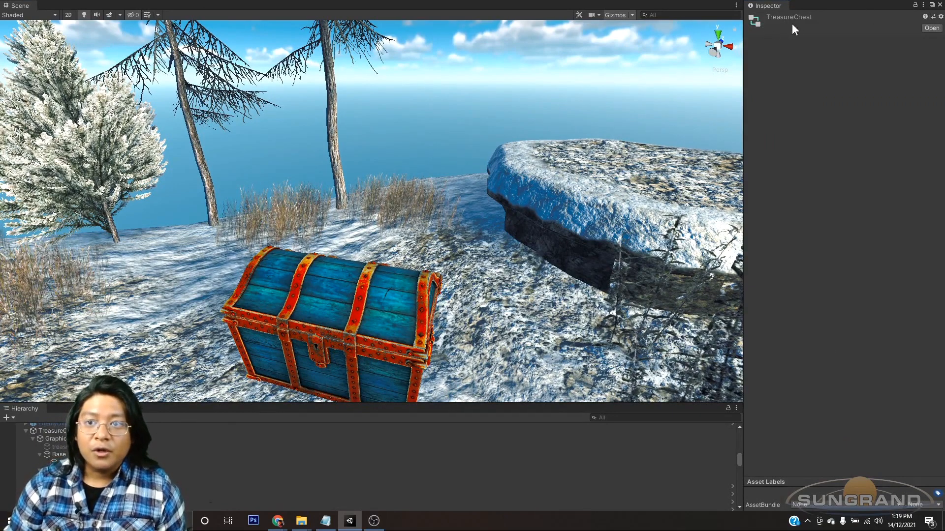
Step: Position the TreasureChestClosed state in the Animator graph, and replace the Animator window over the scene with the Animation window
left_click_drag(944, 216, 309, 121)
left_click_drag(477, 306, 487, 304)
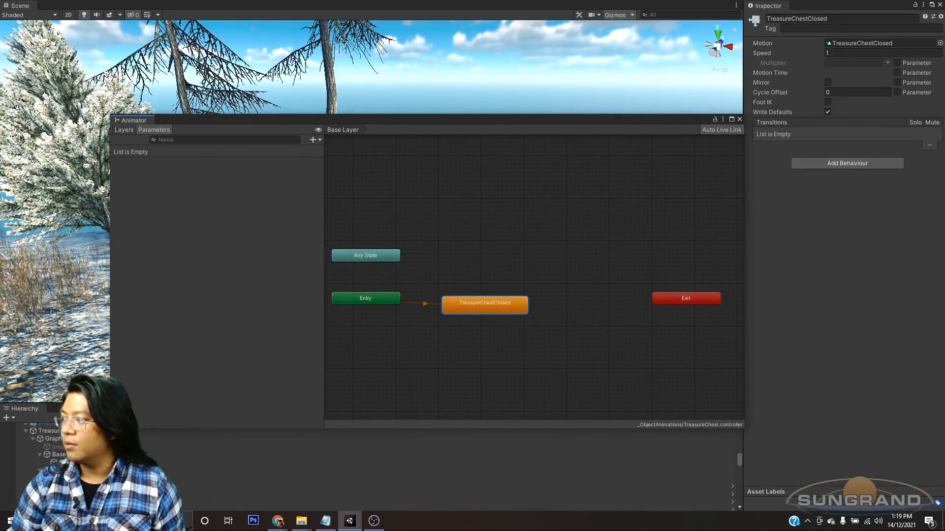
left_click_drag(944, 156, 571, 119)
left_click_drag(385, 117, 487, 213)
left_click(349, 117)
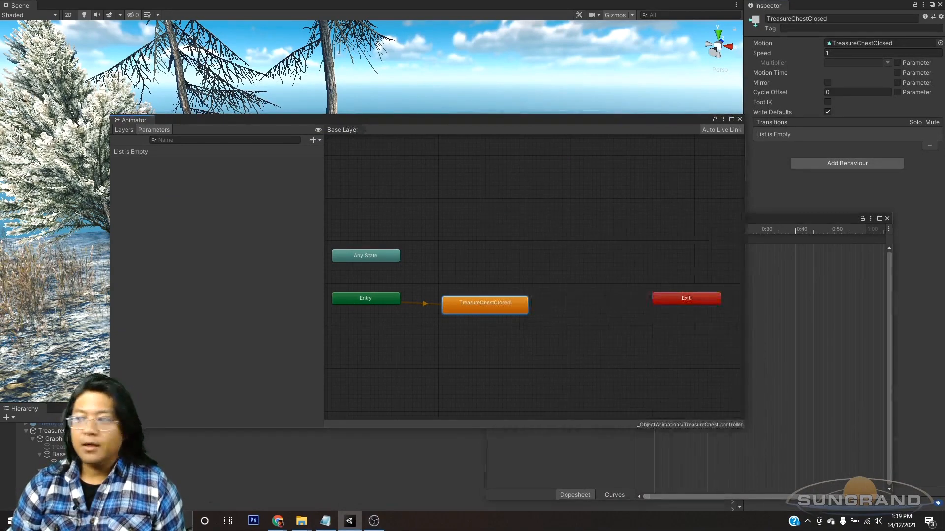
left_click_drag(332, 116, 944, 150)
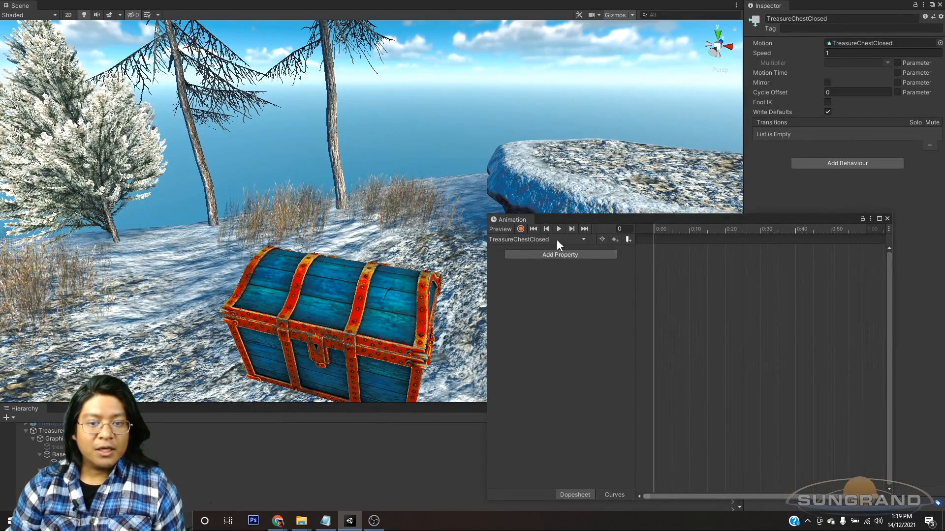
Step: Turn on recording for the TreasureChestClosed clip and add Base's Position property
left_click(521, 229)
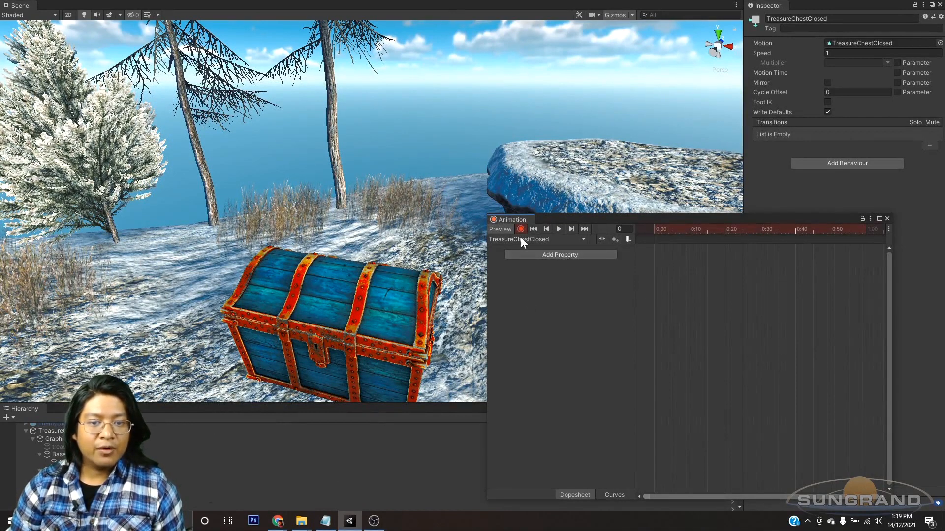
left_click(571, 255)
left_click(623, 270)
left_click(628, 285)
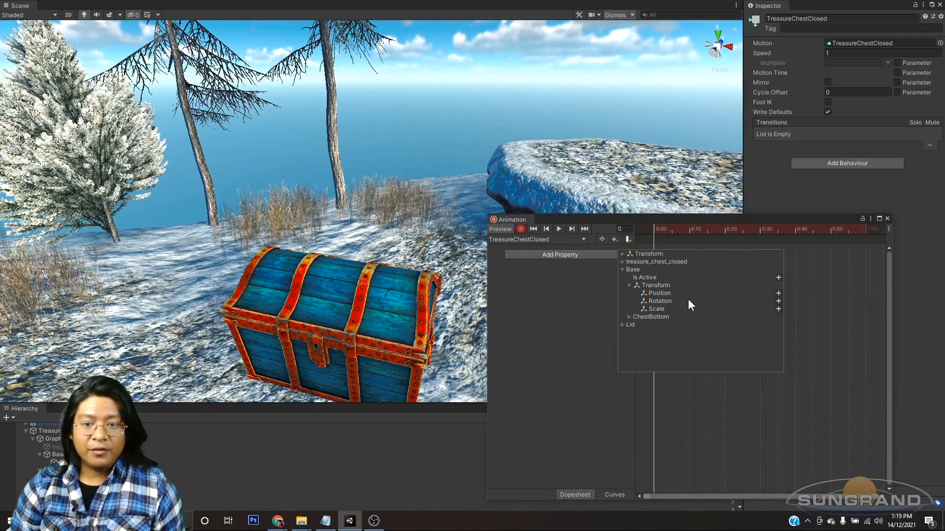
left_click(778, 294)
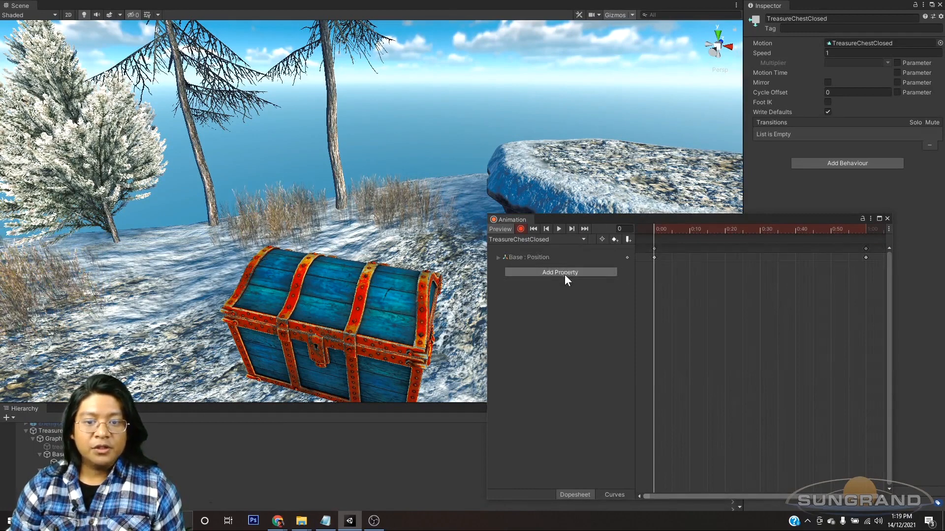
Step: Add Base's Rotation and Scale properties to the TreasureChestClosed clip
left_click(565, 273)
left_click(622, 287)
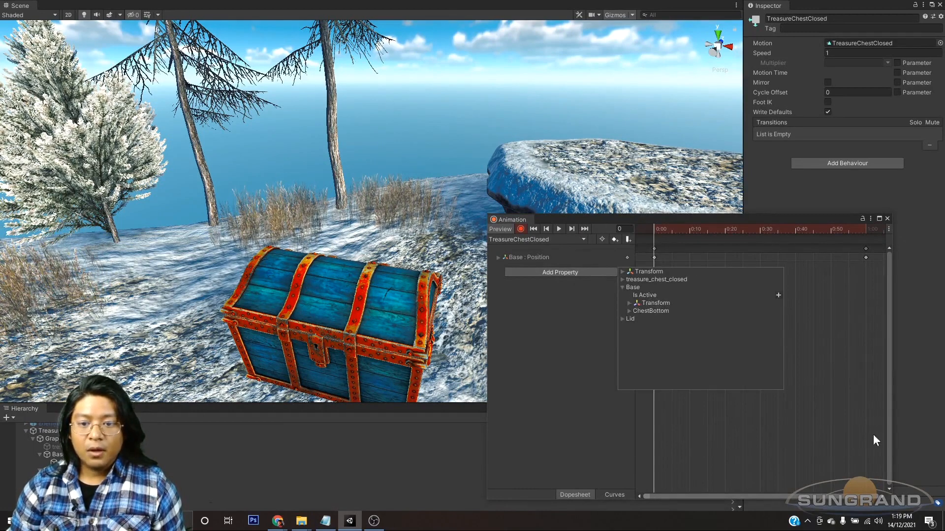
left_click(629, 303)
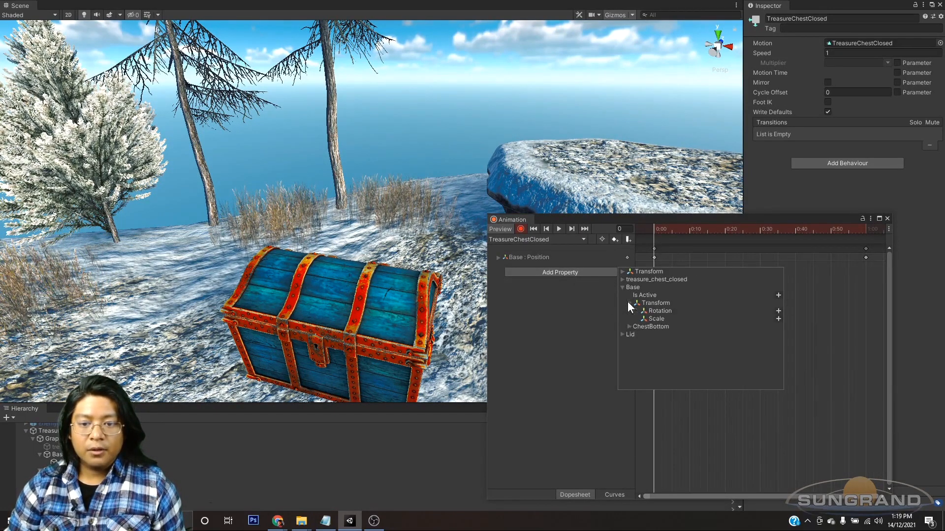
left_click(778, 310)
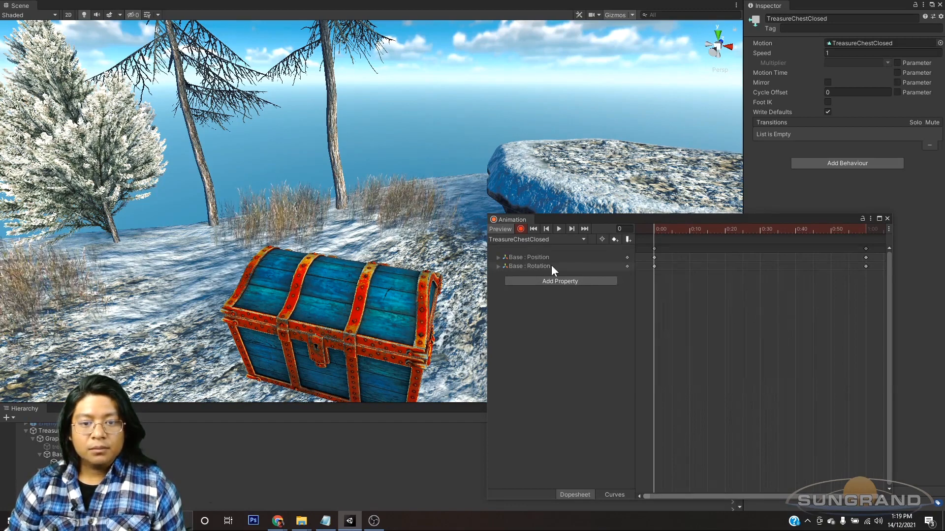
left_click(546, 279)
left_click(622, 295)
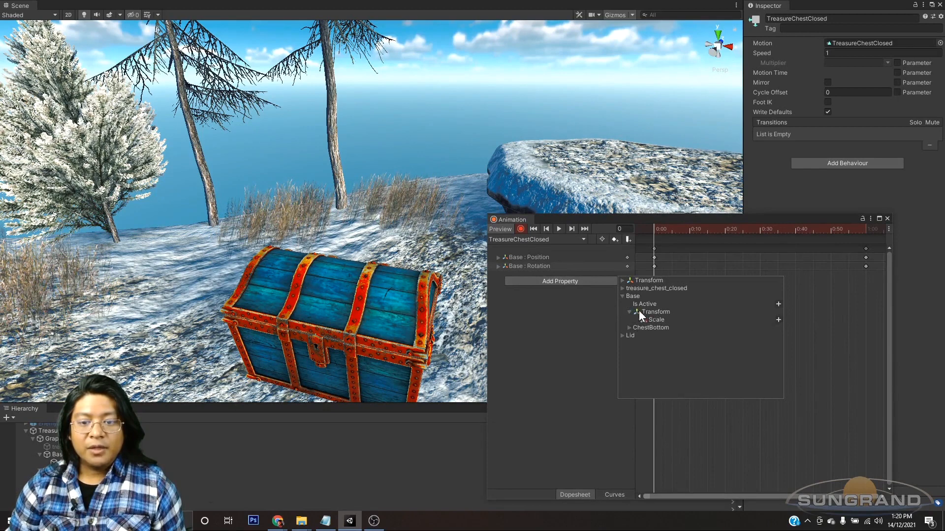
left_click(778, 320)
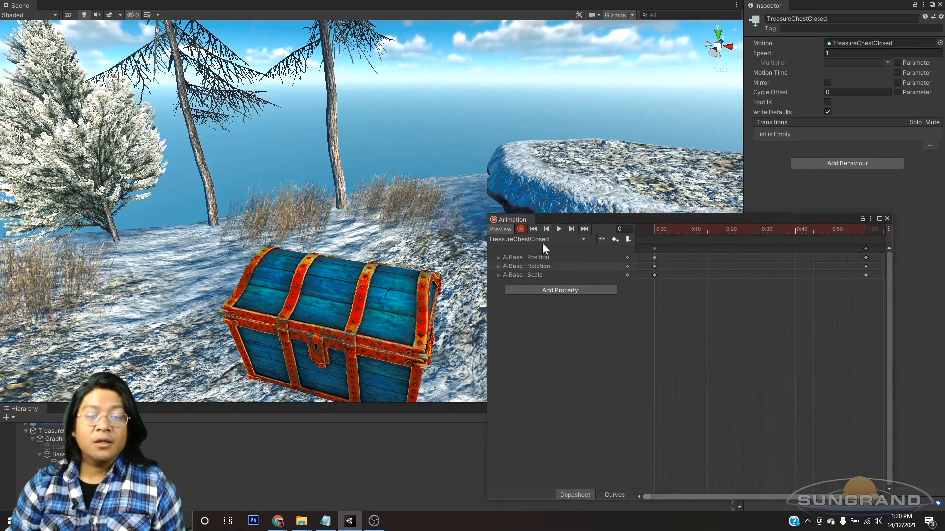
Step: Add Lid's Position and Rotation properties to the TreasureChestClosed clip
left_click(571, 290)
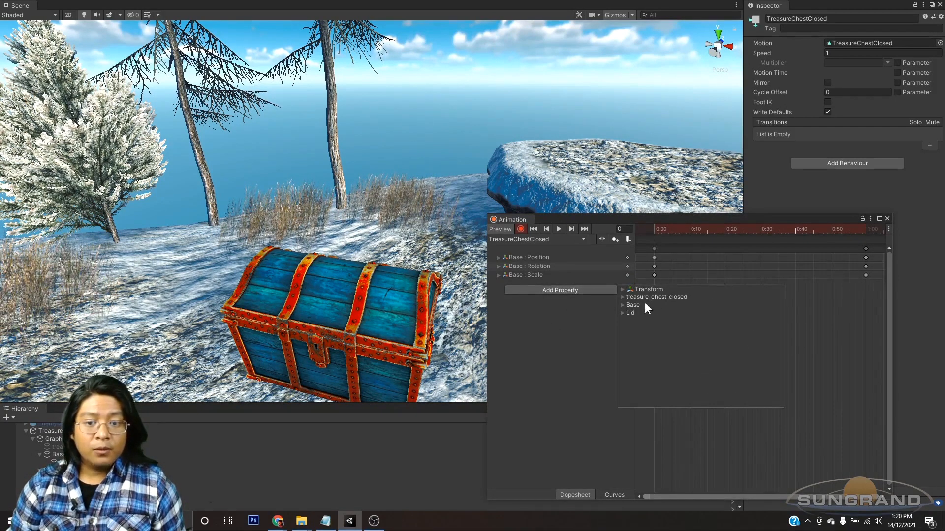
left_click(622, 313)
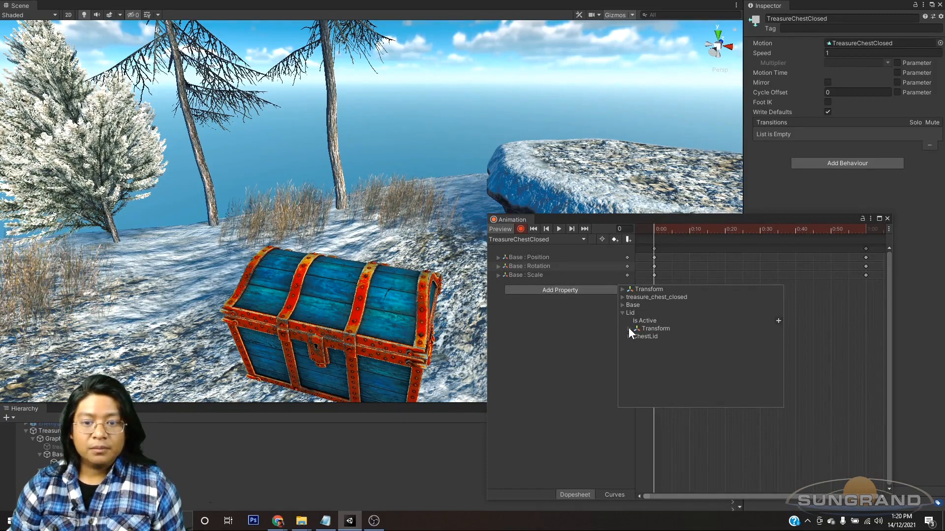
left_click(629, 328)
left_click(778, 338)
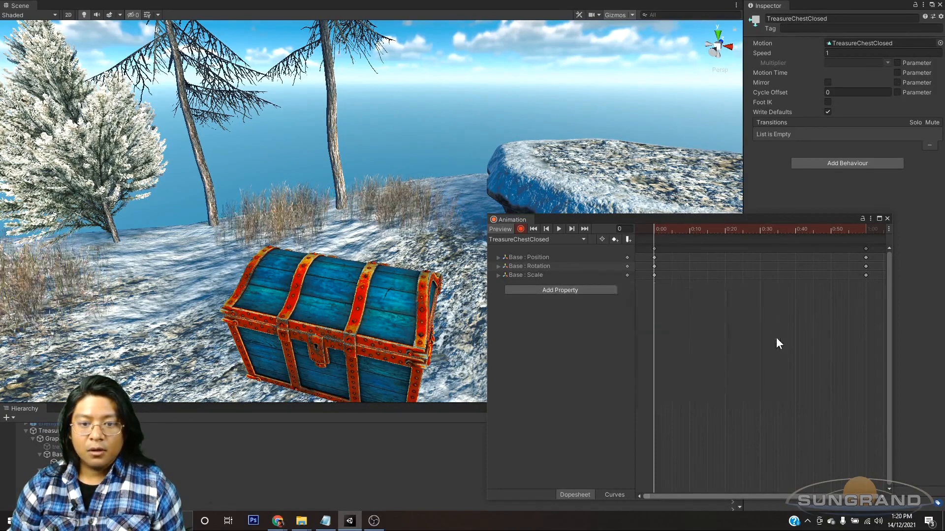
left_click(576, 299)
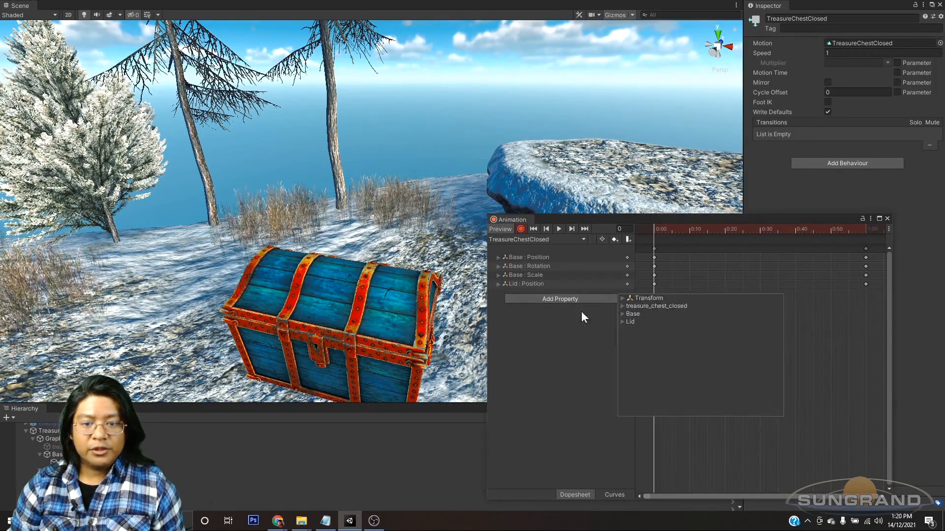
left_click(622, 321)
left_click(629, 338)
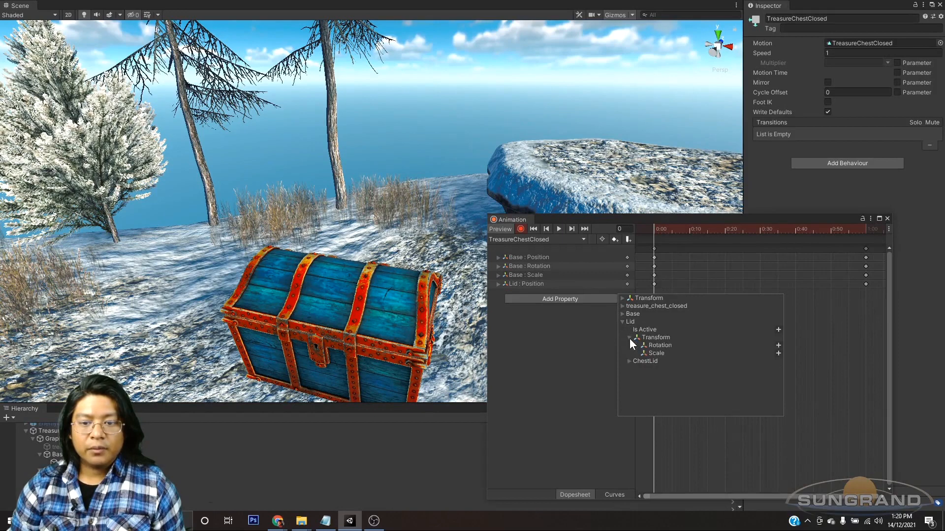
left_click(777, 346)
Step: Delete Base's Scale key at frame 0 and add Graphics' Scale property to the TreasureChestClosed clip
right_click(629, 275)
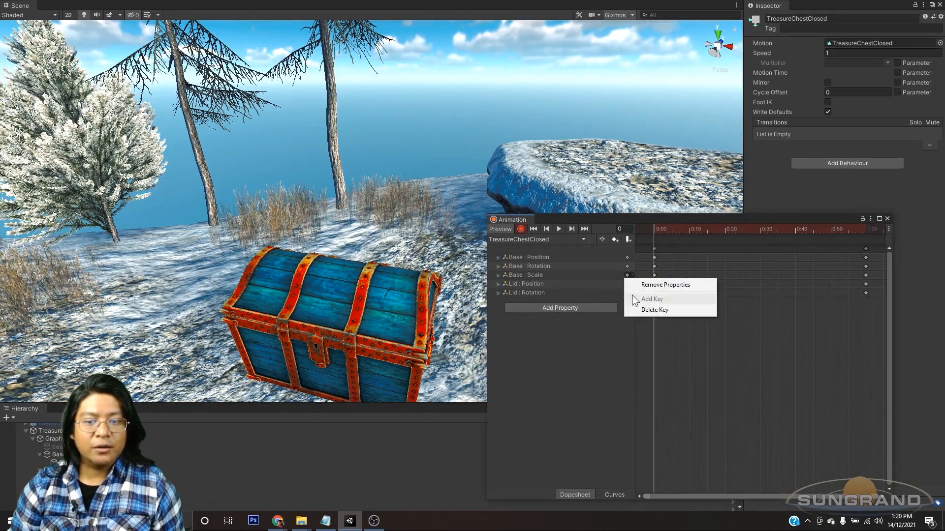
left_click(639, 310)
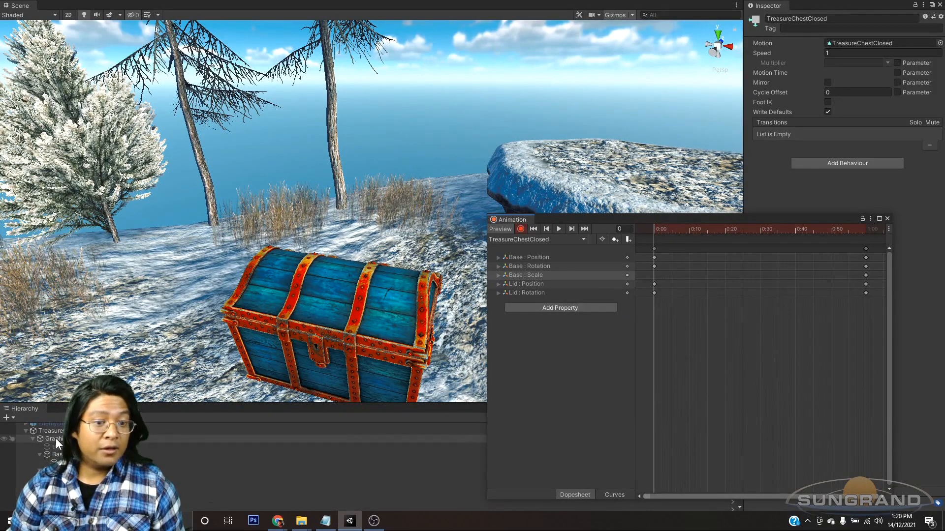
left_click(553, 308)
left_click(623, 306)
left_click(778, 331)
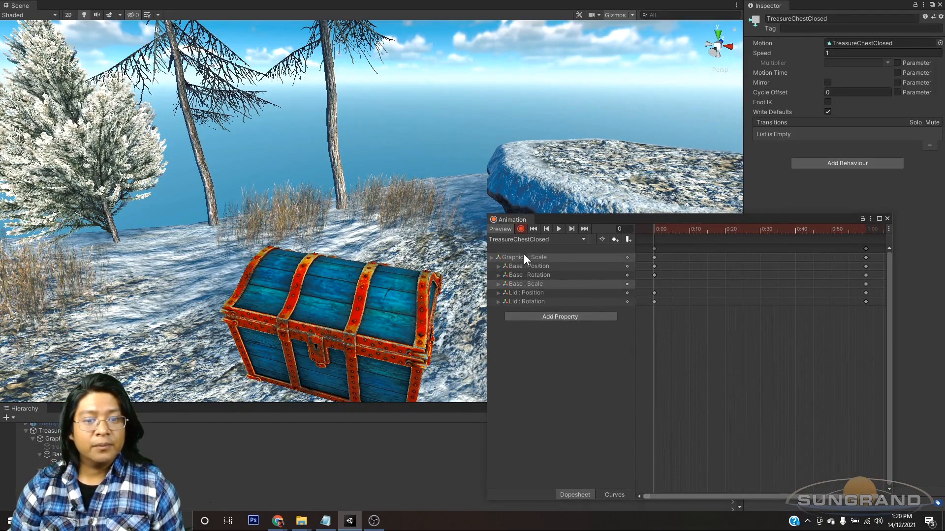
Step: Add Graphics' Position and Rotation properties to the TreasureChestClosed clip
left_click(542, 317)
left_click(622, 316)
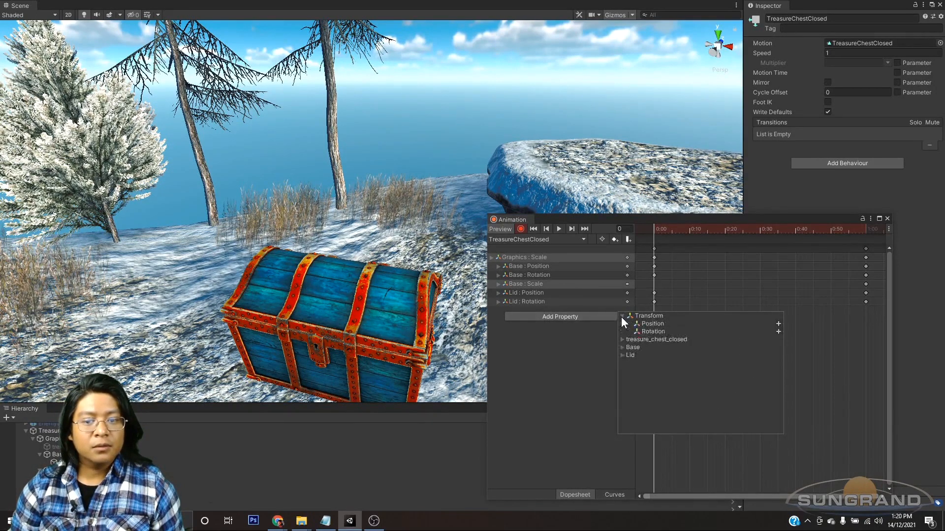
left_click(778, 324)
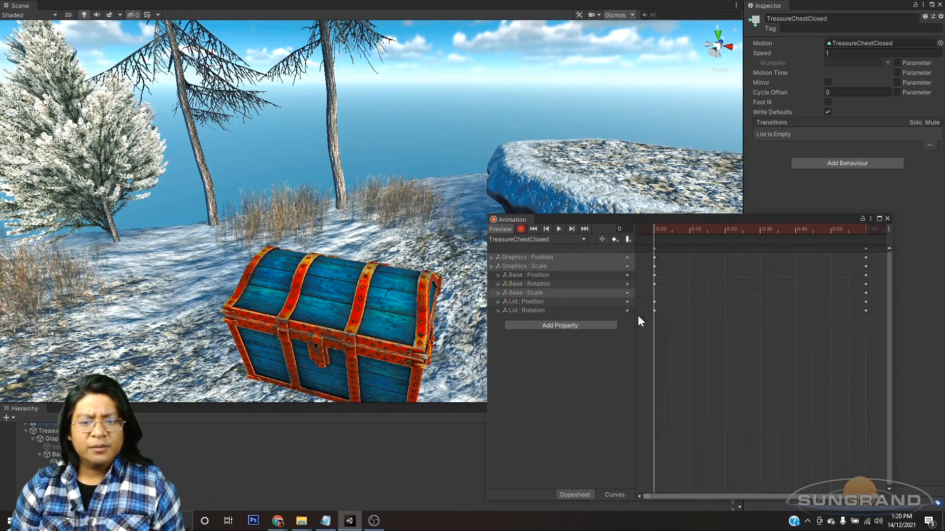
left_click(598, 324)
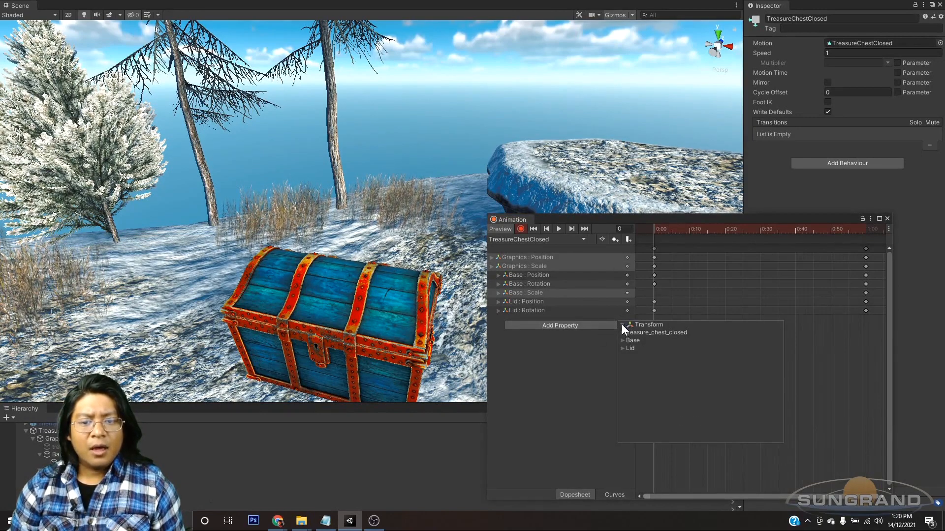
left_click(778, 333)
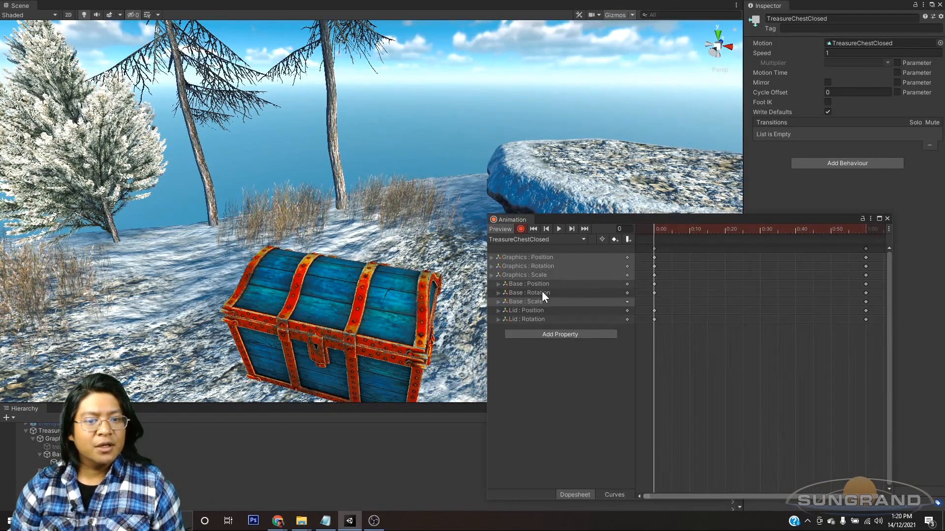
Step: Delete the start and end keys of Base's Position in the TreasureChestClosed clip
right_click(628, 284)
left_click(654, 320)
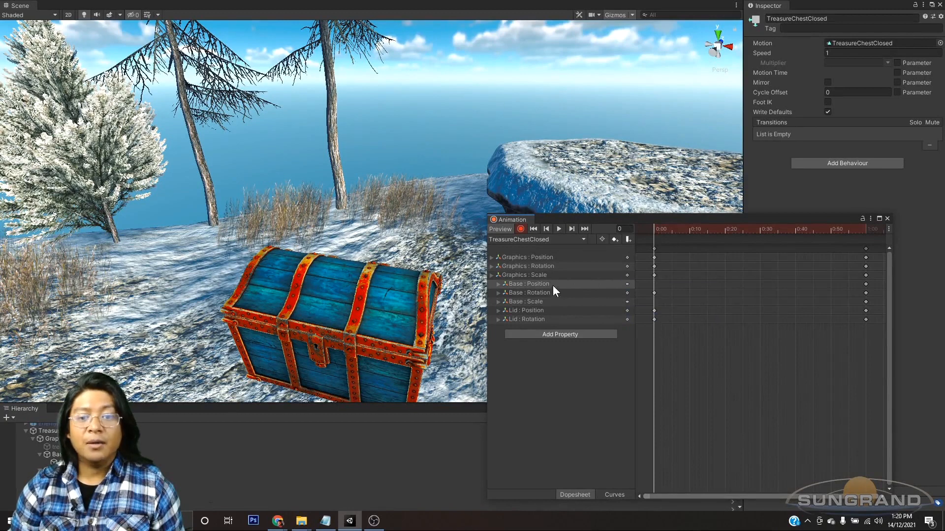
right_click(626, 285)
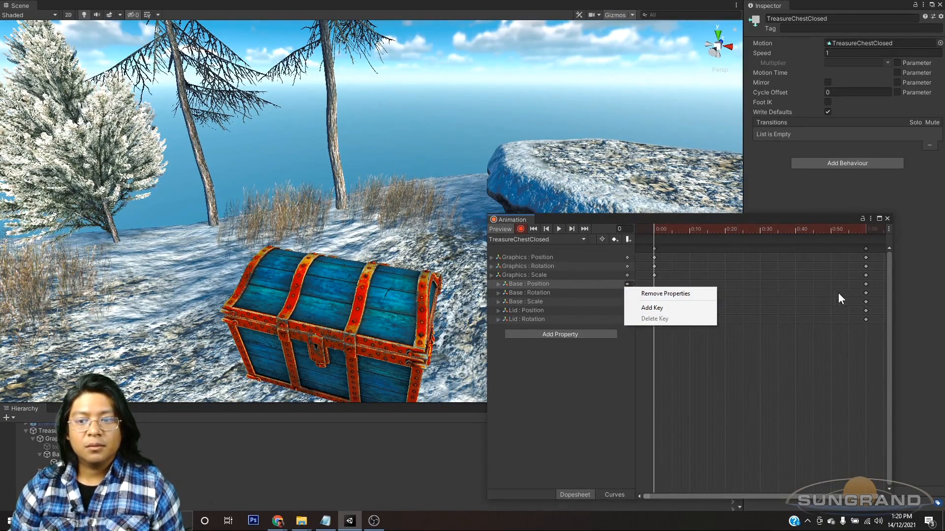
left_click(866, 285)
left_click(866, 285)
key("Delete")
left_click(866, 285)
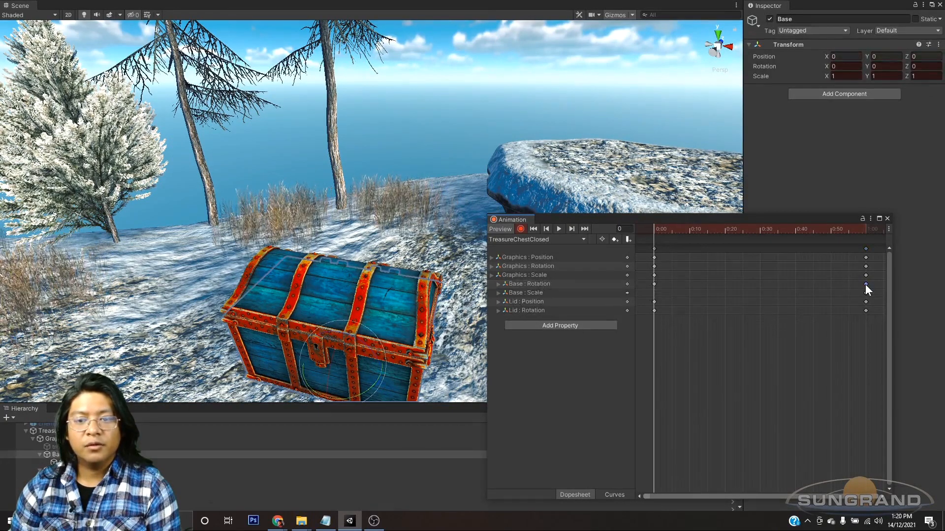
Step: Delete both Lid Position keys and the remaining end key of Base's Scale in the TreasureChestClosed clip
left_click(550, 308)
left_click(561, 300)
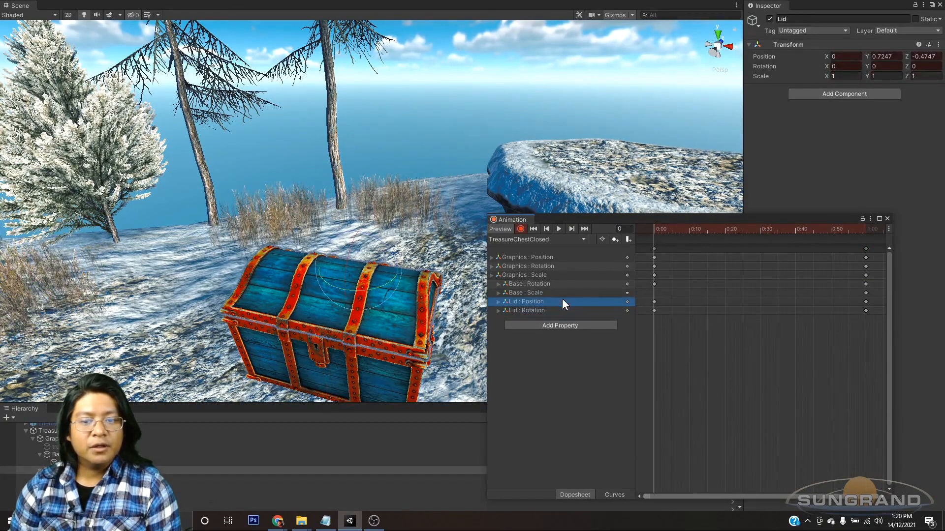
left_click(653, 302)
key("Delete")
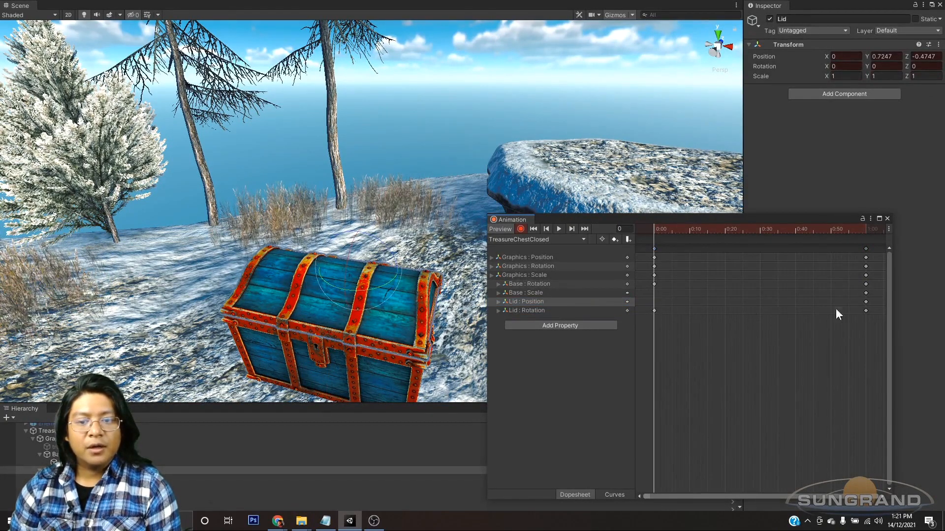
left_click(865, 302)
key("Delete")
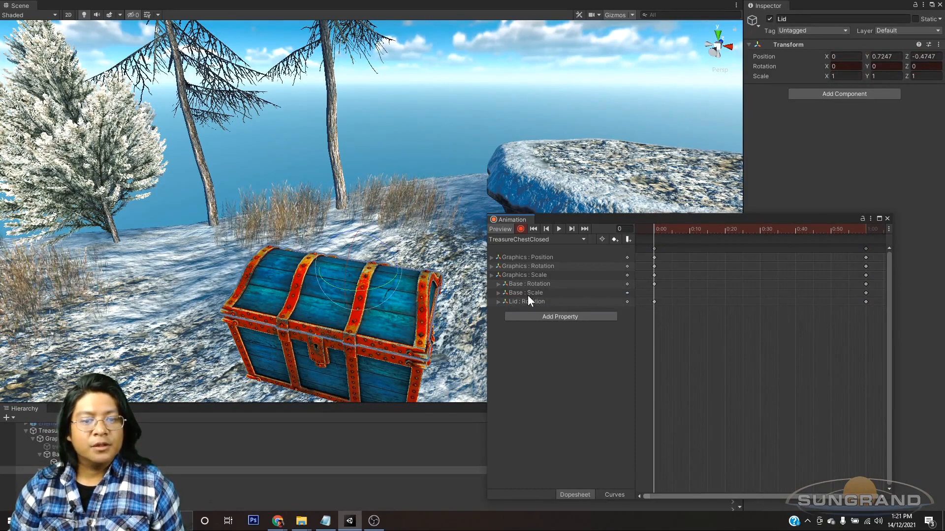
left_click(865, 293)
key("Delete")
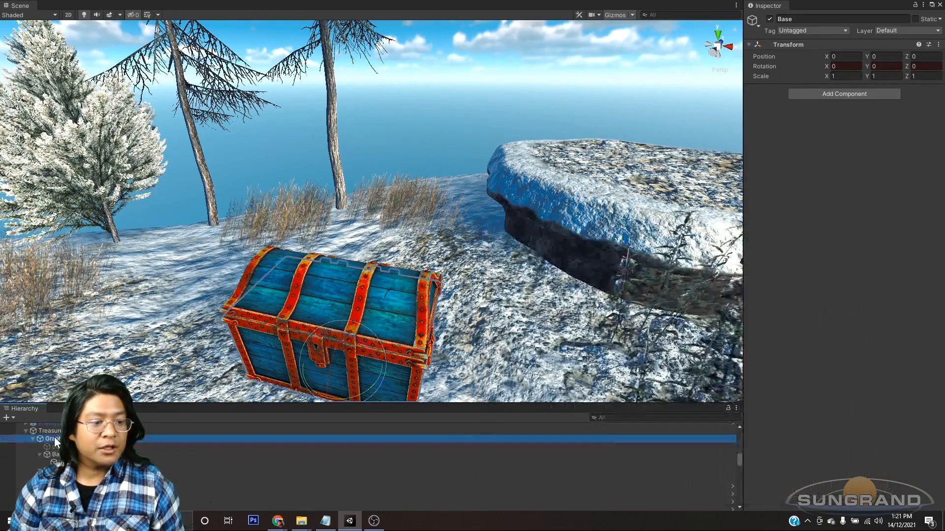
Step: Try rotating the Graphics object by about 39 degrees around its Y axis in the scene
left_click(50, 439)
left_click_drag(233, 378, 329, 354, "alt")
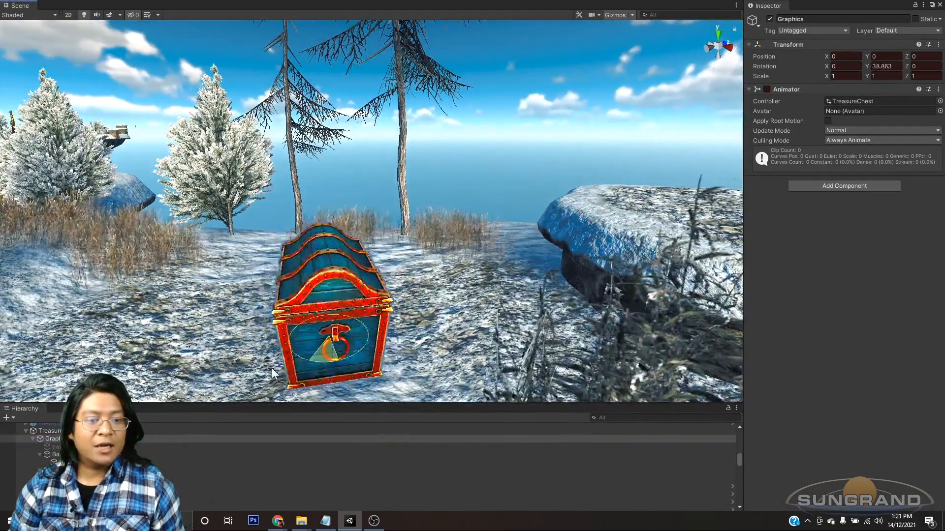
left_click_drag(663, 353, 361, 308, "alt")
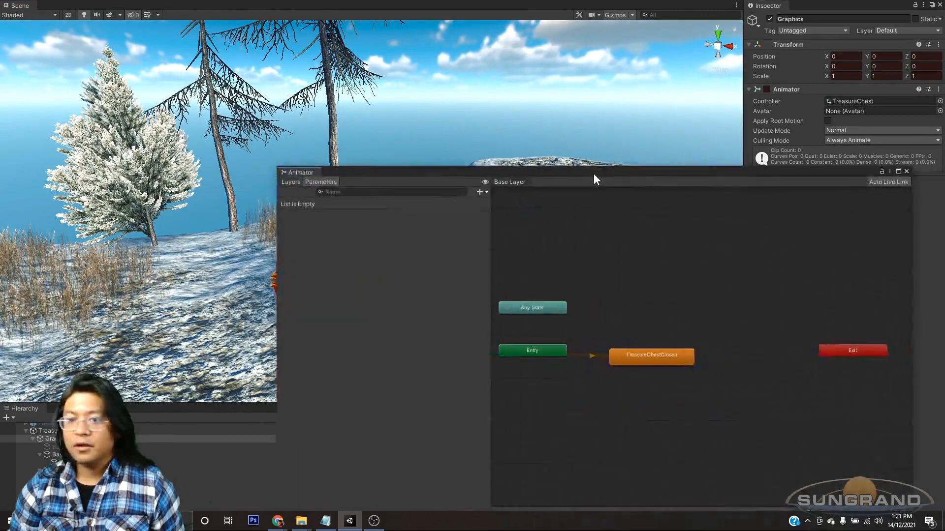
Step: Duplicate the TreasureChestClosed state's motion clip as TreasureChestOpen and turn off Loop Time on the copy
left_click_drag(593, 173, 462, 121)
left_click(516, 302)
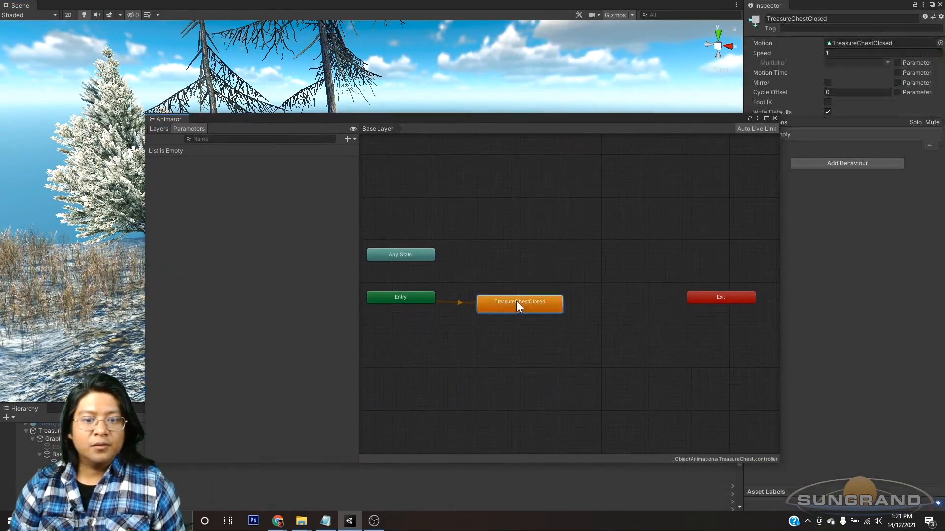
left_click(869, 45)
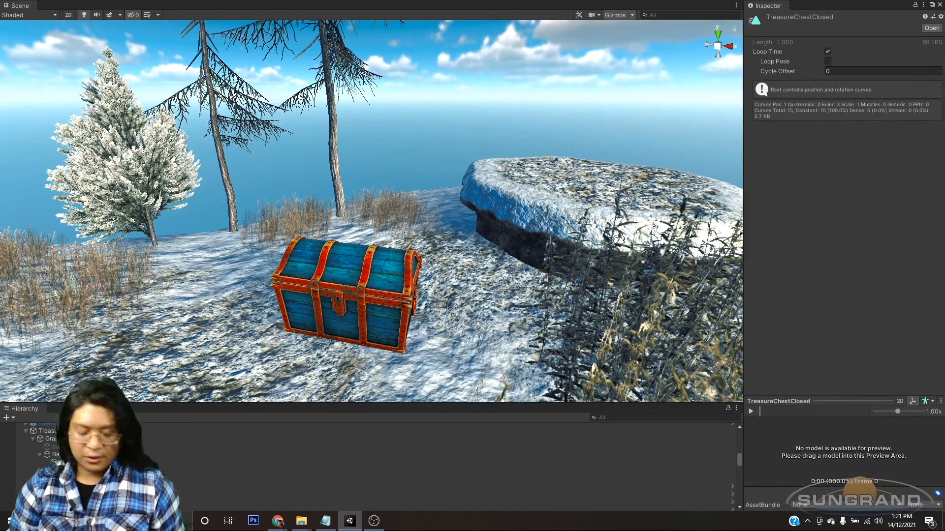
key("ctrl+d")
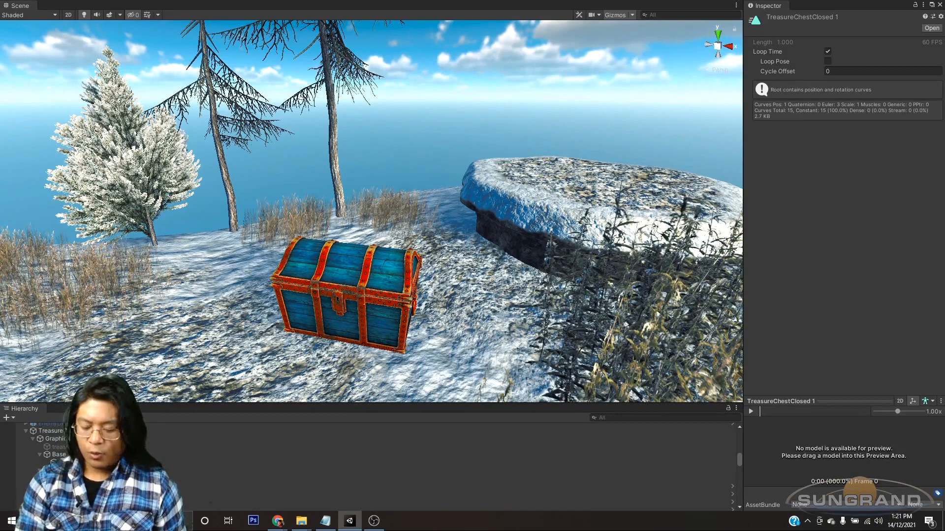
key("Return")
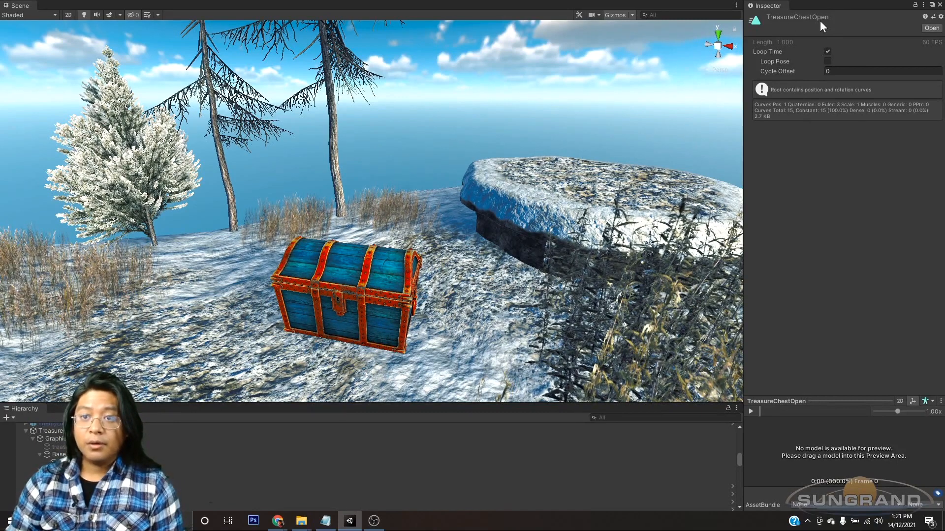
left_click(828, 51)
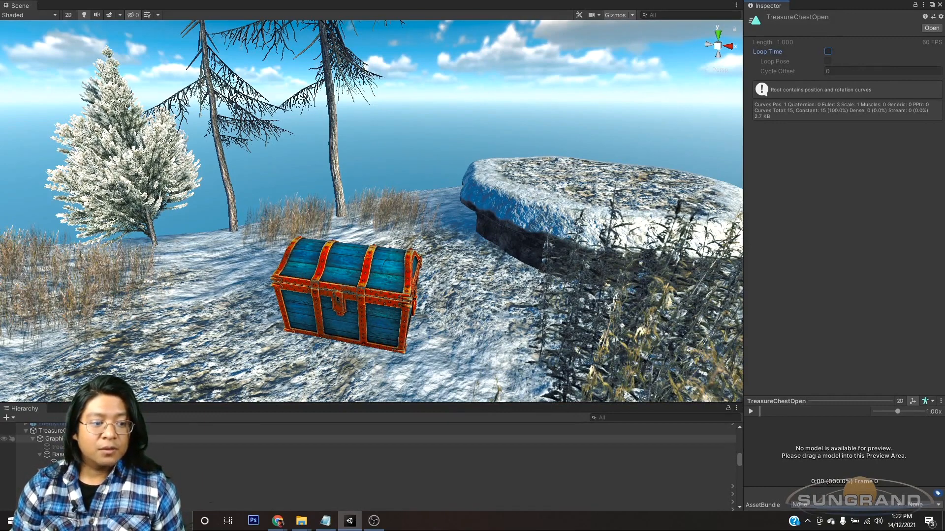
Step: Open the Animation window for Graphics and check which clips are available for it
left_click(59, 439)
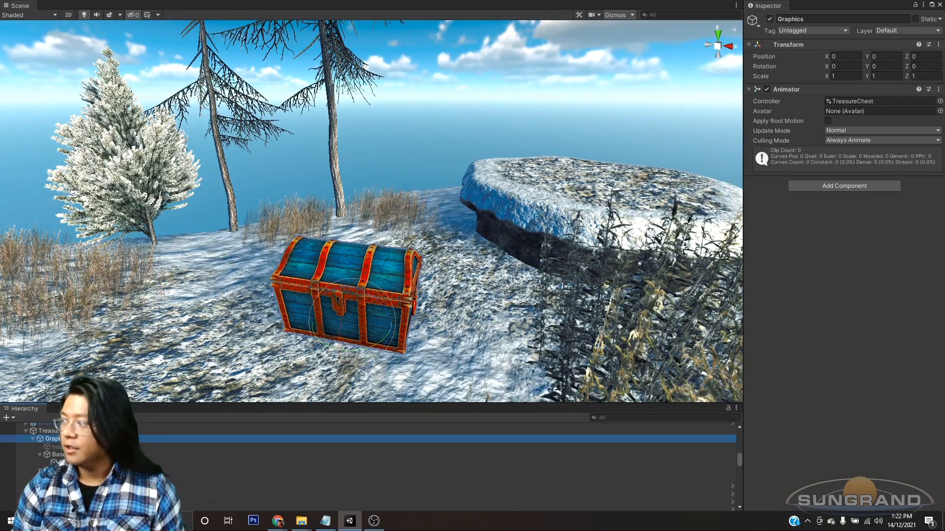
key("ctrl+6")
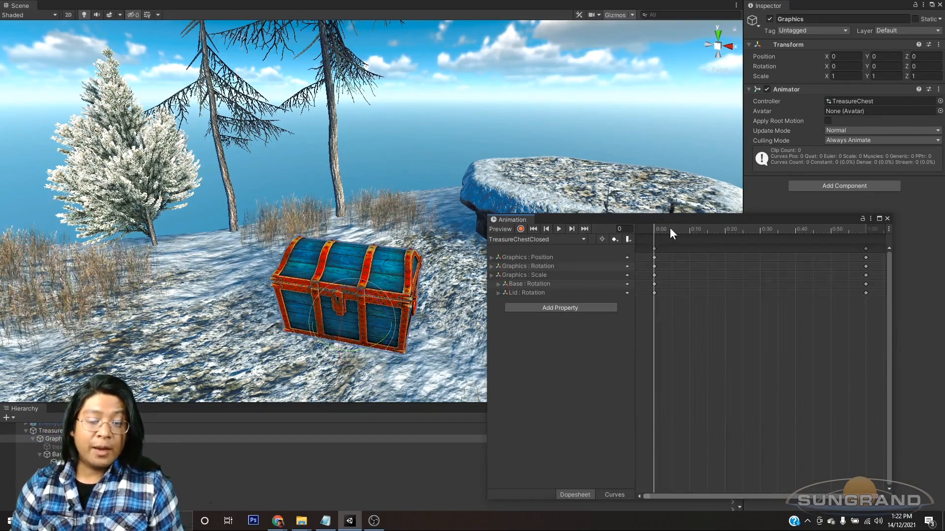
left_click_drag(662, 226, 598, 196)
left_click(480, 212)
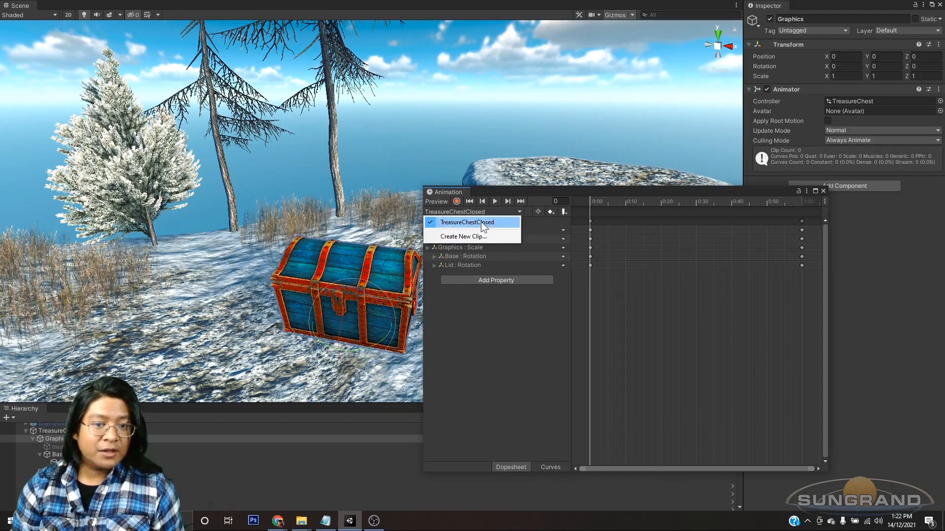
left_click(481, 223)
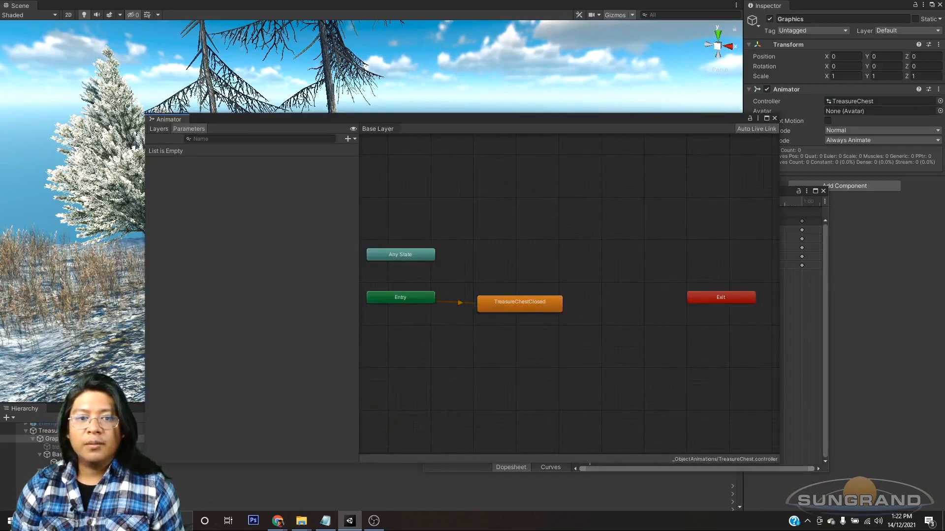
Step: Add the TreasureChestOpen clip as a state in the Animator graph, just above TreasureChestClosed
left_click_drag(527, 121, 405, 84)
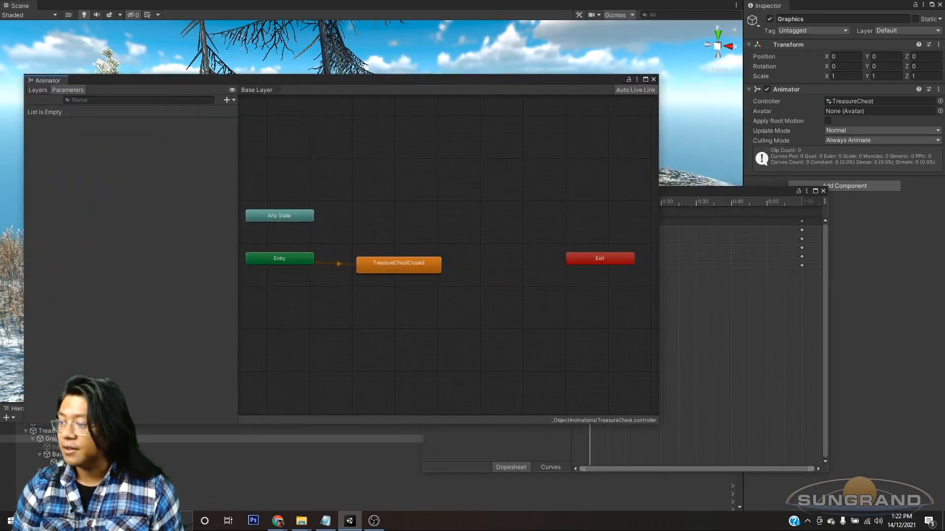
left_click_drag(408, 271, 421, 264)
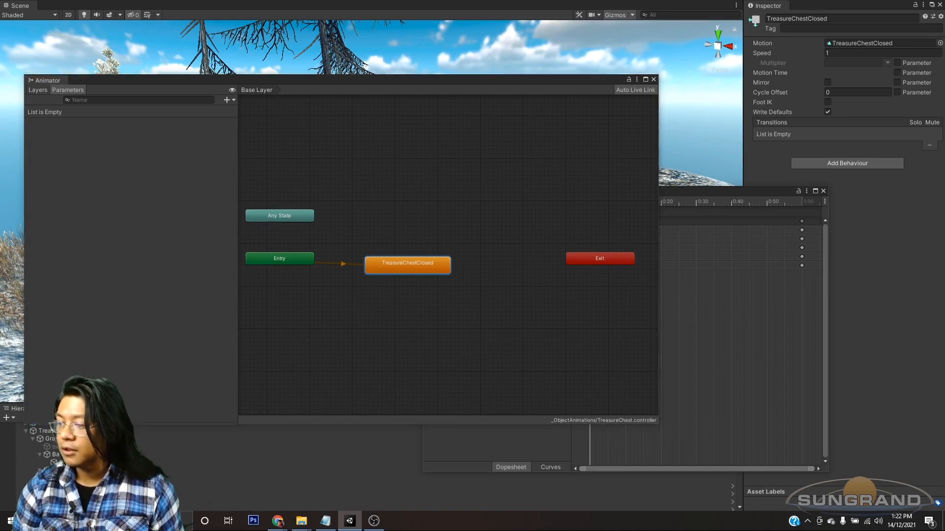
left_click_drag(394, 228, 402, 233)
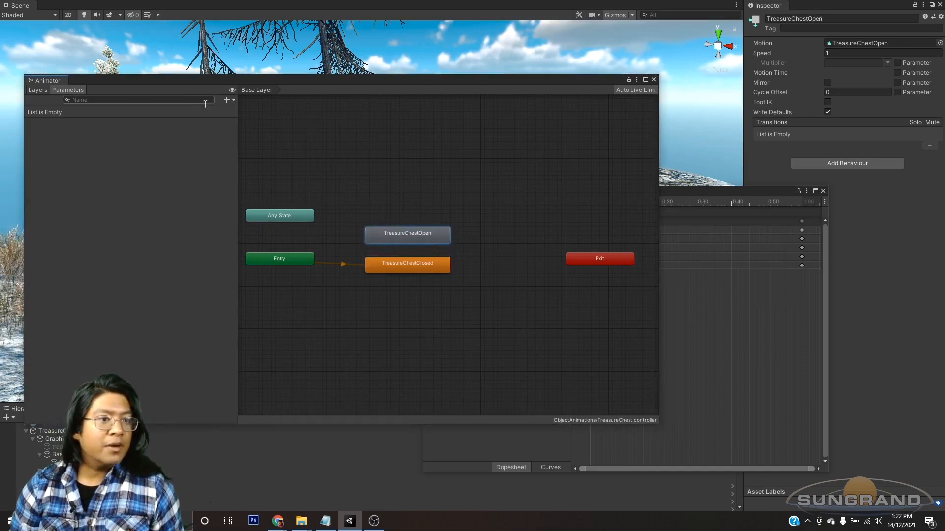
Step: Add a trigger parameter named Open to the animator controller
left_click(228, 99)
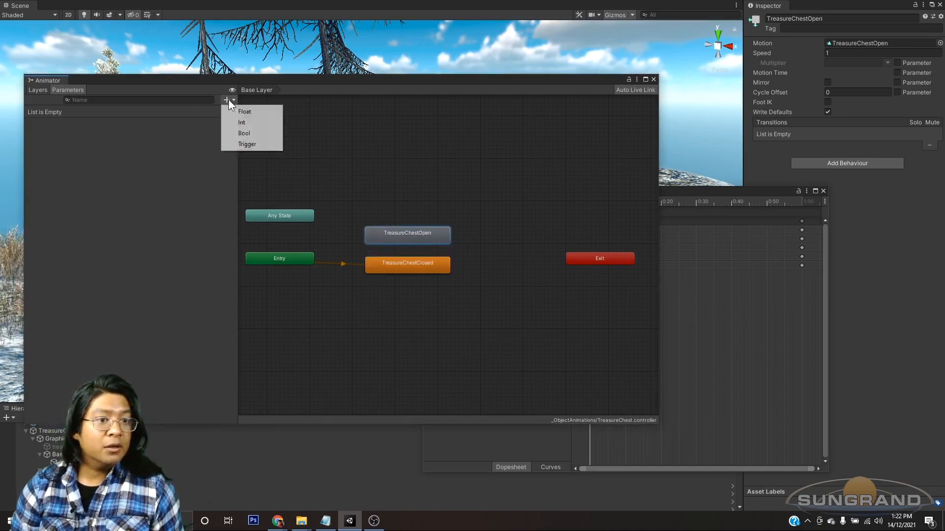
left_click(247, 144)
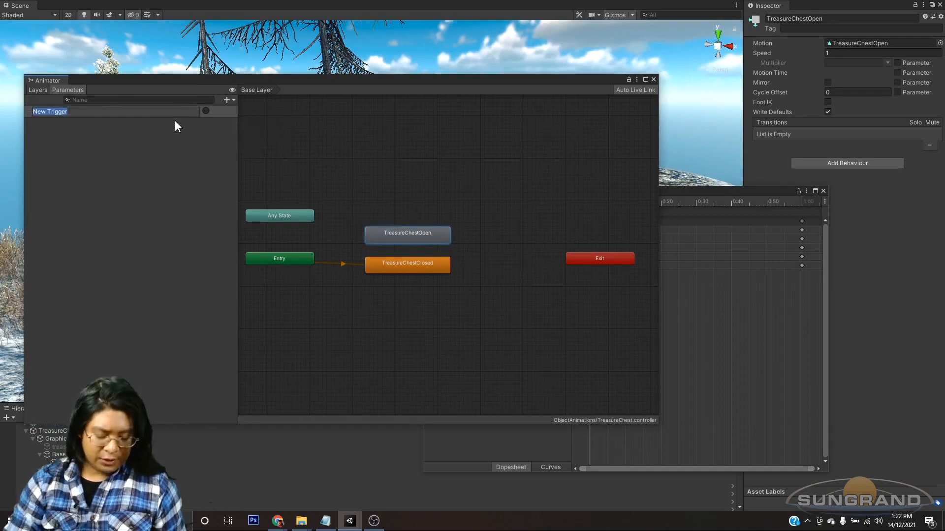
type("Open")
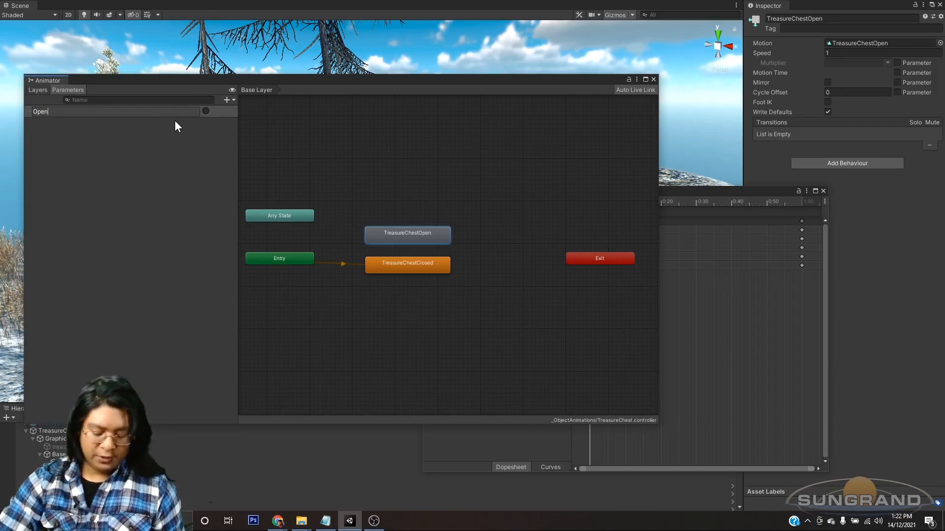
key("Return")
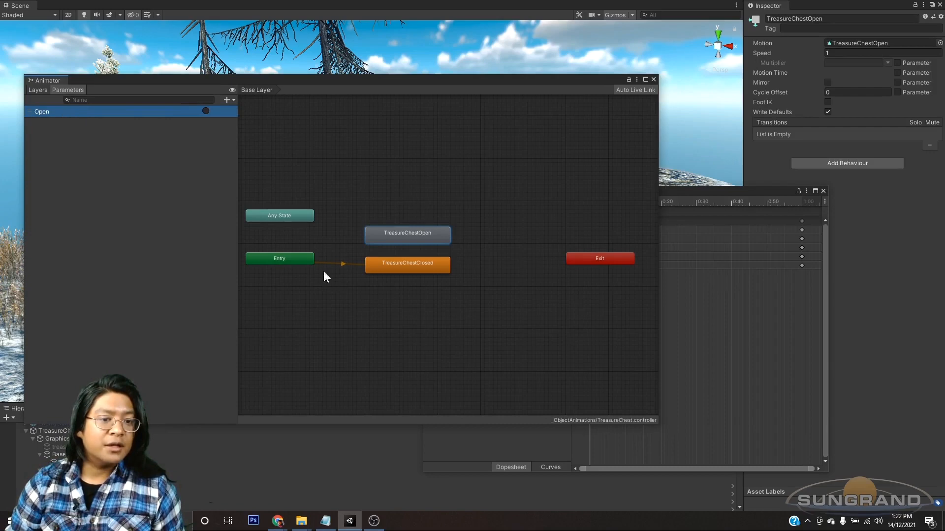
Step: Create a transition from TreasureChestClosed to TreasureChestOpen and move the TreasureChestOpen state higher in the graph
right_click(296, 216)
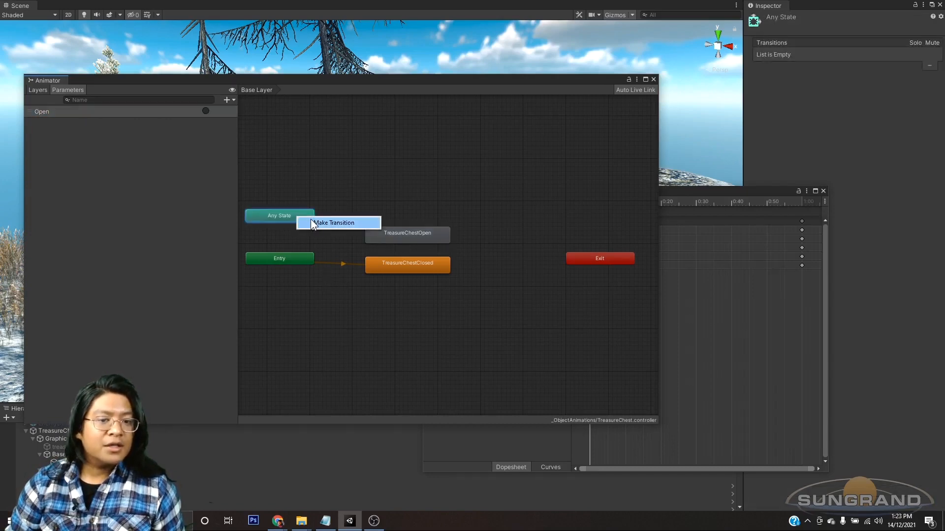
right_click(435, 268)
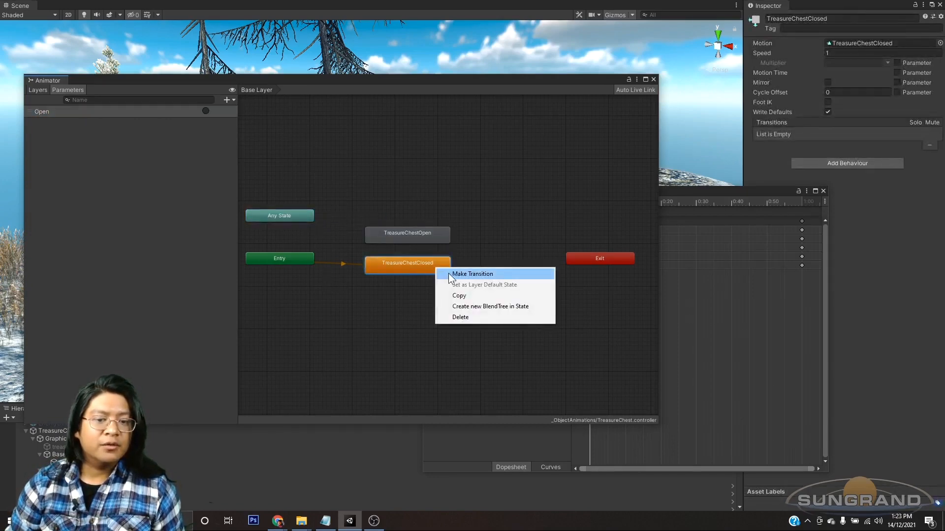
left_click(448, 274)
left_click(411, 235)
left_click_drag(414, 239, 415, 202)
Step: Give the TreasureChestClosed to TreasureChestOpen transition the Open condition, turn off Has Exit Time and expand its settings
left_click(409, 224)
left_click_drag(754, 191, 647, 246)
left_click(918, 234)
left_click(917, 233)
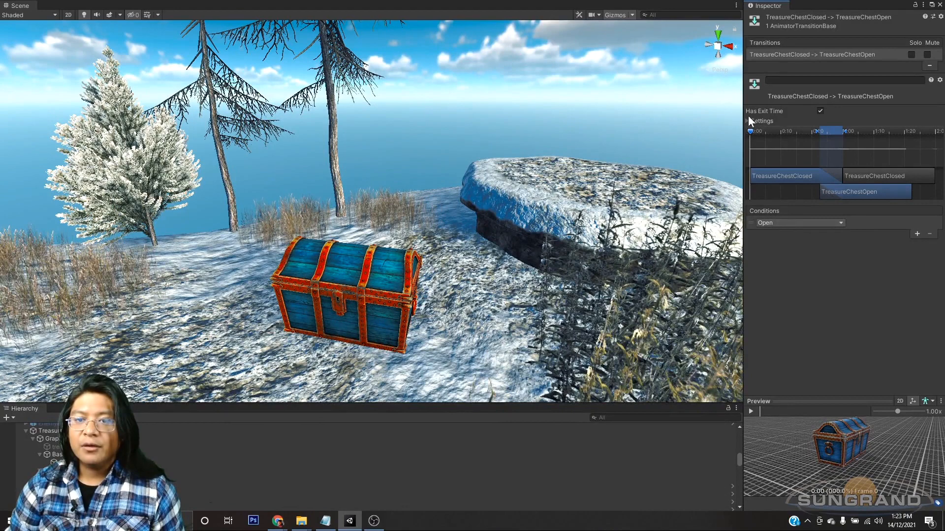
left_click(819, 111)
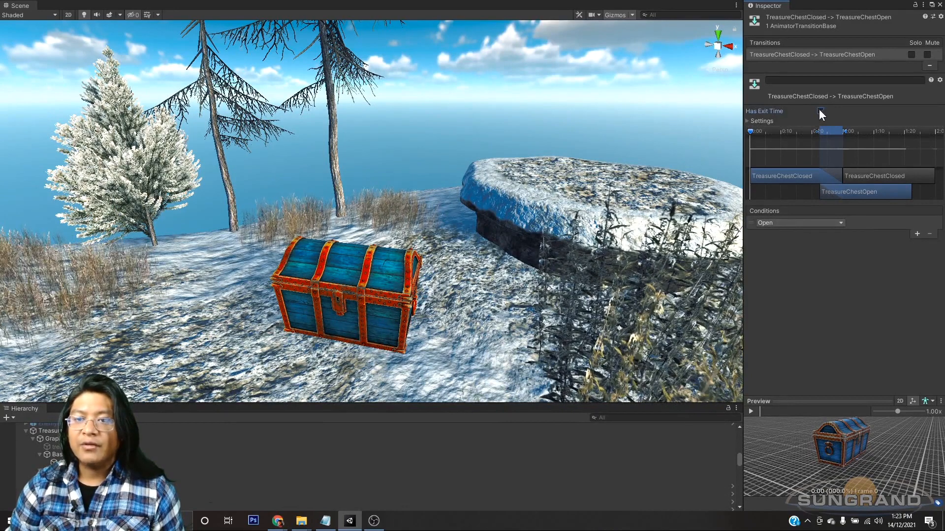
left_click(746, 120)
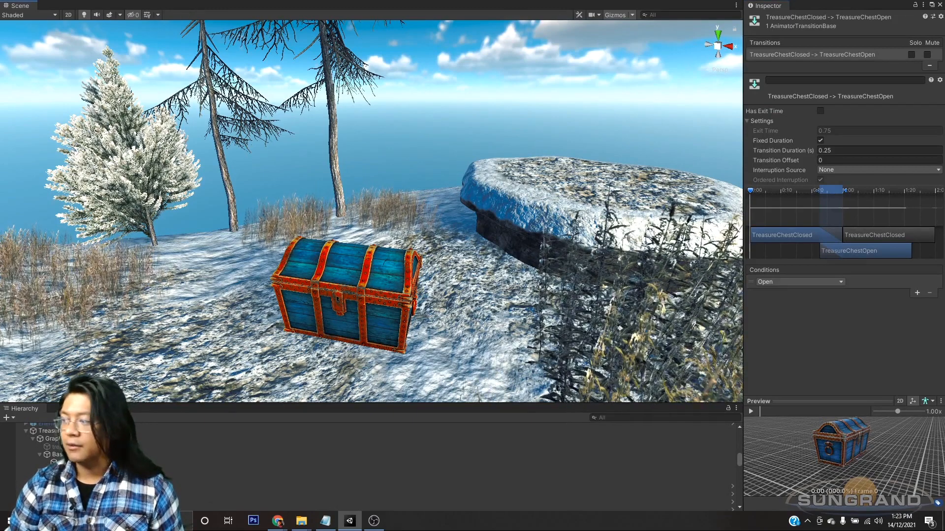
Step: Bring up the Animation window, switch to the TreasureChestOpen clip and enable keyframe recording
key("ctrl+6")
left_click_drag(423, 246, 616, 185)
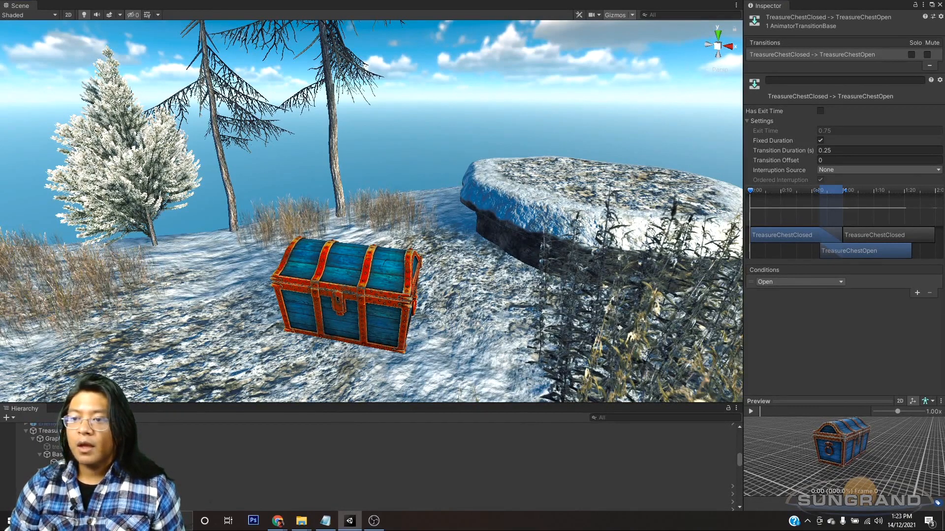
key("ctrl+6")
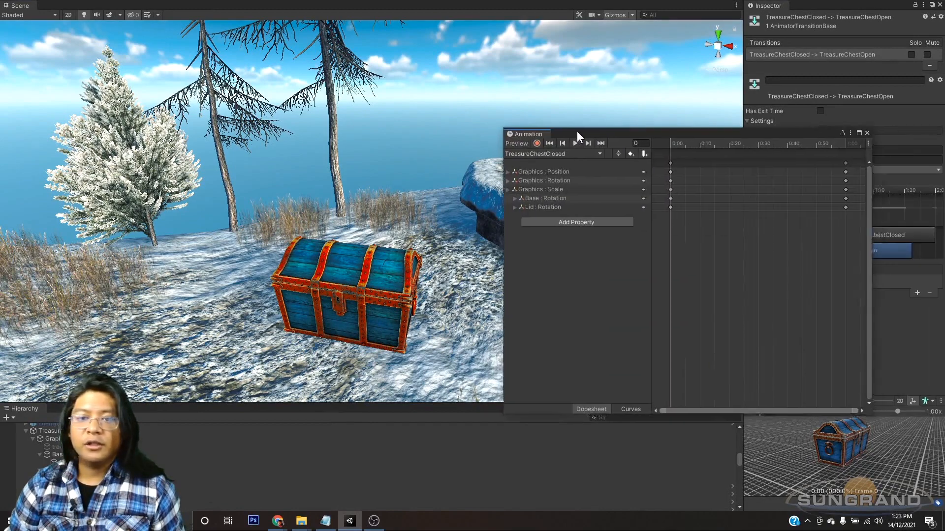
left_click(565, 154)
left_click(570, 177)
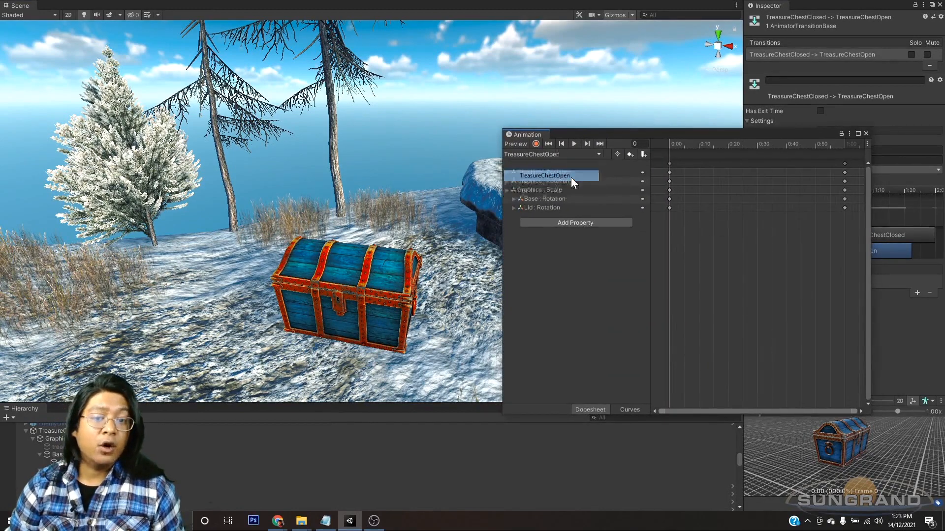
left_click(536, 143)
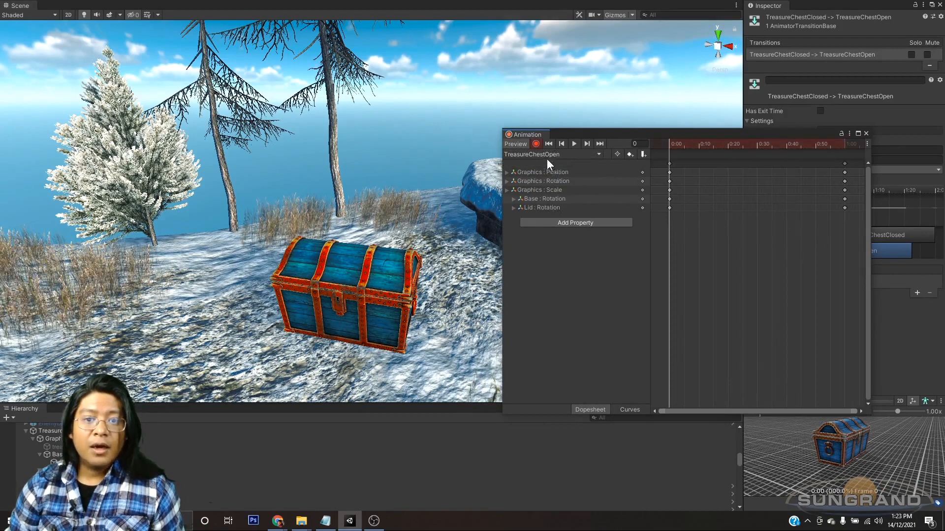
Step: Move all end keyframes of the TreasureChestOpen clip to 3:00
scroll(763, 187, "down", 4)
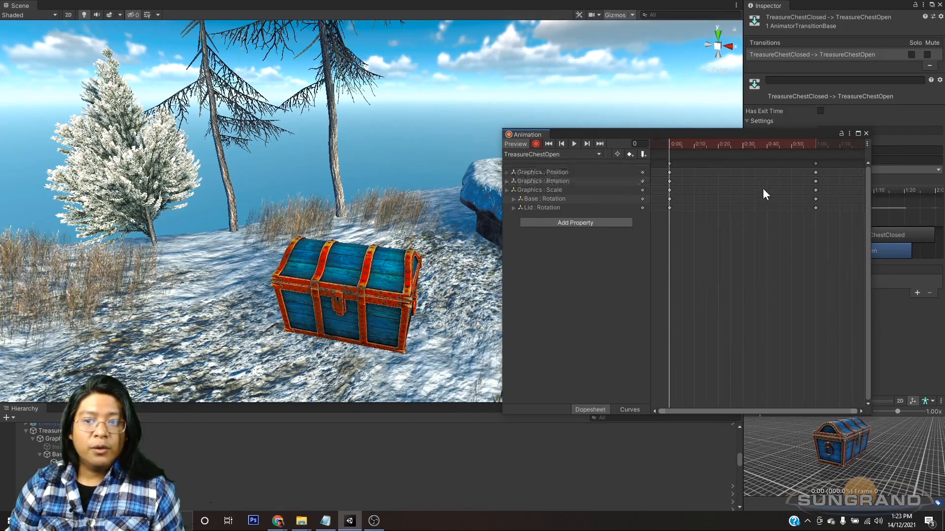
scroll(762, 212, "down", 2)
left_click_drag(761, 227, 723, 160)
scroll(727, 205, "down", 2)
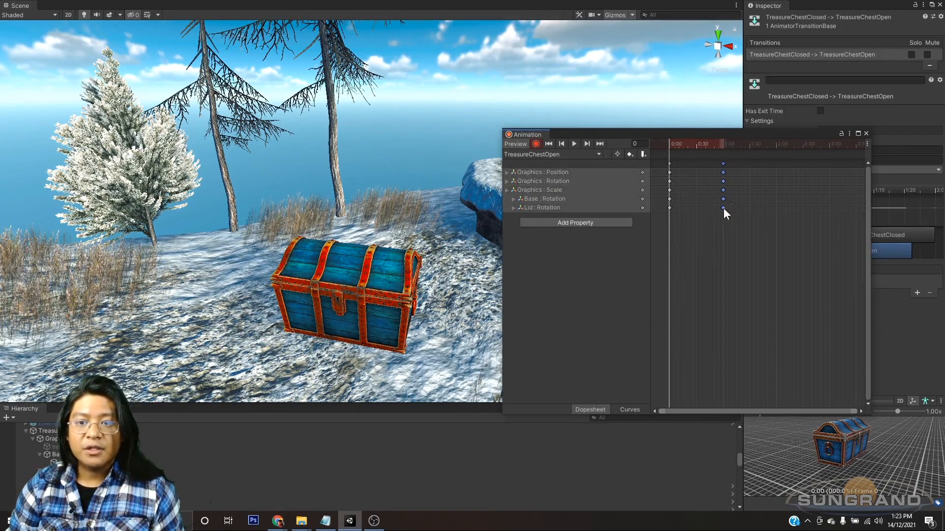
left_click_drag(723, 208, 832, 208)
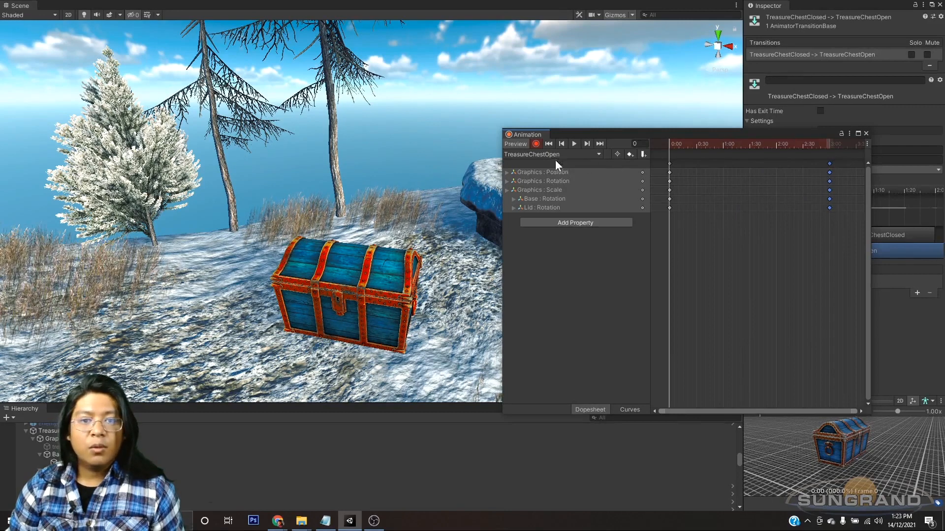
Step: Record the Lid rotated open to about -154.975 on X at frame 181, then stop keyframe recording
left_click(830, 143)
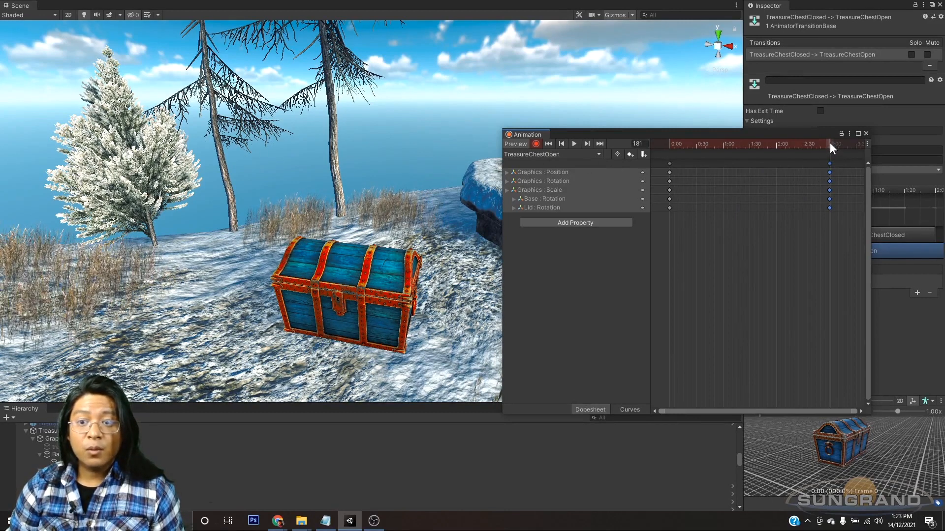
left_click(57, 471)
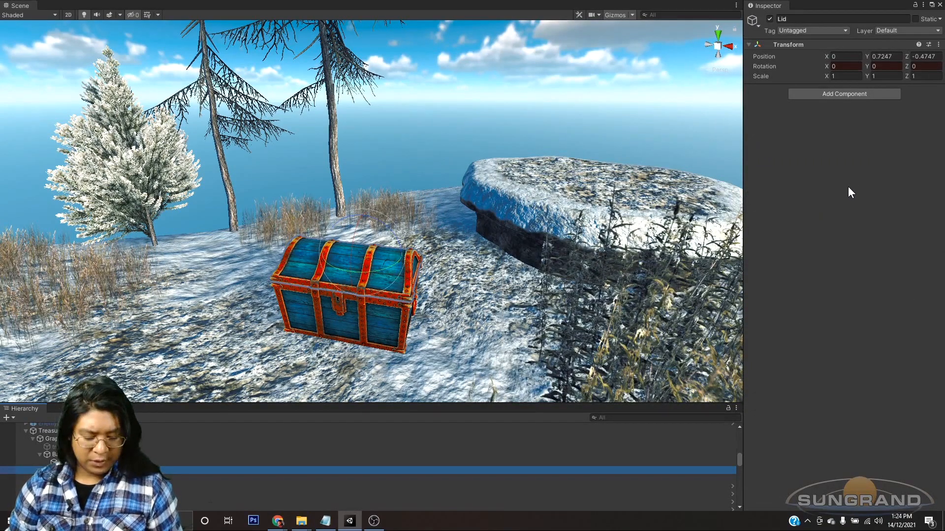
key("ctrl+6")
left_click_drag(546, 135, 944, 105)
mouse_move(944, 140)
left_mouse_down()
mouse_move(773, 144)
mouse_move(944, 147)
left_mouse_up()
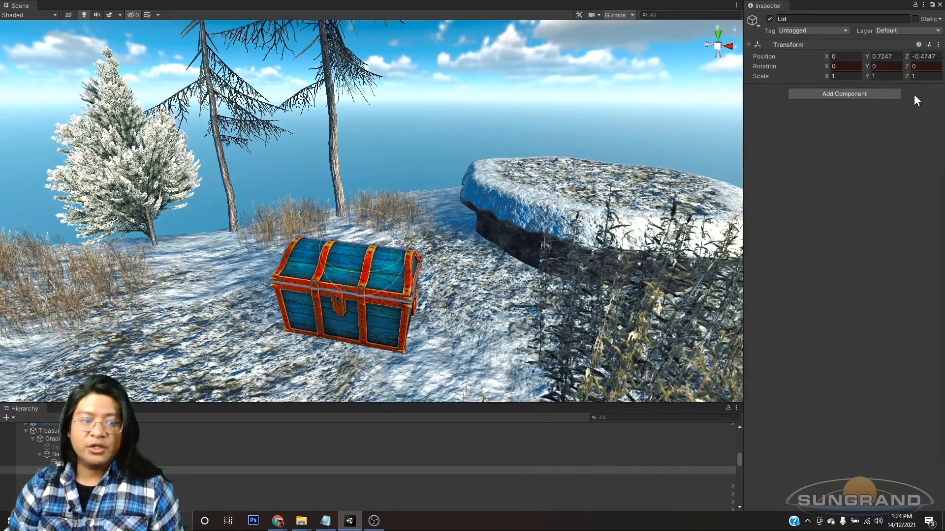
left_click_drag(479, 284, 684, 247, "alt")
scroll(356, 285, "up", 4)
left_click_drag(944, 143, 663, 150)
left_click(564, 161)
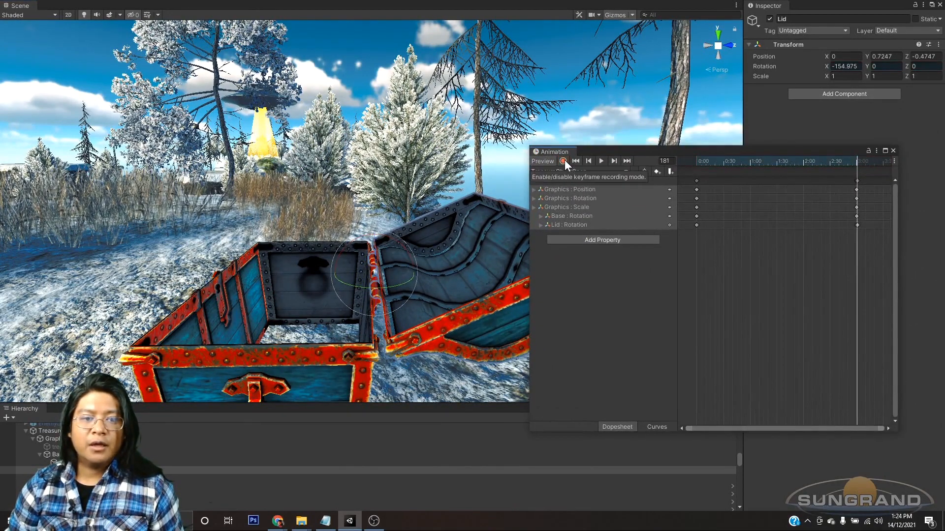
Step: Play the TreasureChestOpen clip and examine the keyframes at its end
left_click(601, 161)
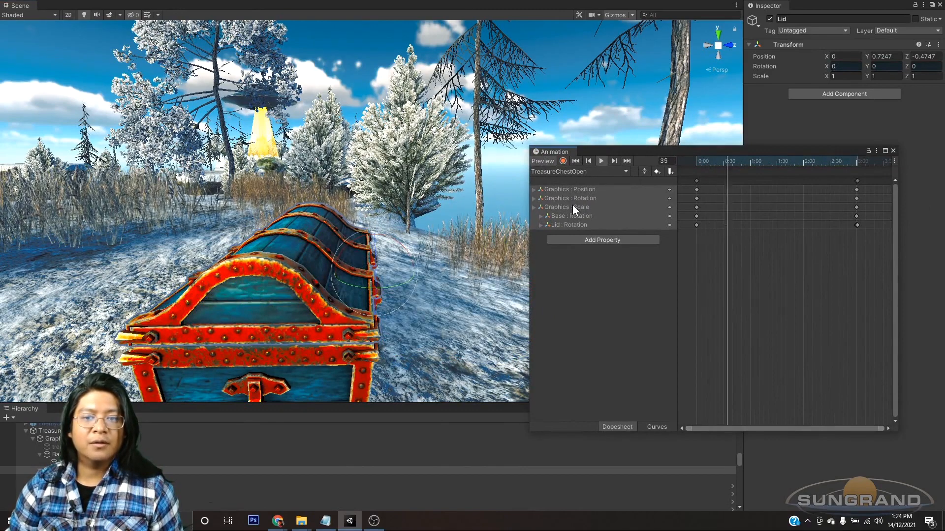
scroll(857, 206, "up", 2)
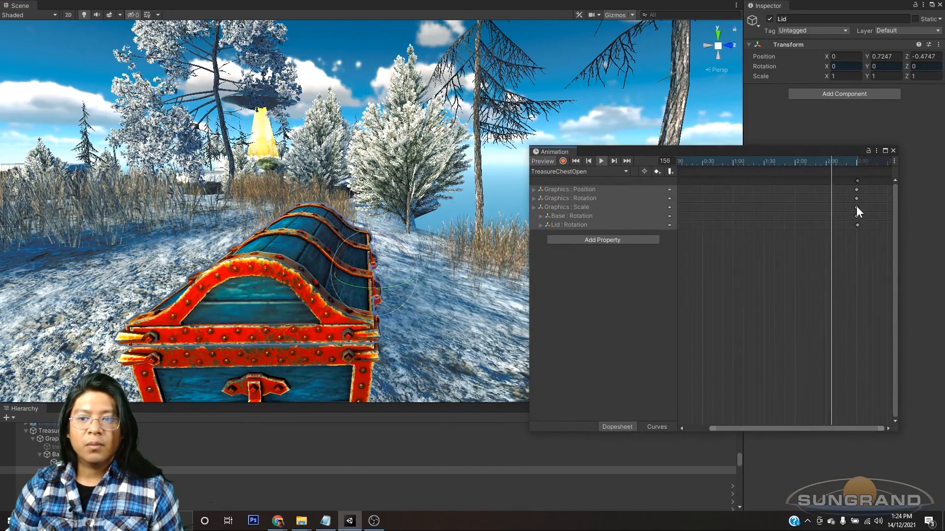
scroll(850, 207, "up", 5)
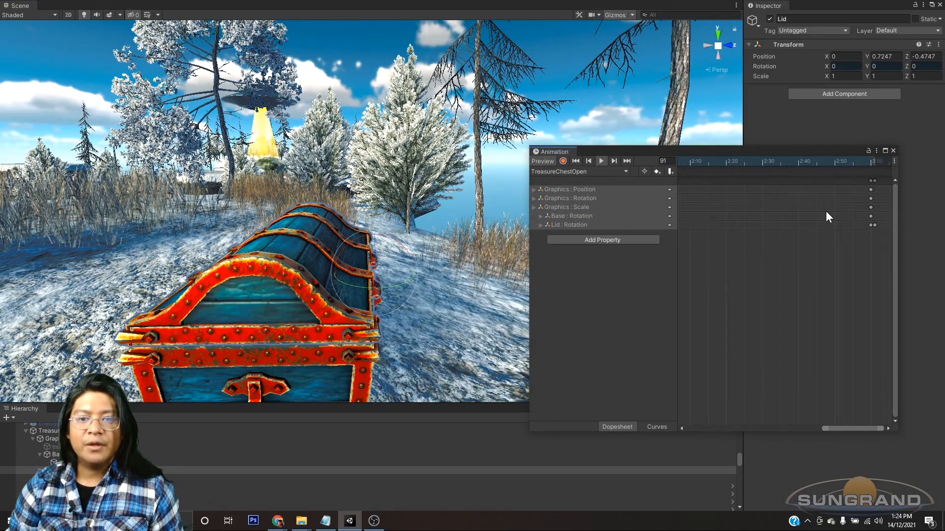
left_click(600, 161)
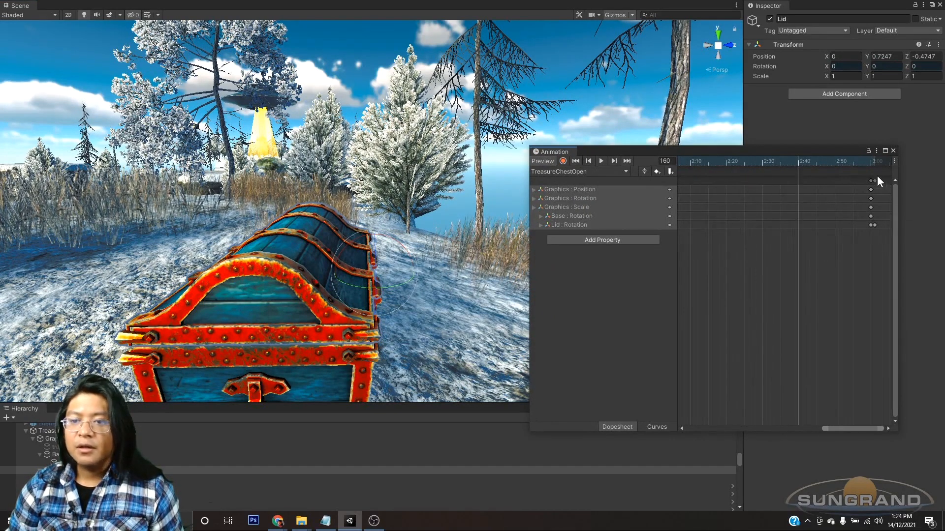
Step: Move the open Lid rotation keyframe from frame 181 onto the other end keyframes at 3:00
left_click(875, 160)
scroll(837, 192, "down", 1)
scroll(766, 251, "up", 3)
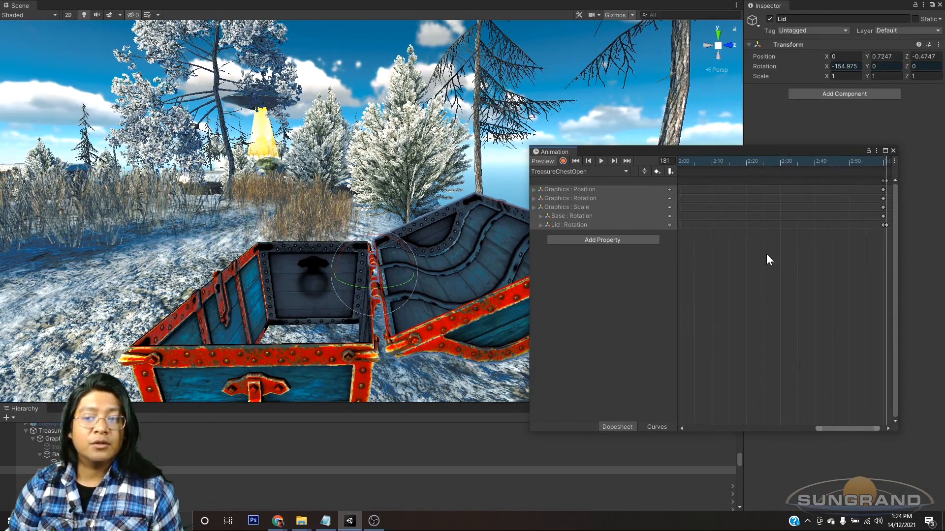
left_click_drag(854, 428, 864, 429)
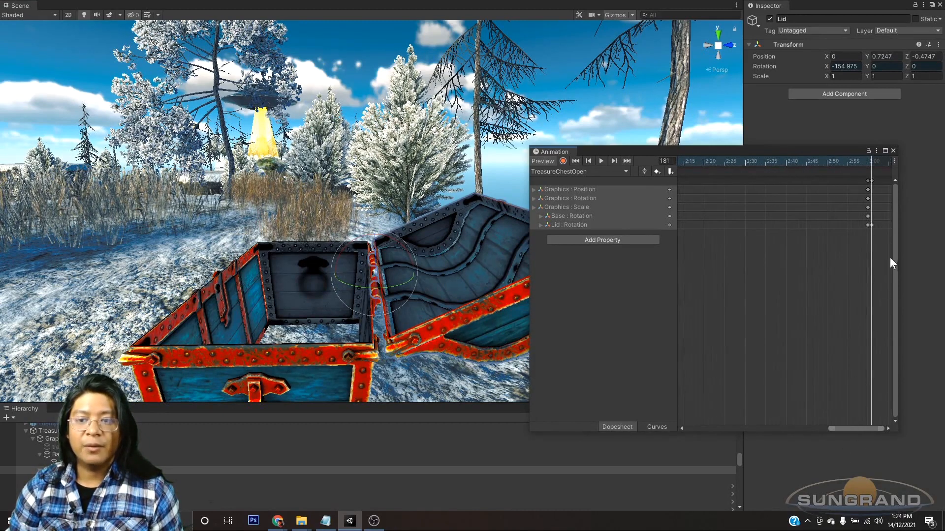
left_click_drag(875, 176, 869, 179)
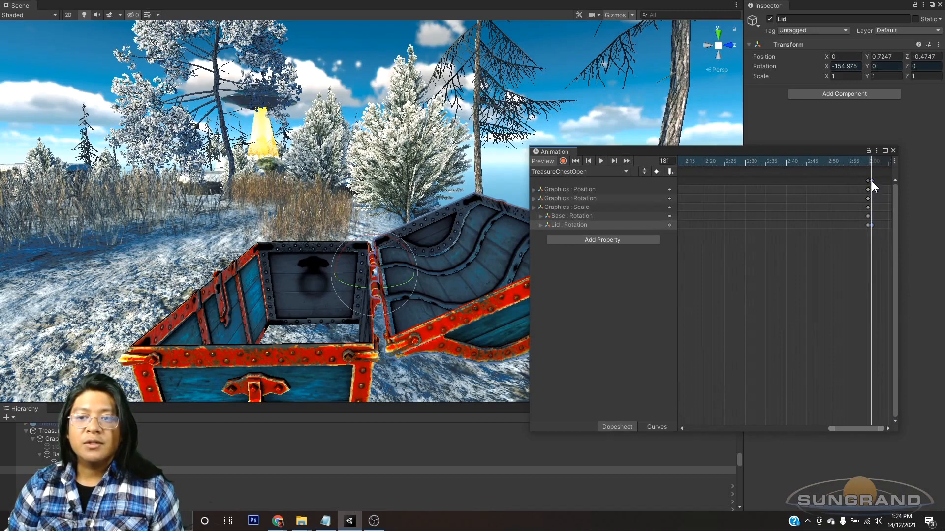
left_click(872, 179)
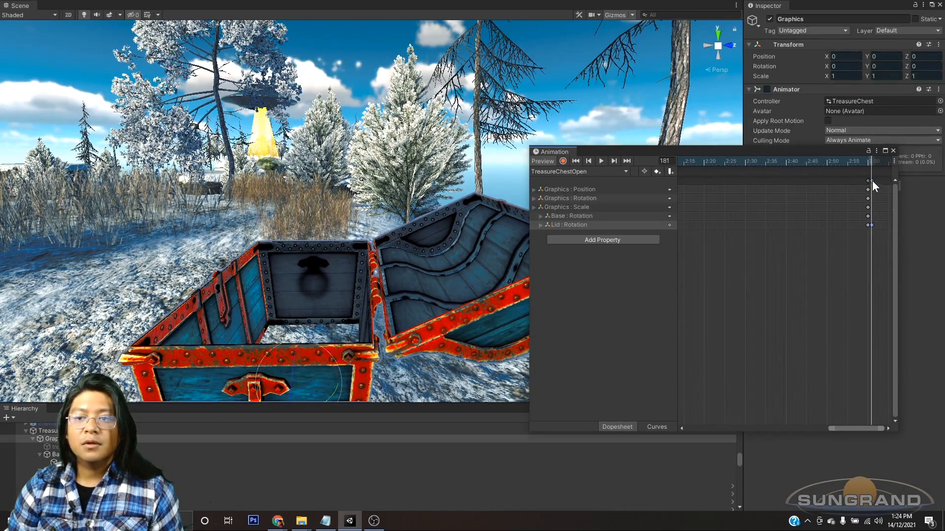
left_click_drag(872, 181, 867, 182)
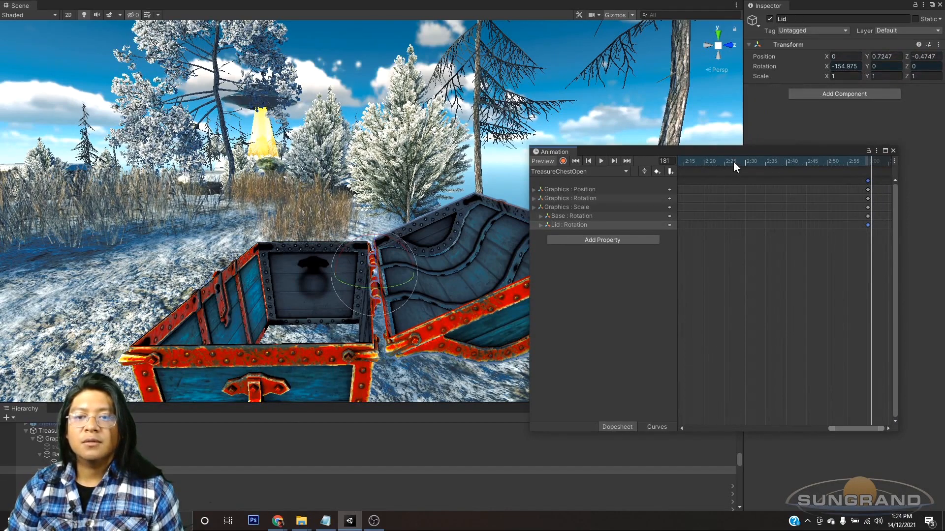
Step: Preview the TreasureChestOpen clip and watch the lid open from the front of the chest
left_click(601, 161)
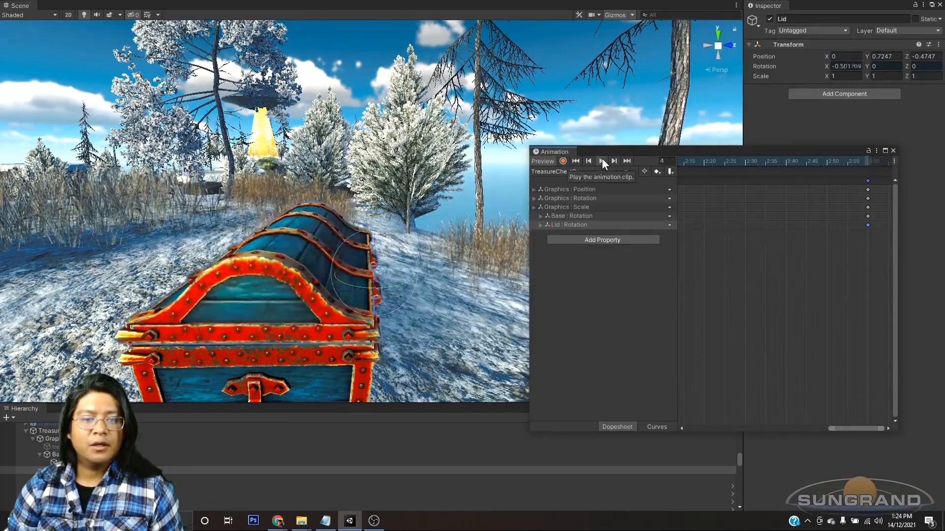
scroll(394, 274, "down", 10)
left_click_drag(394, 274, 459, 272, "alt")
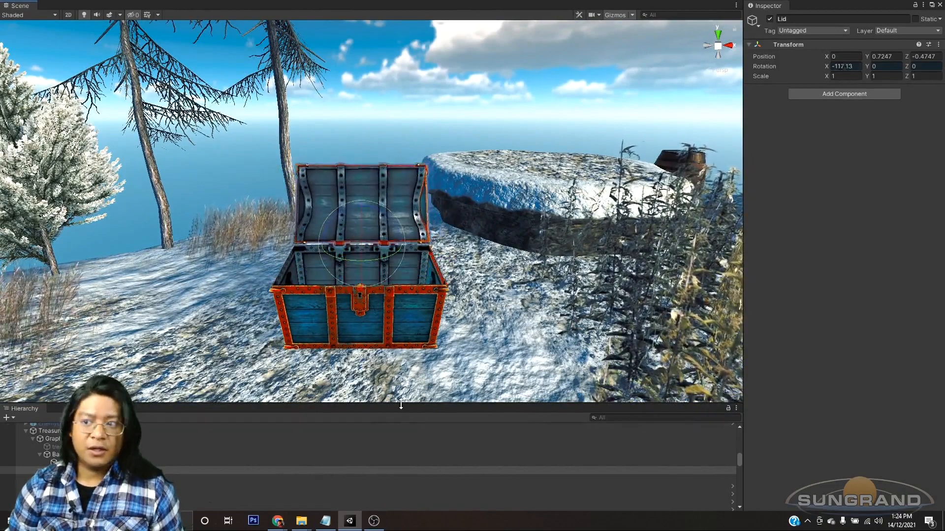
key("ctrl+6")
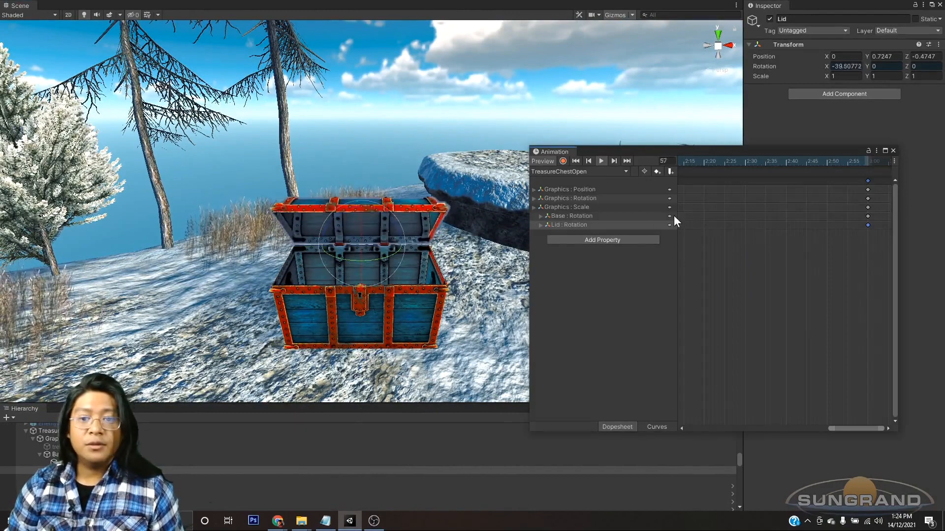
Step: Return the TreasureChestOpen clip to frame 0 and select all of its starting keyframes
left_click_drag(829, 428, 668, 428)
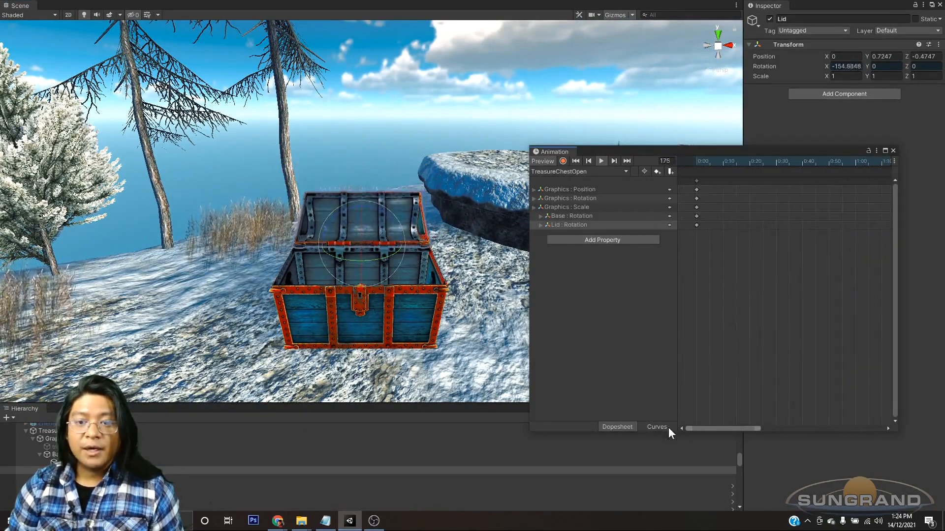
scroll(725, 275, "down", 5)
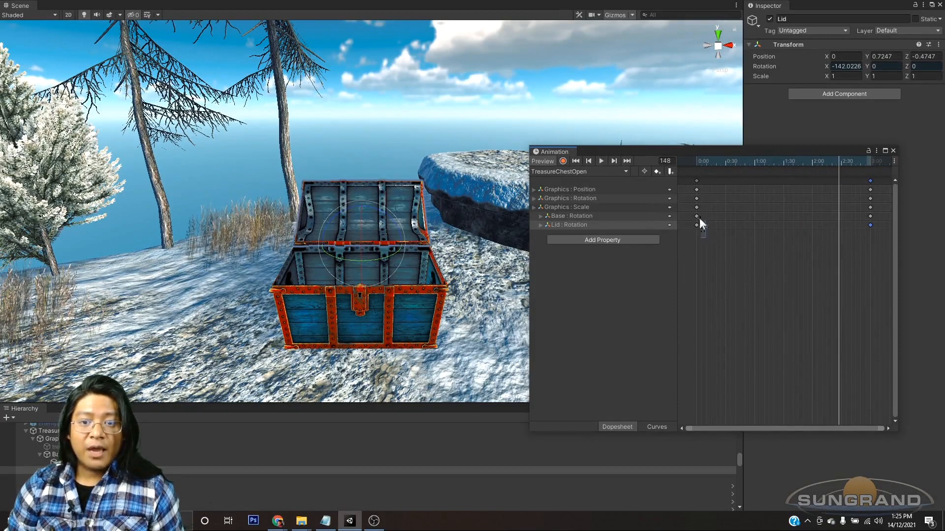
left_click(697, 162)
scroll(714, 238, "up", 3)
left_click_drag(759, 427, 749, 427)
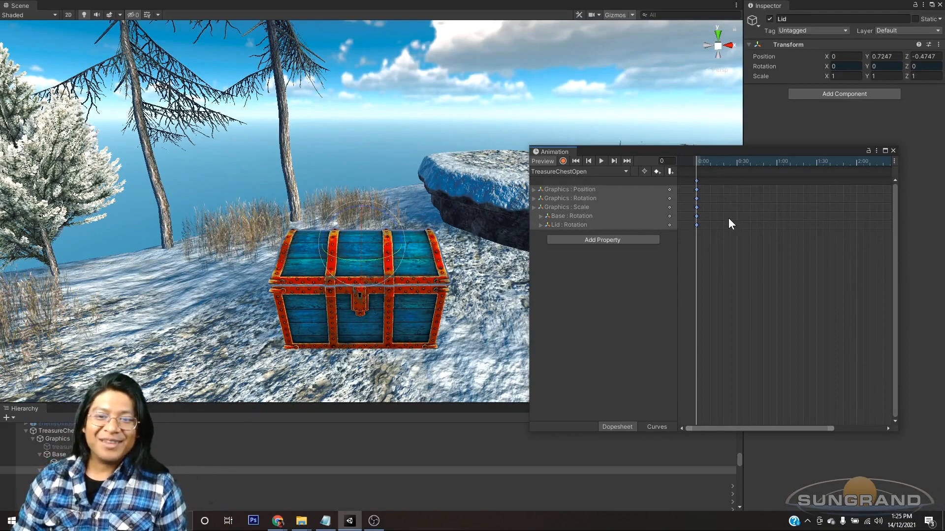
Step: Select the Graphics object and turn on keyframe recording for the TreasureChestOpen clip
scroll(722, 214, "down", 9)
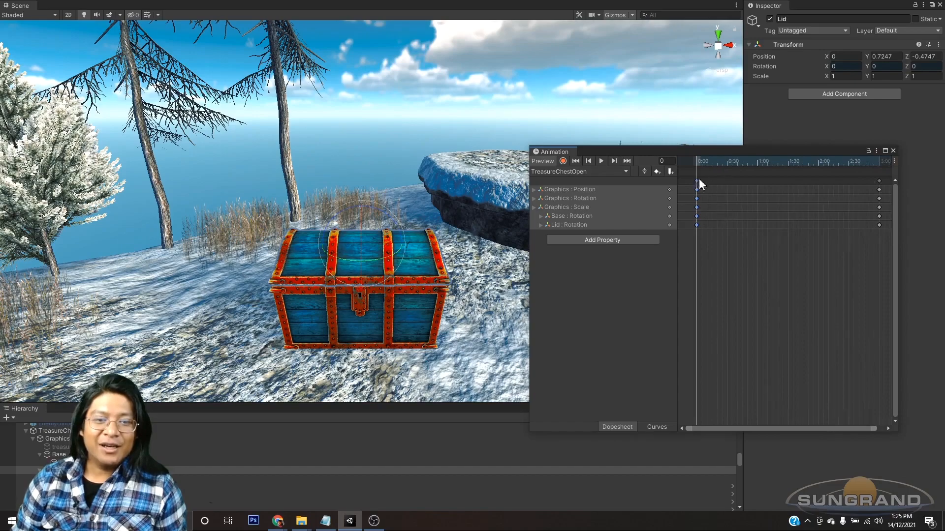
left_click_drag(432, 302, 353, 285, "alt")
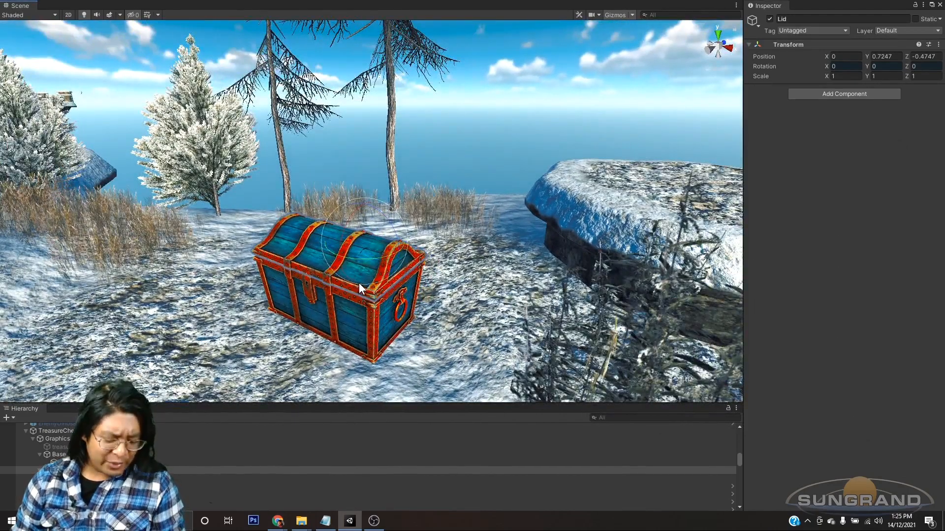
key("ctrl+6")
left_click_drag(627, 150, 944, 118)
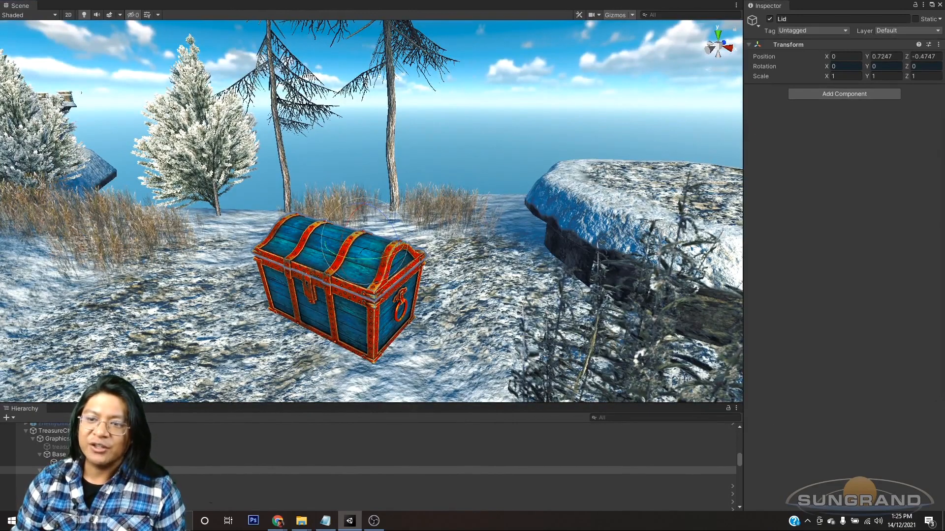
scroll(417, 261, "up", 2)
left_click_drag(421, 288, 374, 308, "alt")
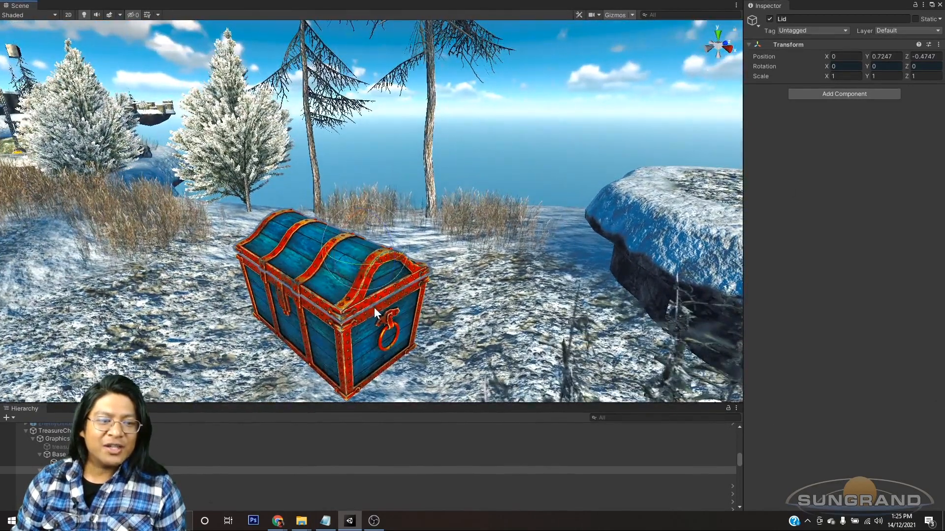
left_click(60, 438)
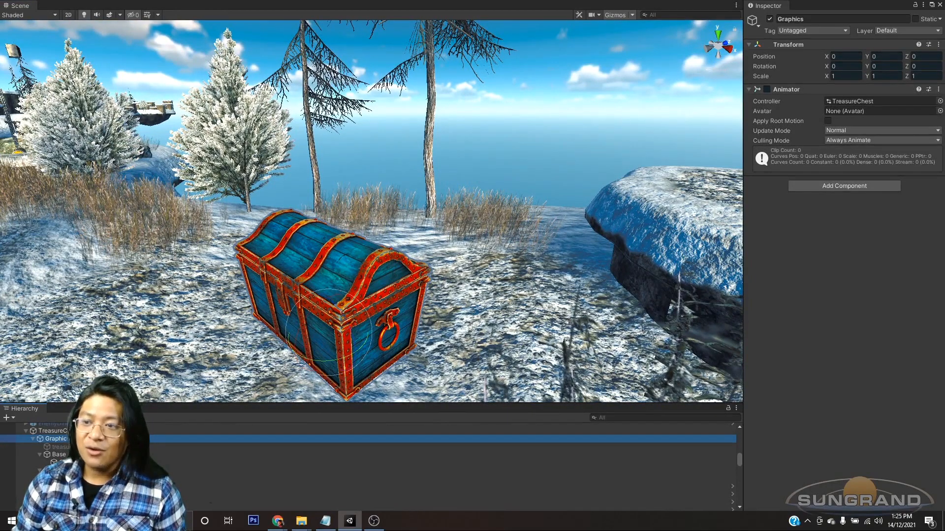
left_click_drag(944, 140, 531, 153)
left_click(508, 162)
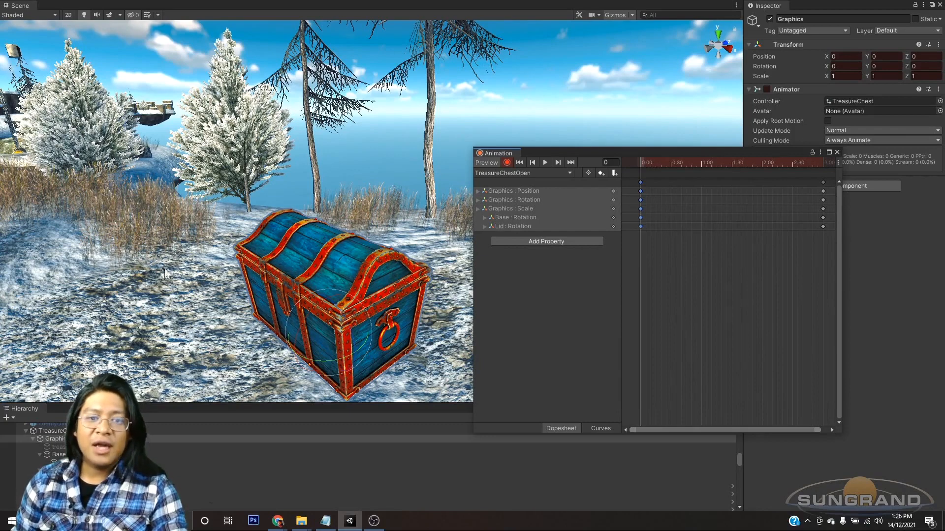
Step: Copy all the starting keyframes of the TreasureChestOpen clip from frame 0 to frame 60
left_click_drag(648, 239, 633, 156)
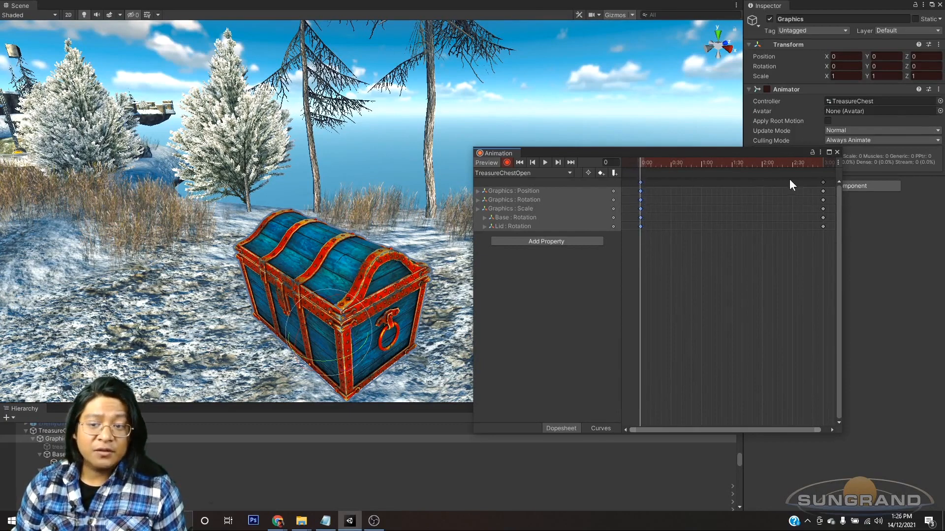
left_click(702, 164)
key("ctrl+v")
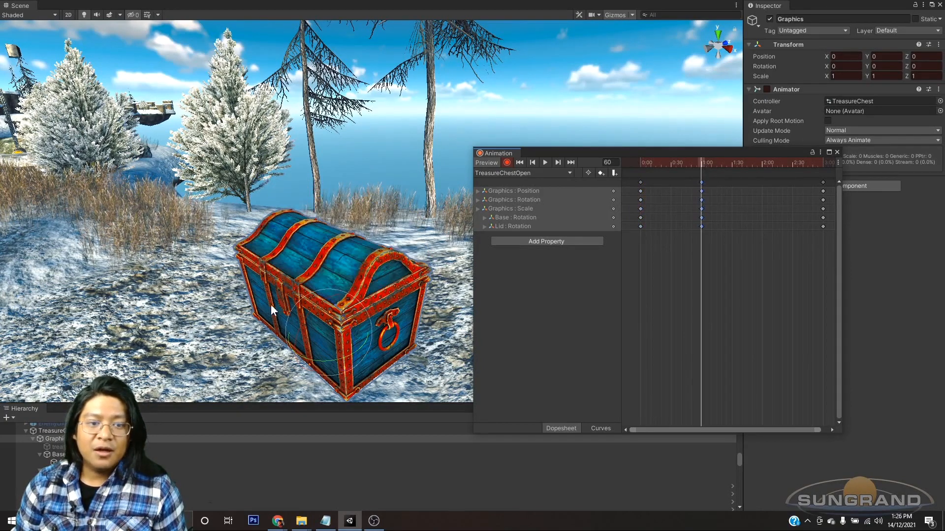
Step: Preview the TreasureChestOpen clip from the beginning to check the delayed lid opening, and return to frame 0
left_click(641, 163)
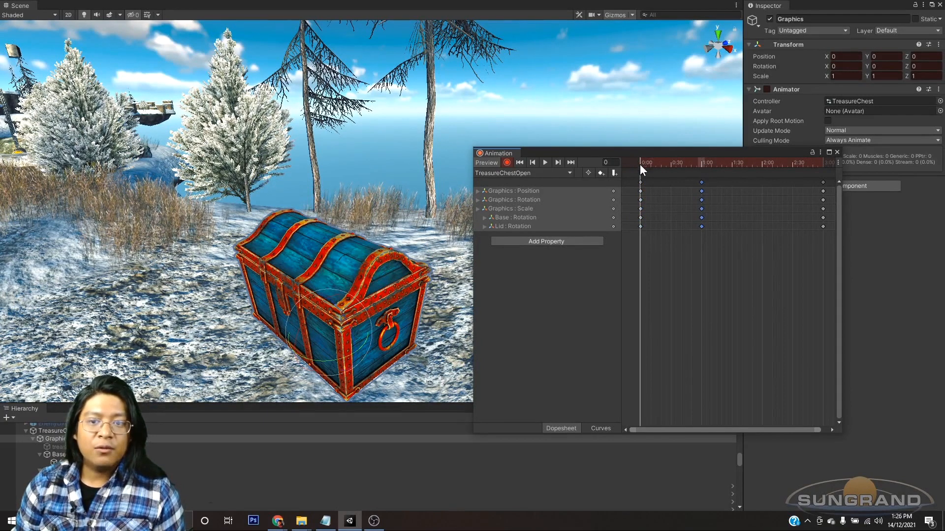
left_click(544, 162)
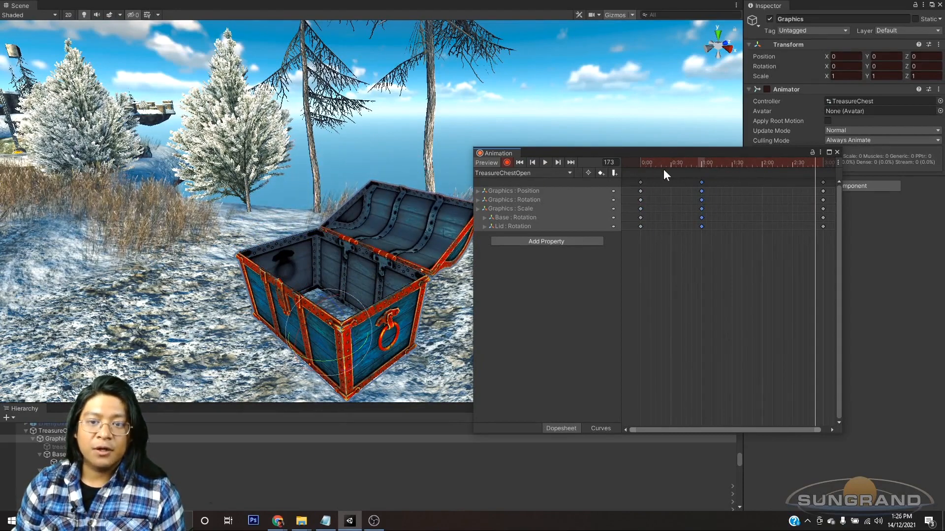
left_click(640, 162)
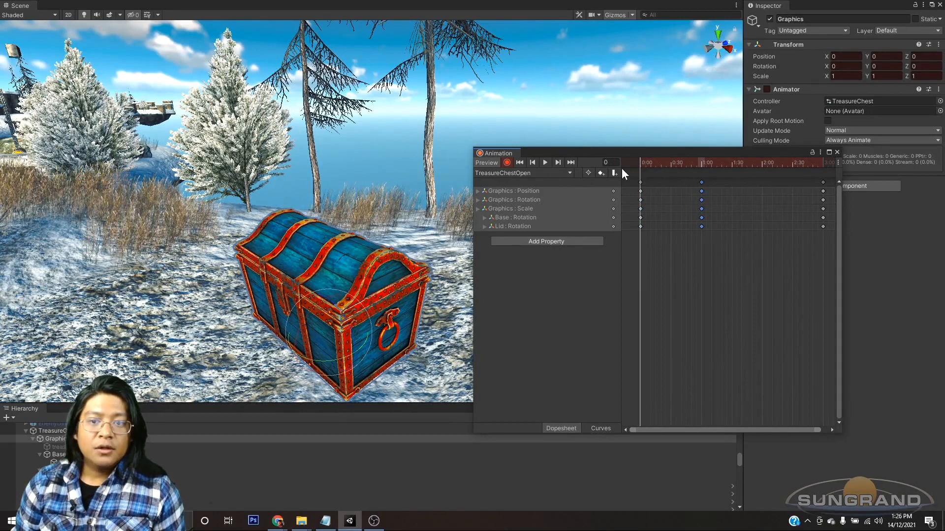
left_click(558, 163)
left_click(532, 163)
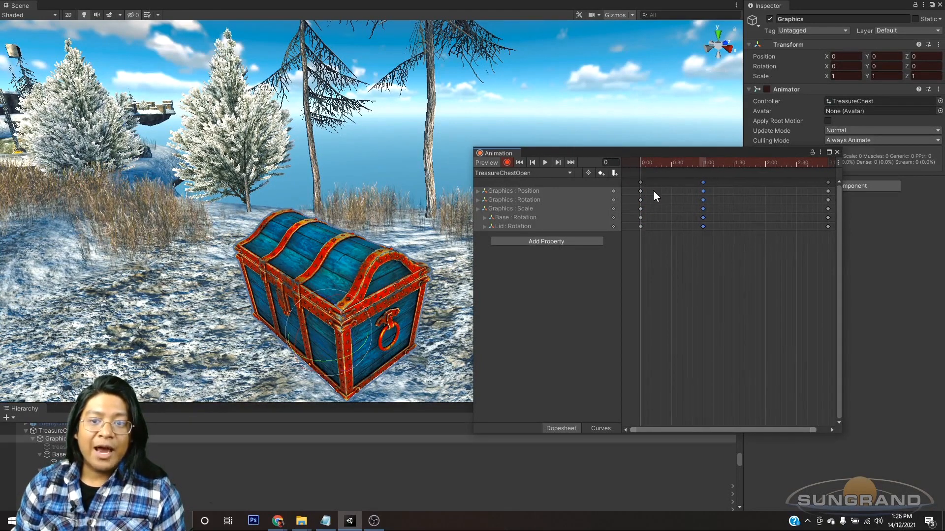
Step: At frame 5, key Graphics raised and tilted to position Y 0.061, Z -0.076 and rotation X -5.823, Y -4.555
scroll(653, 194, "up", 6)
left_click_drag(714, 431, 693, 431)
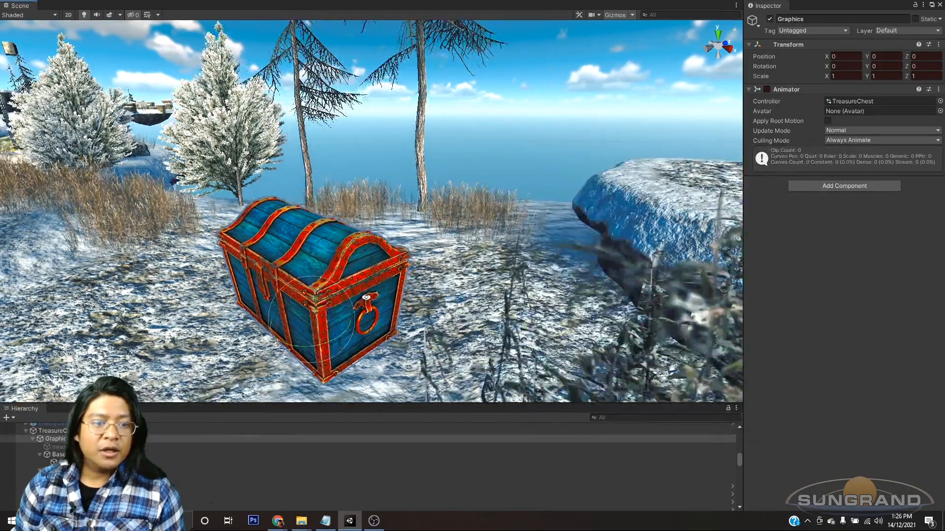
key("w")
left_click_drag(366, 298, 324, 315, "alt")
key("w")
left_click_drag(389, 314, 314, 290, "alt")
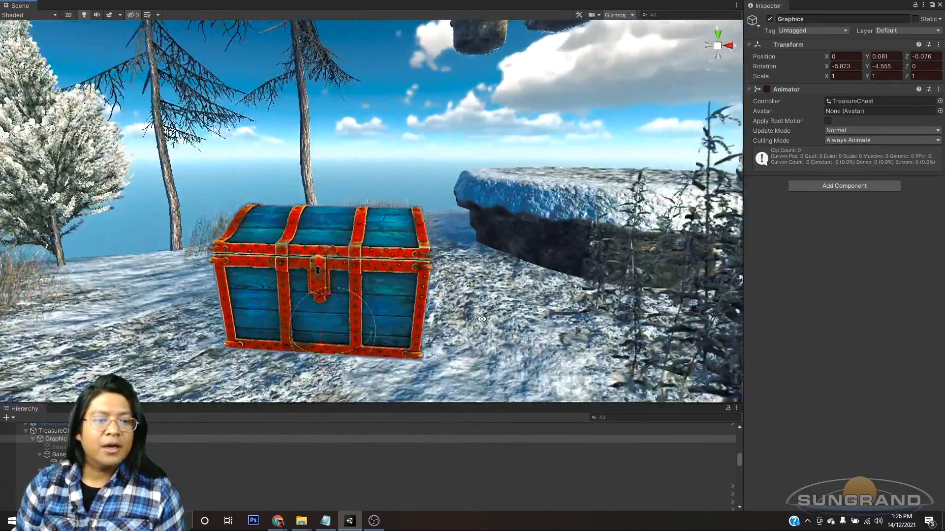
key("ctrl+6")
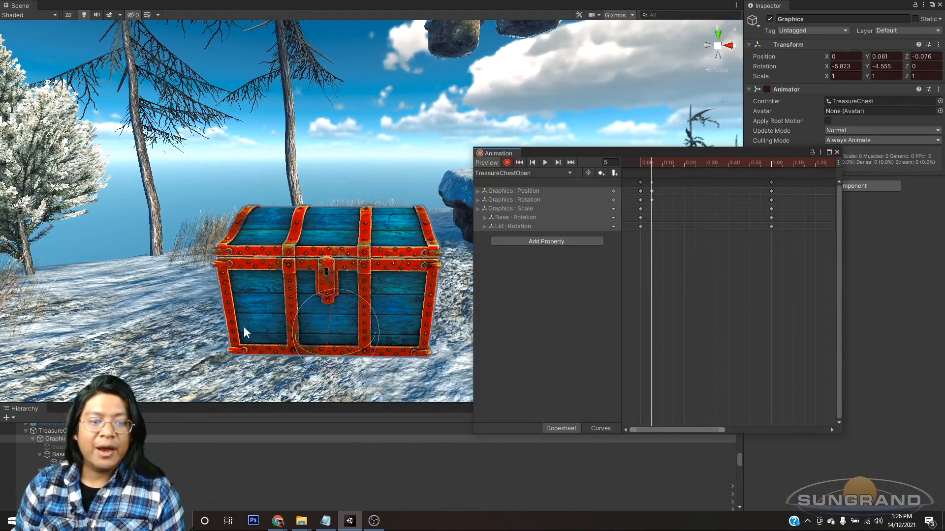
Step: At frame 15, key a sideways turn of Graphics with rotation X 4.712, Y 16.573, Z -0.599
left_click(663, 164)
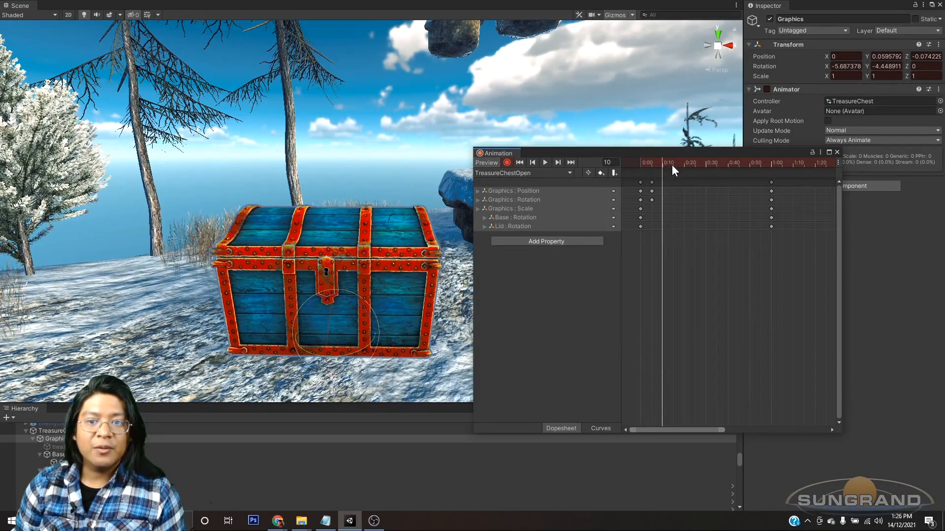
left_click(673, 164)
middle_click_drag(319, 298, 337, 281)
mouse_move(423, 291)
left_mouse_down("alt")
mouse_move(306, 289)
mouse_move(423, 298)
left_mouse_up("alt")
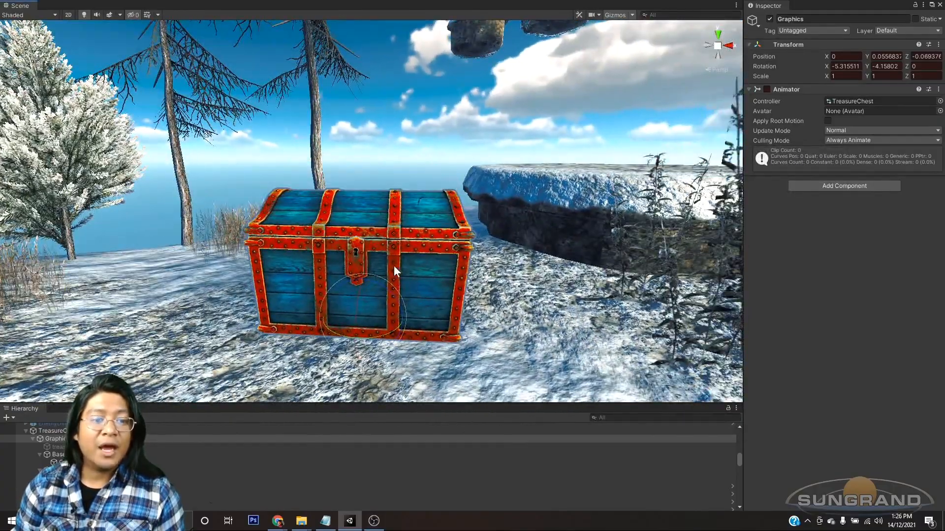
left_click_drag(291, 320, 524, 325, "alt")
left_click_drag(394, 332, 421, 312)
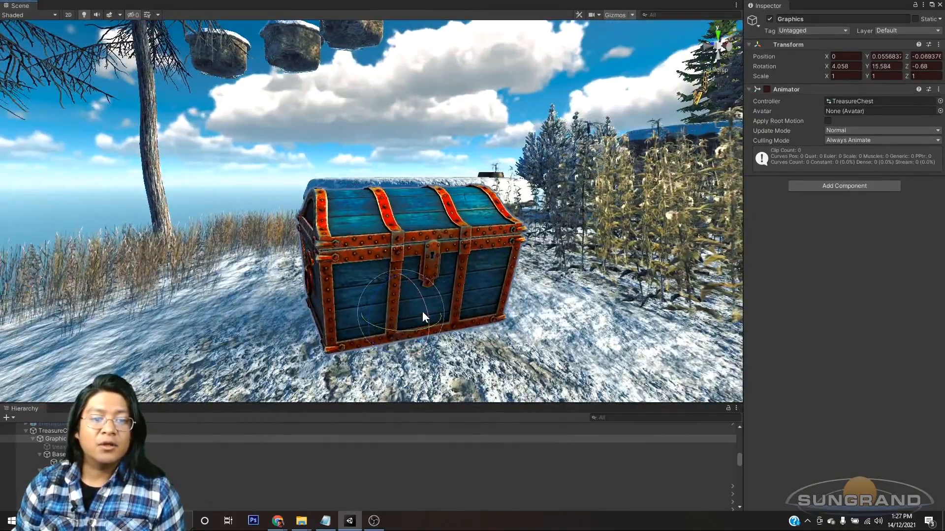
left_click_drag(454, 223, 391, 294, "alt")
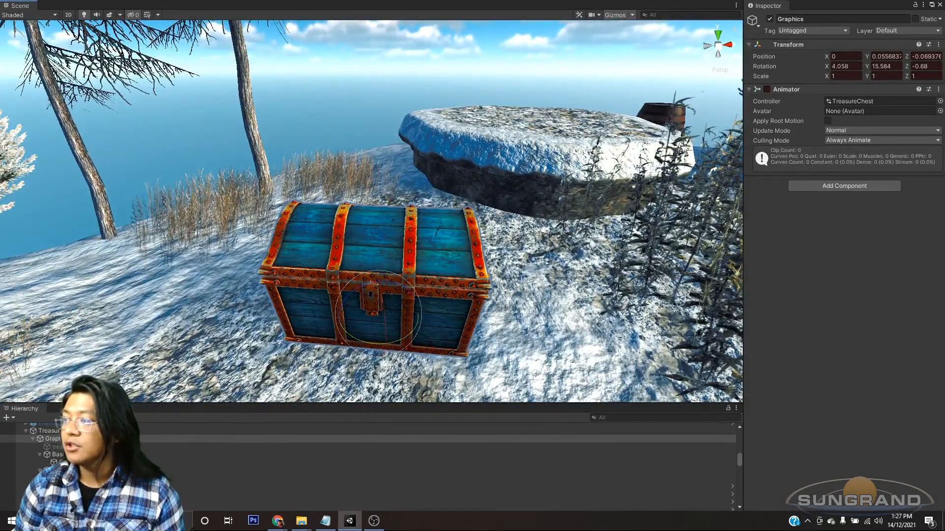
left_click_drag(568, 368, 423, 332, "alt")
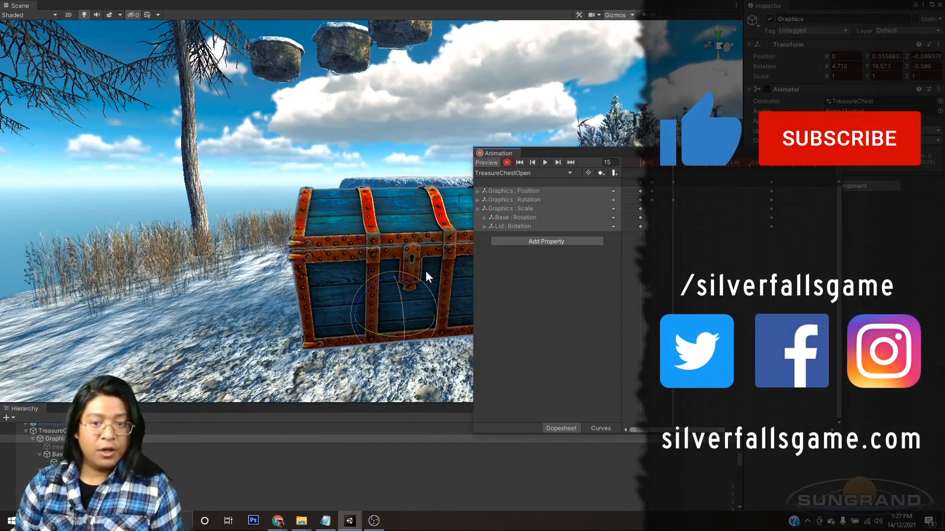
Step: Strengthen the frame 5 pose of Graphics to position Y 0.102, Z -0.085 and rotation X -11.512, Y -4.582, Z 0.602
left_click(641, 164)
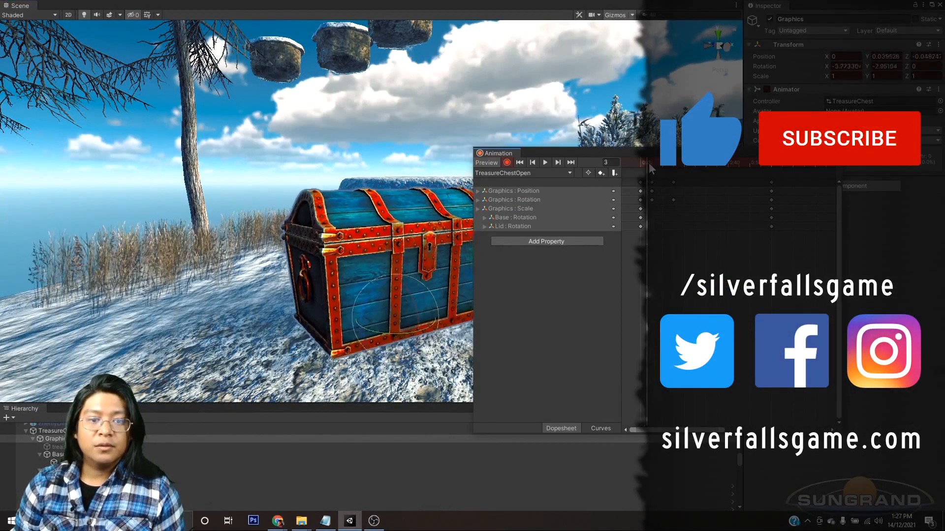
left_click_drag(640, 170, 652, 174)
left_click_drag(353, 296, 479, 360, "alt")
left_click_drag(387, 283, 362, 272)
left_click_drag(431, 345, 409, 292, "alt")
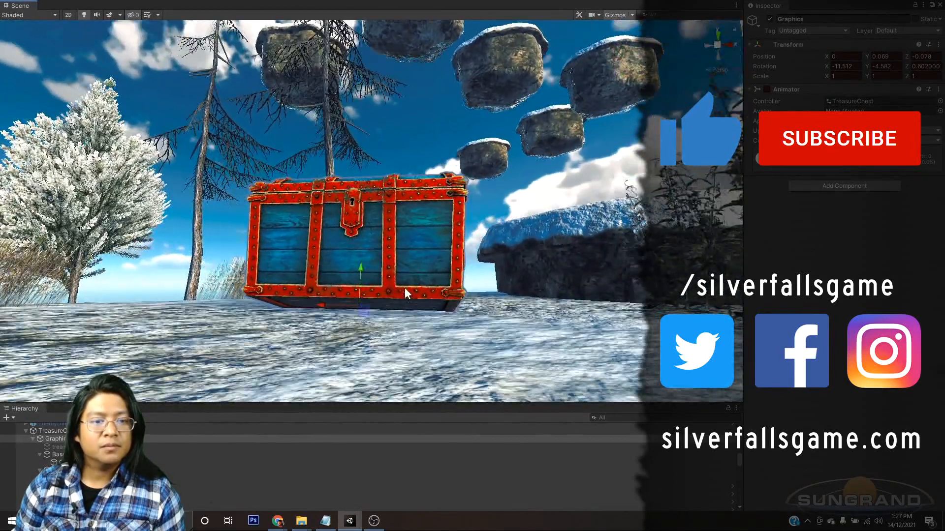
left_click_drag(359, 264, 361, 259)
left_click_drag(508, 313, 707, 226, "alt")
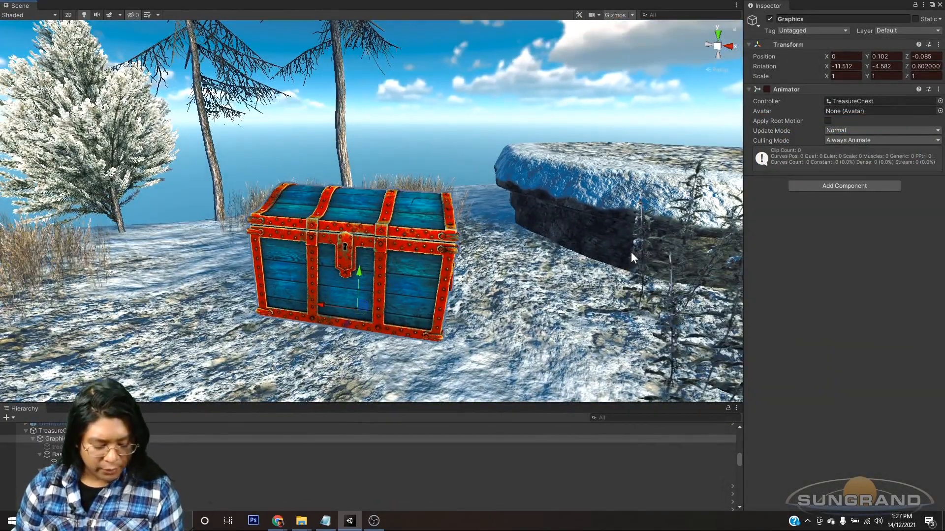
key("ctrl+6")
Step: At frame 16, key the opposite tilt of Graphics with rotation X 8.282, Y -7.586, Z 0.544
left_click_drag(651, 163, 674, 183)
left_click(351, 312)
middle_click_drag(350, 311, 349, 305)
left_click_drag(350, 305, 389, 335, "alt")
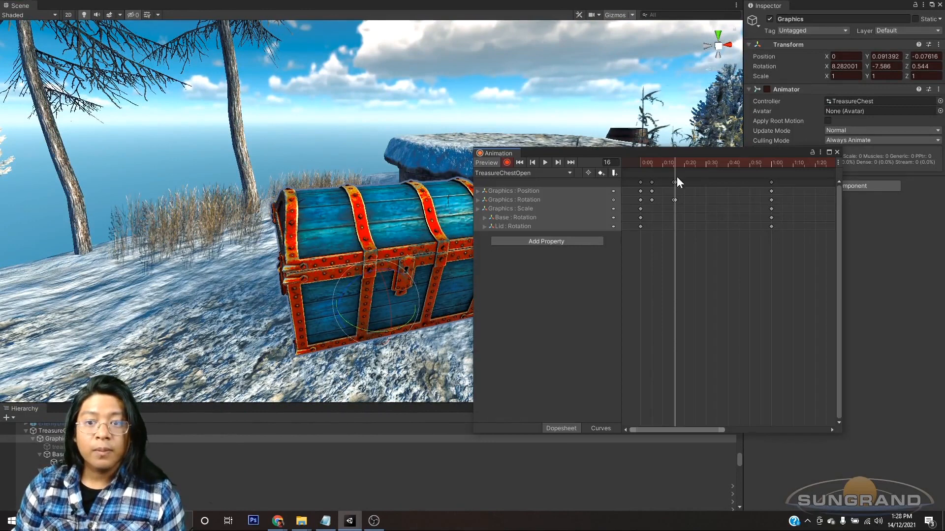
Step: Replace the frame 15 Graphics rotation keyframe with the one from frame 16 and step between the neighbouring keyframes
scroll(674, 209, "up", 12)
left_click_drag(692, 213, 674, 182)
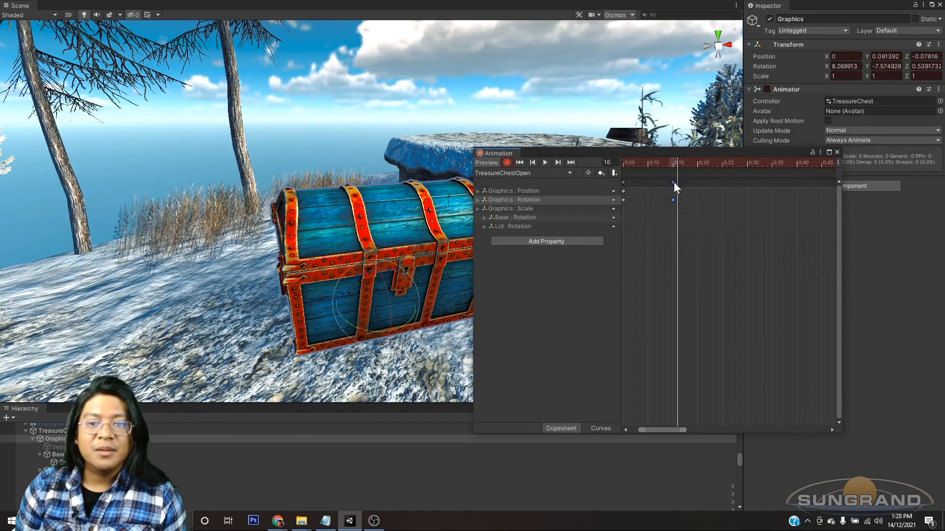
left_click(532, 161)
left_click(533, 162)
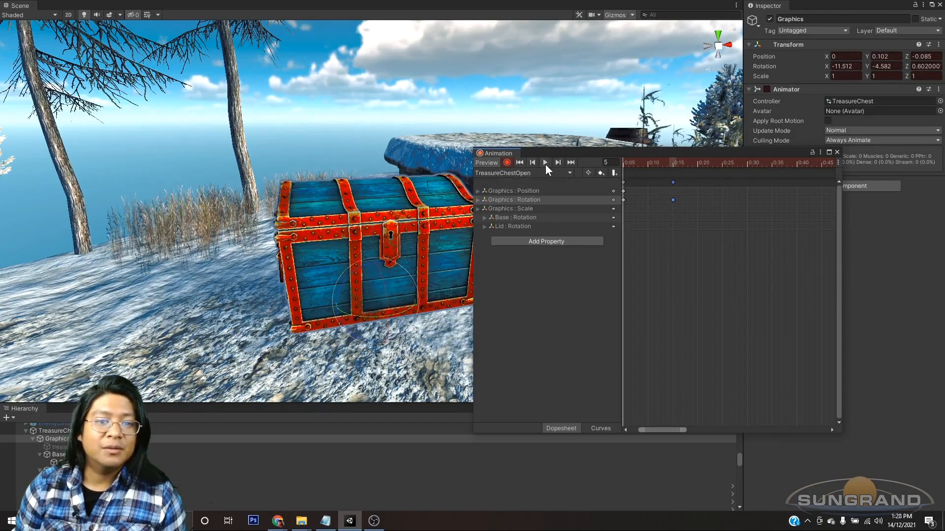
left_click(561, 162)
Step: At frame 35, key Graphics lifted to position -0.003, 0.221, -0.089 with rotation -14.965, 27.397, -7.599
scroll(650, 195, "down", 10)
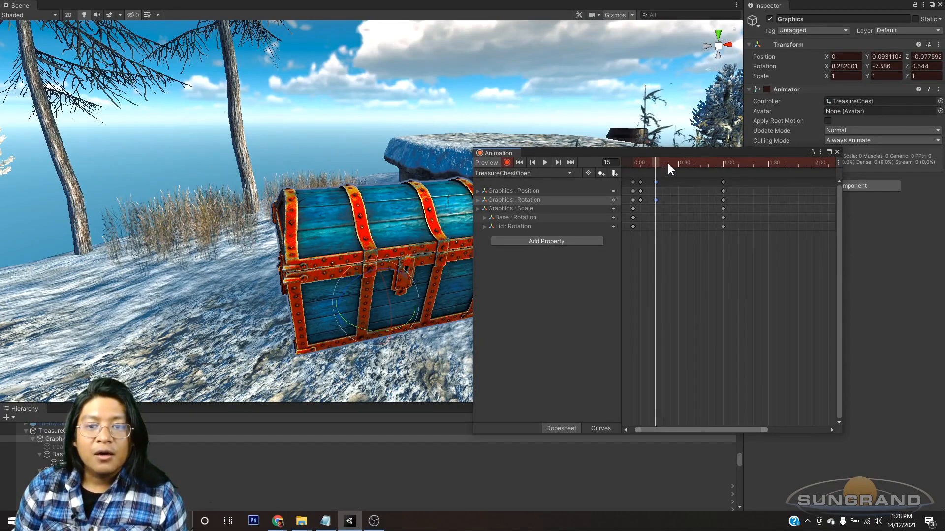
scroll(656, 179, "up", 4)
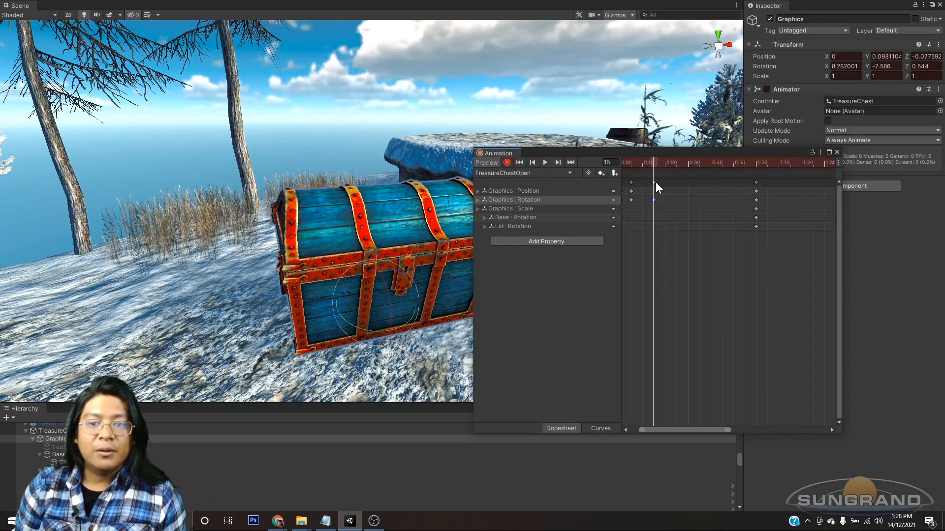
left_click_drag(653, 163, 675, 164)
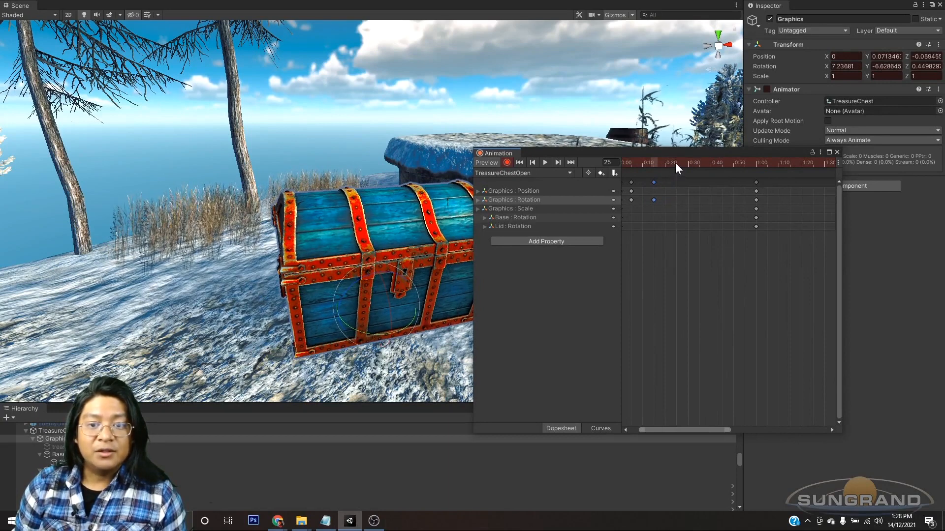
left_click_drag(675, 163, 690, 165)
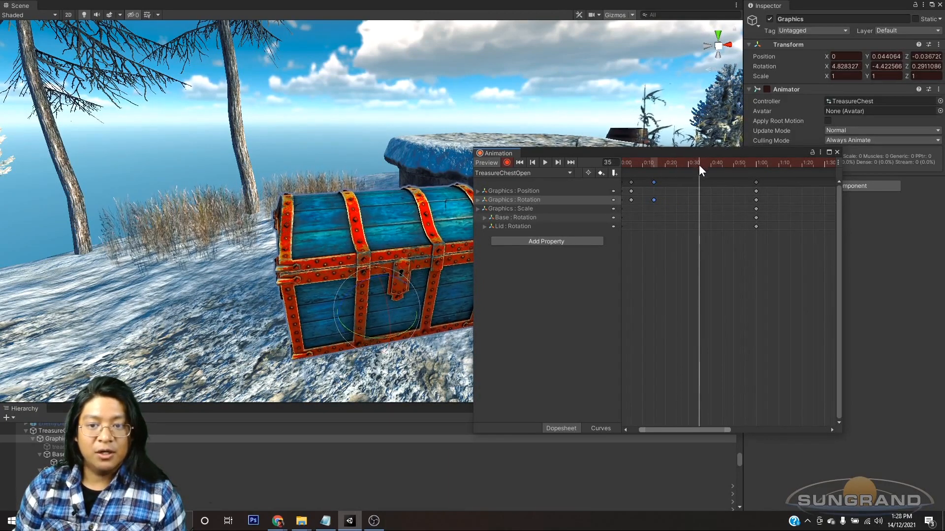
left_click_drag(356, 315, 508, 278, "alt")
key("w")
mouse_move(402, 255)
left_mouse_down()
mouse_move(406, 226)
mouse_move(340, 221)
mouse_move(414, 232)
mouse_move(345, 241)
mouse_move(386, 257)
left_mouse_up()
key("e")
left_click_drag(462, 277, 337, 338, "alt")
left_click_drag(409, 275, 406, 277)
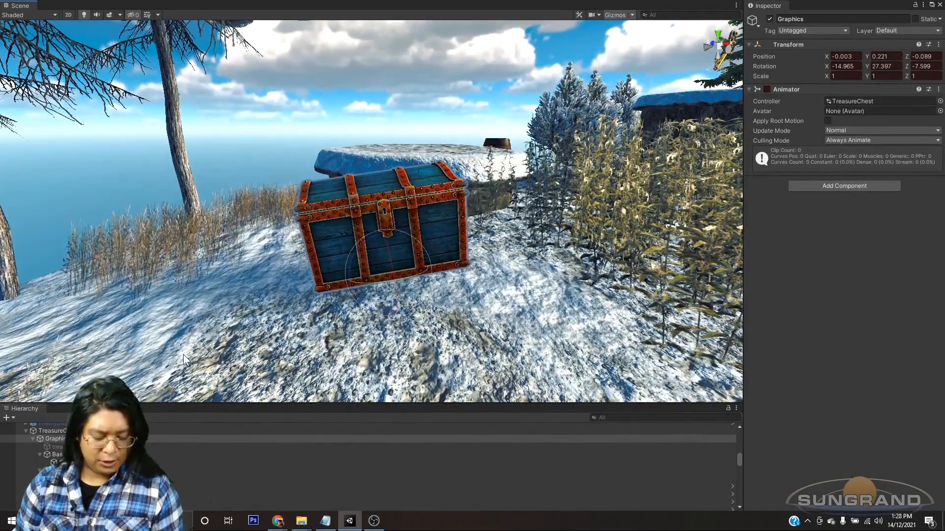
key("ctrl+6")
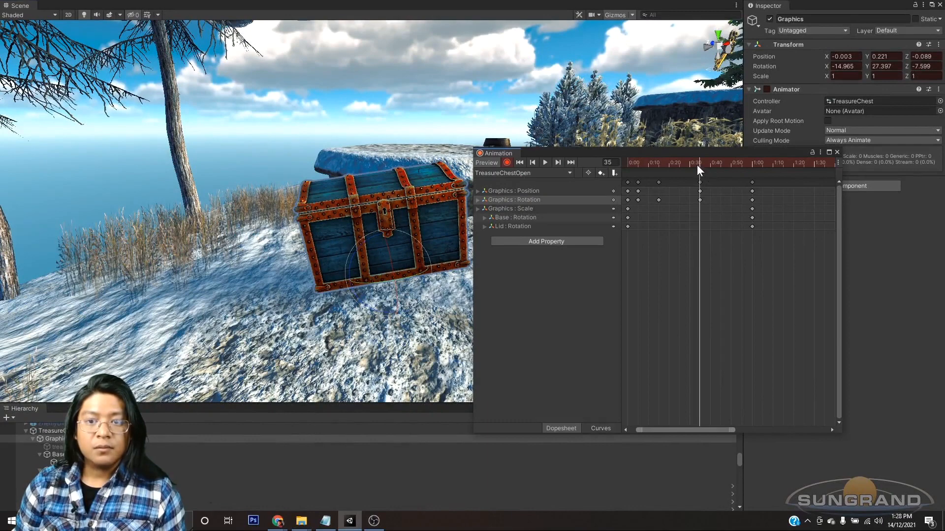
Step: Enlarge the Animation window and paste the 1:00 keyframes of all tracks at frame 45
scroll(697, 163, "up", 1)
left_click(702, 162)
left_click_drag(701, 162, 721, 169)
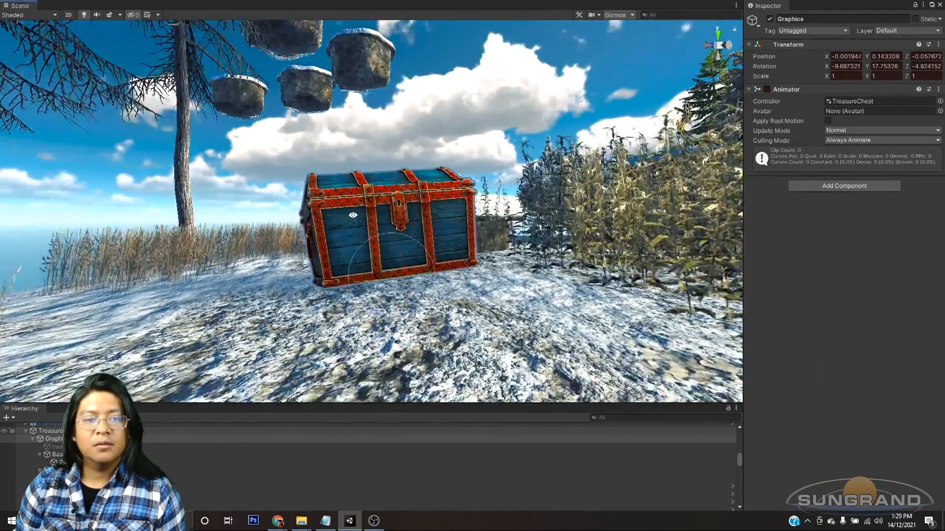
left_click_drag(364, 229, 382, 229, "alt")
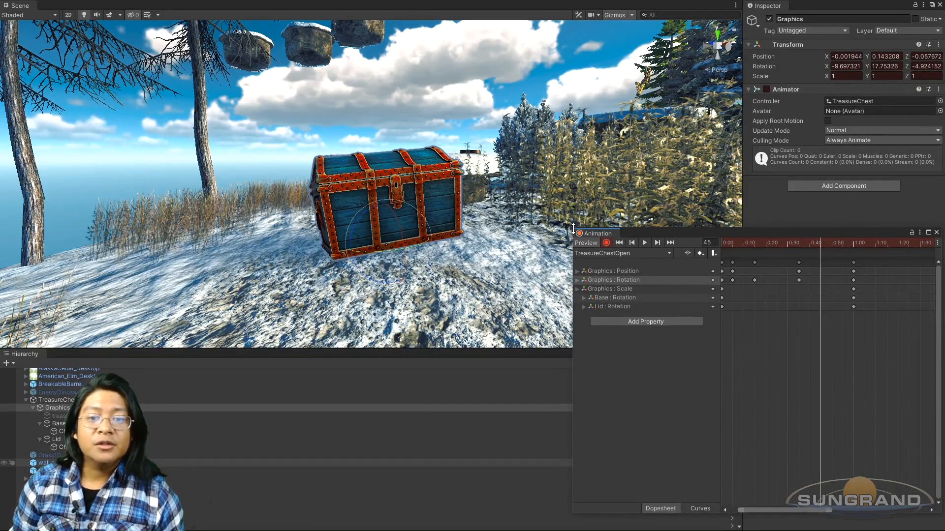
left_click_drag(572, 228, 550, 217)
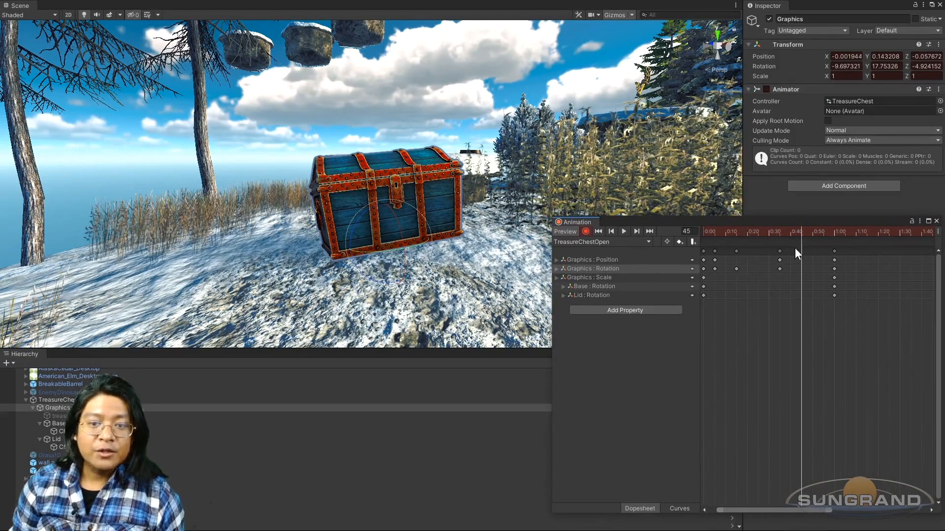
scroll(801, 248, "up", 1)
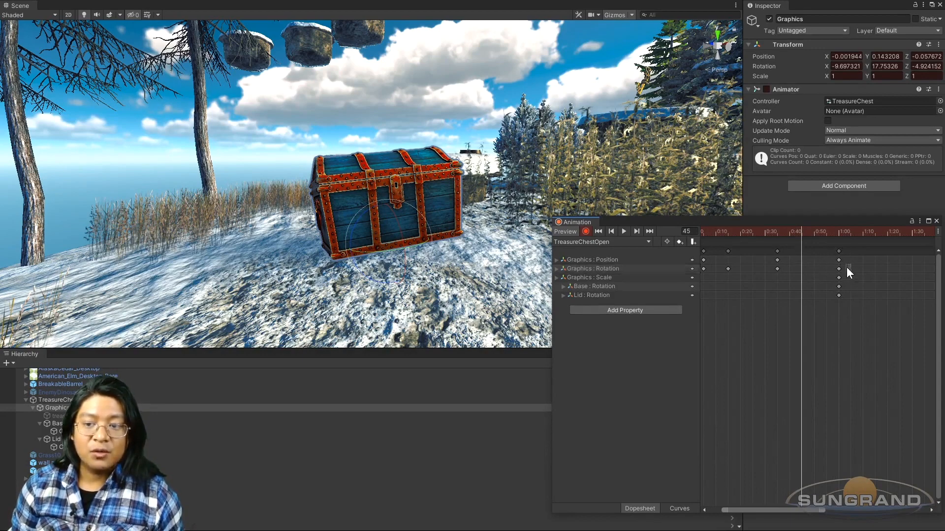
left_click_drag(837, 250, 836, 250)
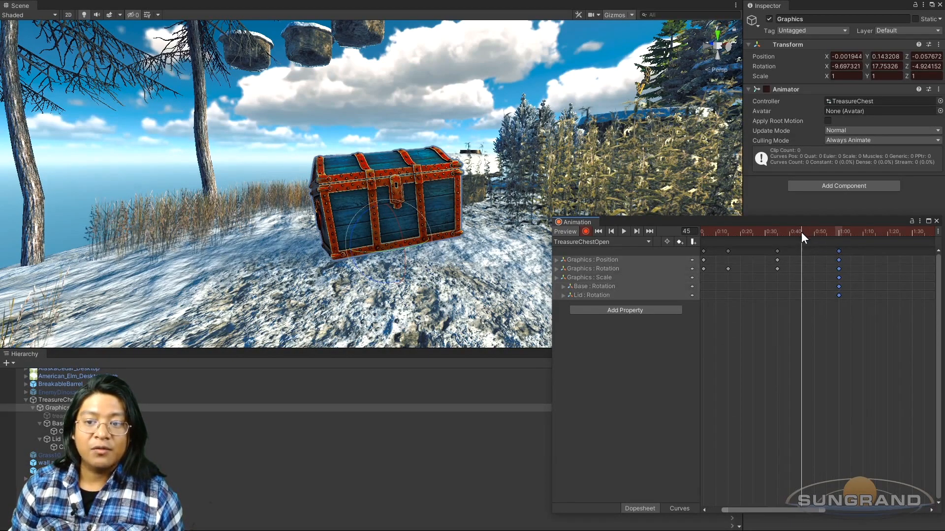
key("ctrl+v")
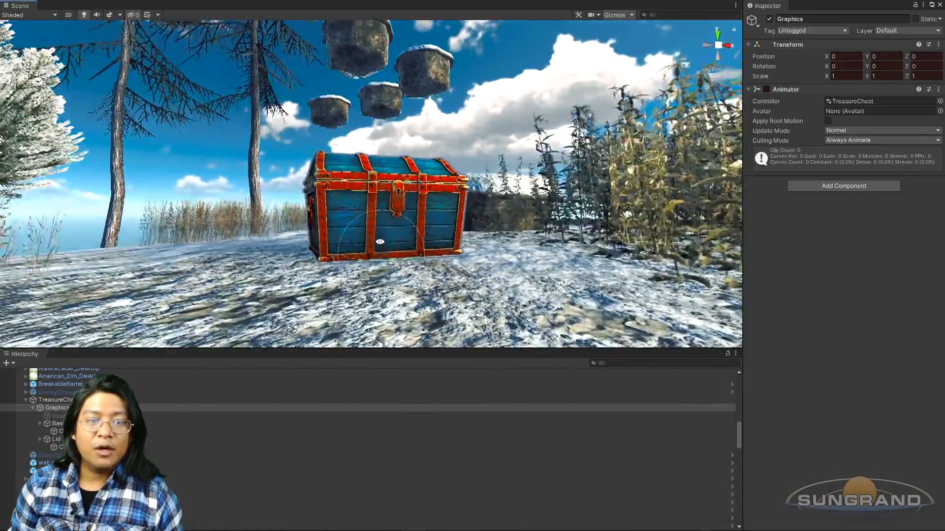
Step: At frame 45, key Graphics tilted forward with position Y 0.12, Z 0.033 and rotation X 15.444
scroll(398, 259, "up", 3)
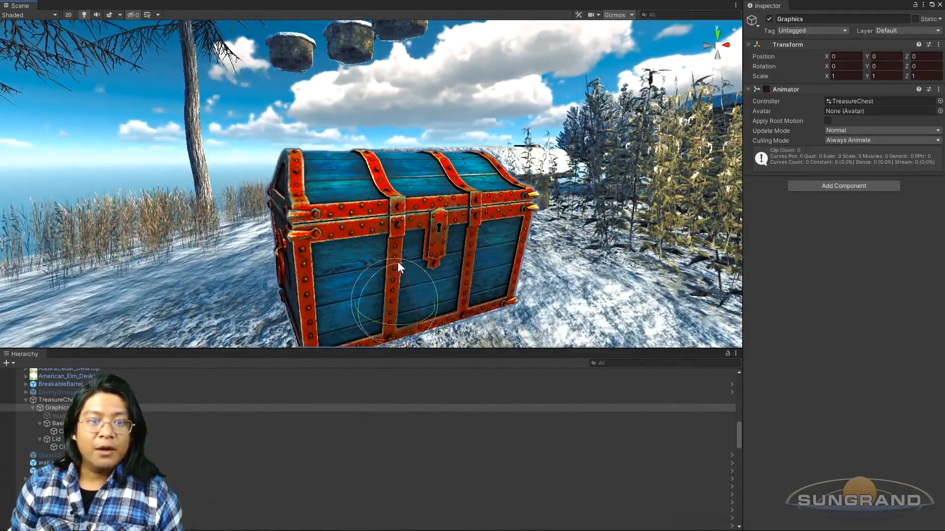
left_click_drag(418, 267, 452, 258, "alt")
left_click_drag(427, 214, 436, 191)
key("ctrl+6")
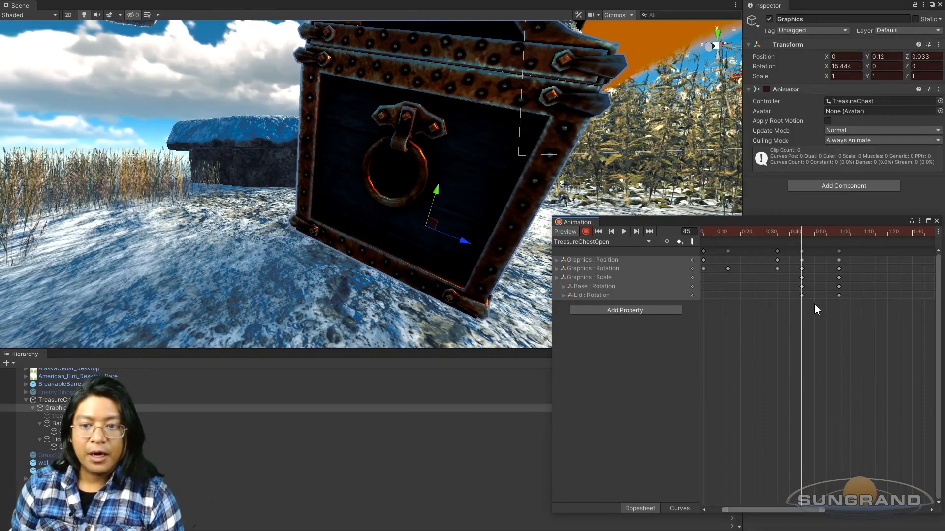
Step: Delete the Base and Lid rotation keyframes at frame 45 and scrub past the new tilt to check it
left_click_drag(801, 288, 799, 289)
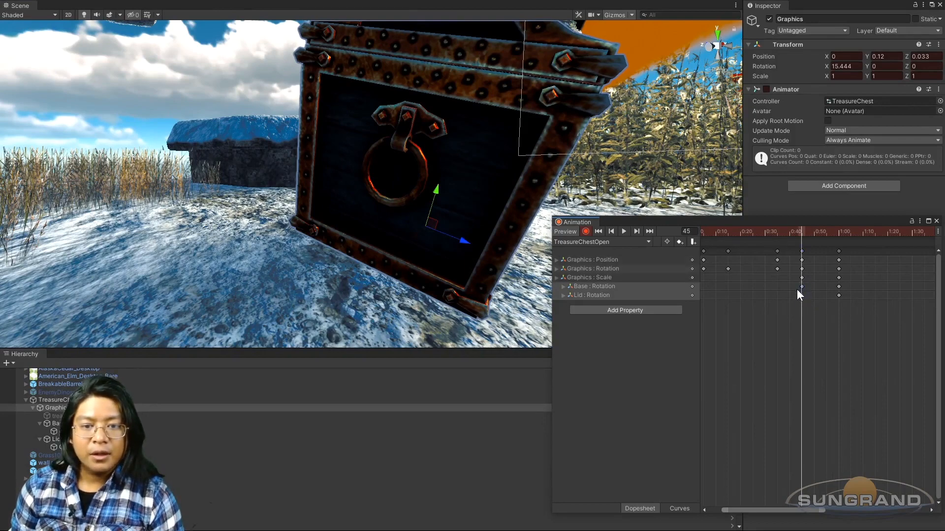
key("Delete")
left_click_drag(708, 232, 808, 265)
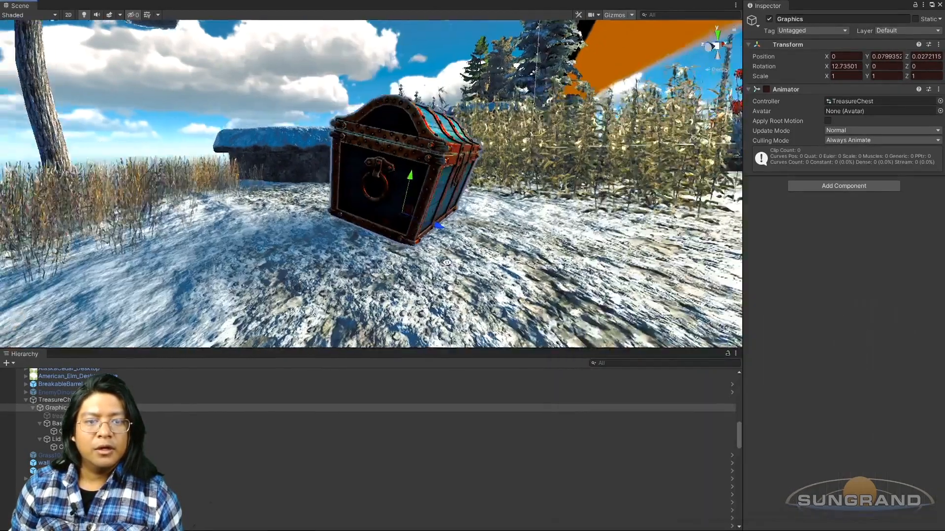
left_click_drag(447, 263, 393, 269, "alt")
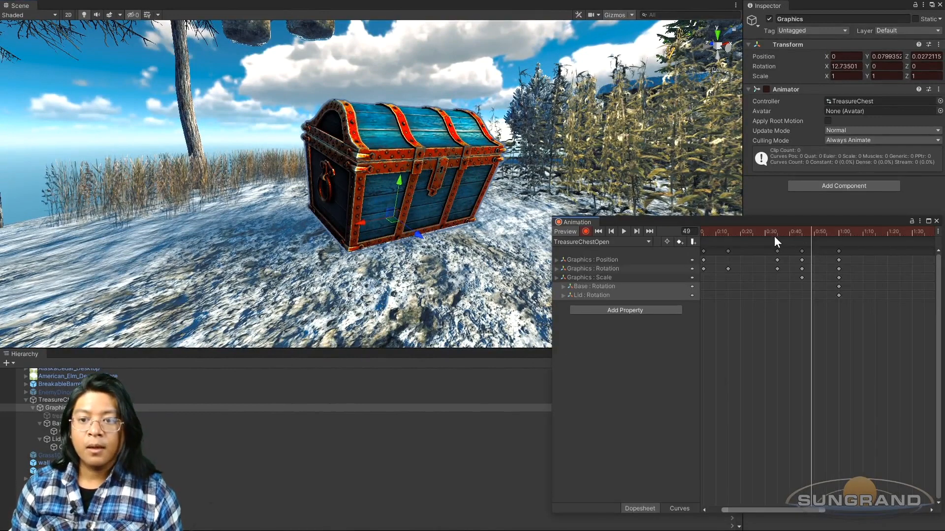
Step: At frame 55, key Graphics with position Y 0.055, Z -0.004 and a slight backward tilt of rotation X -4.302
left_click_drag(774, 235, 827, 261)
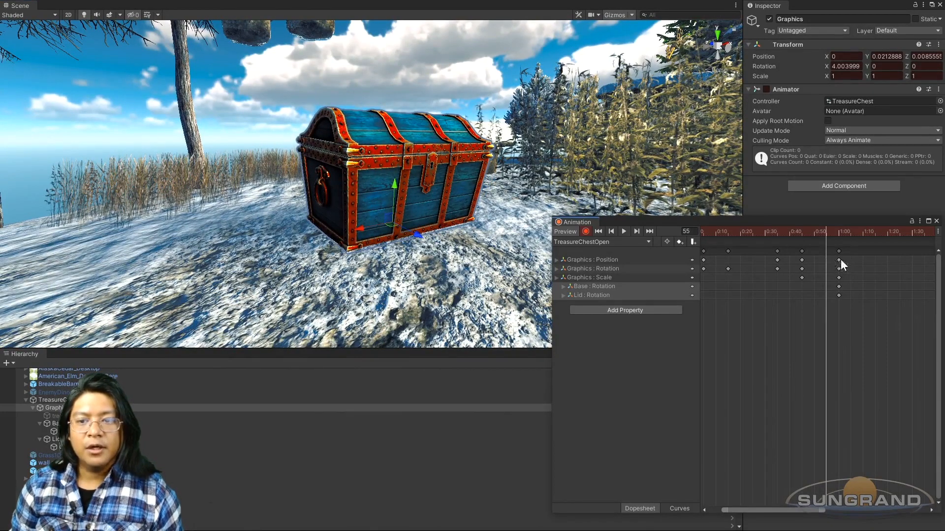
left_click_drag(841, 280, 814, 240)
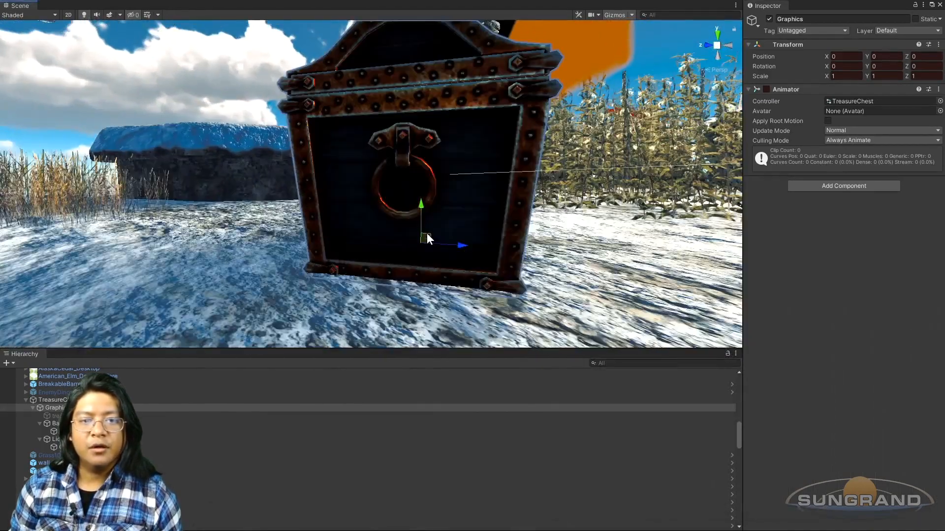
key("e")
left_click_drag(447, 217, 311, 253)
key("w")
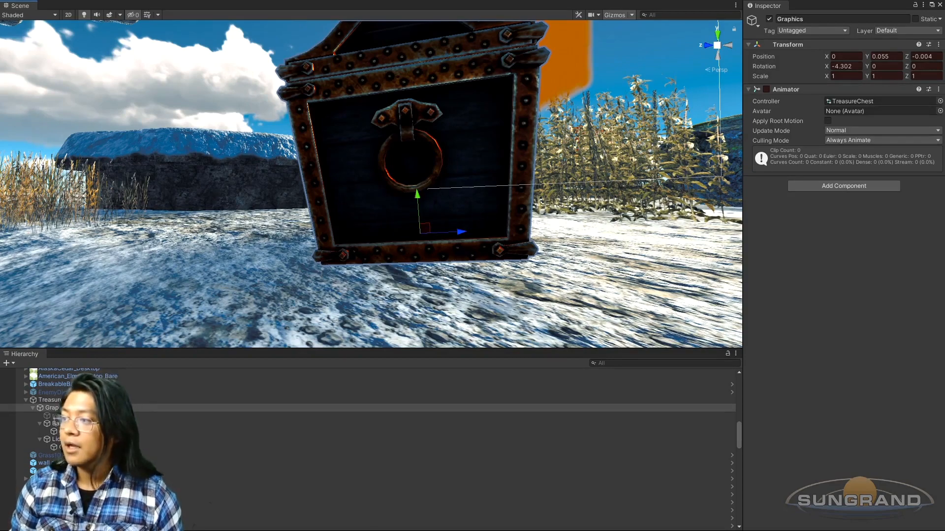
key("x")
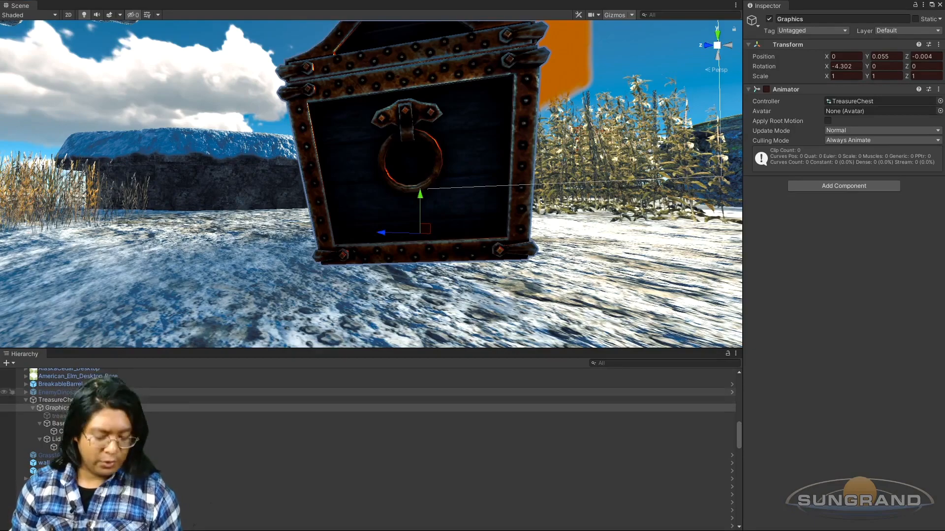
key("ctrl+6")
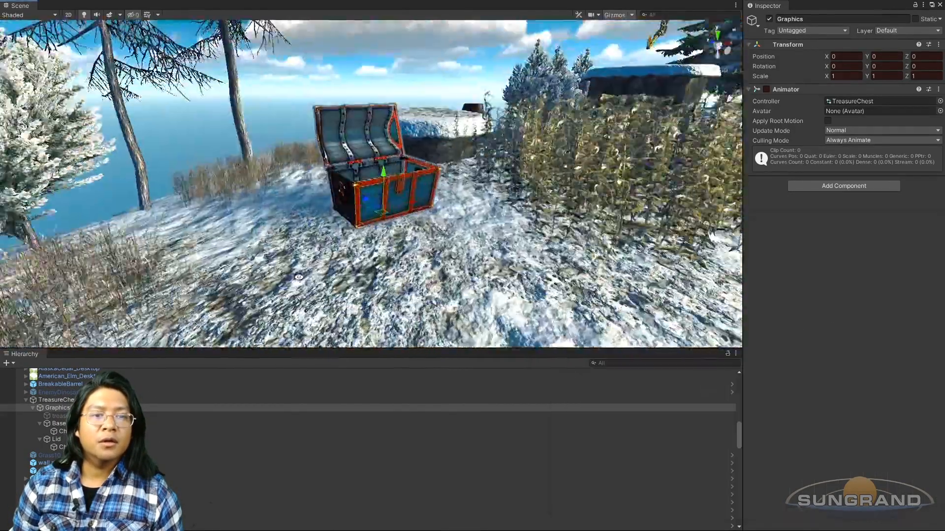
Step: Play back the TreasureChestOpen animation and examine the shake and lid opening from several angles
scroll(411, 219, "up", 2)
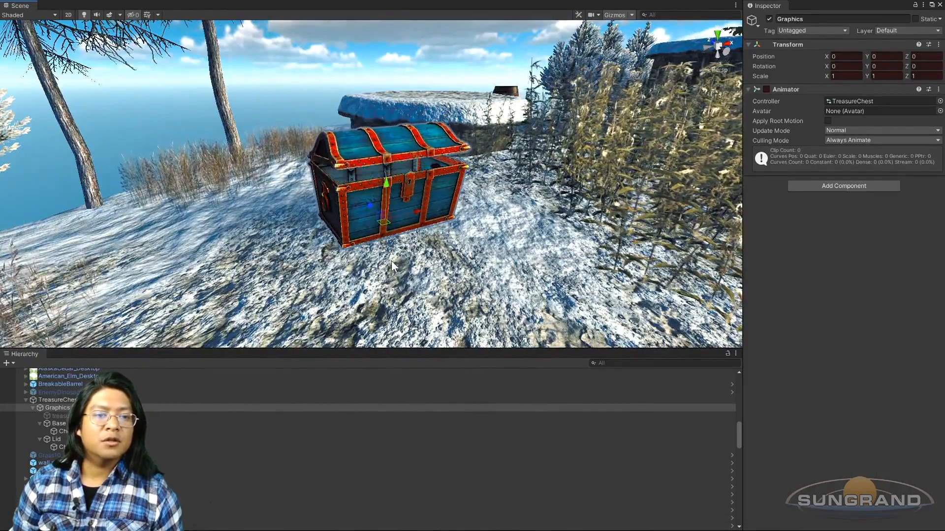
left_click_drag(426, 252, 370, 258, "alt")
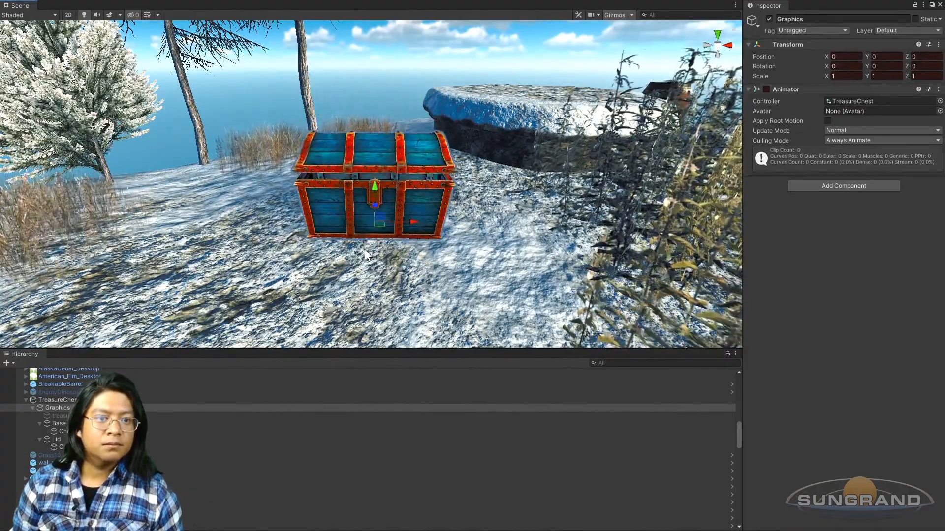
left_click_drag(458, 216, 424, 224, "alt")
scroll(365, 248, "down", 7)
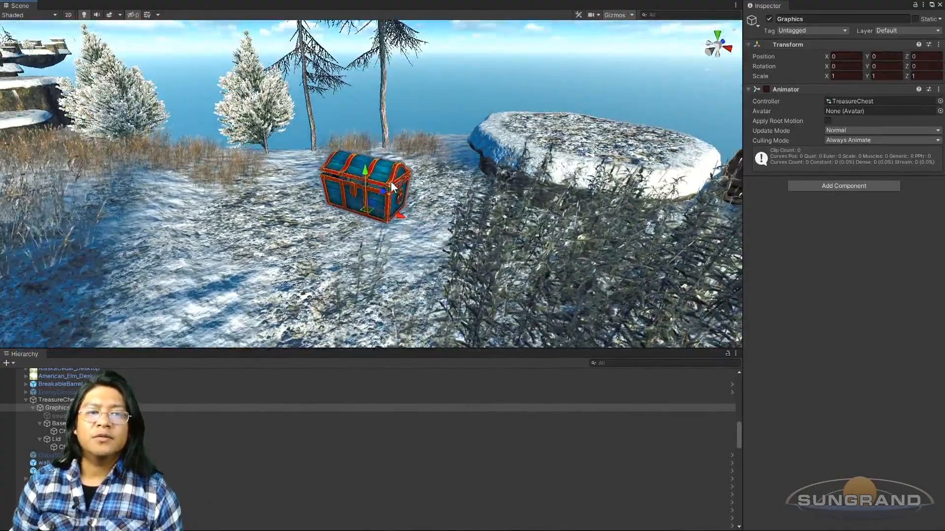
left_click_drag(356, 200, 309, 238, "alt")
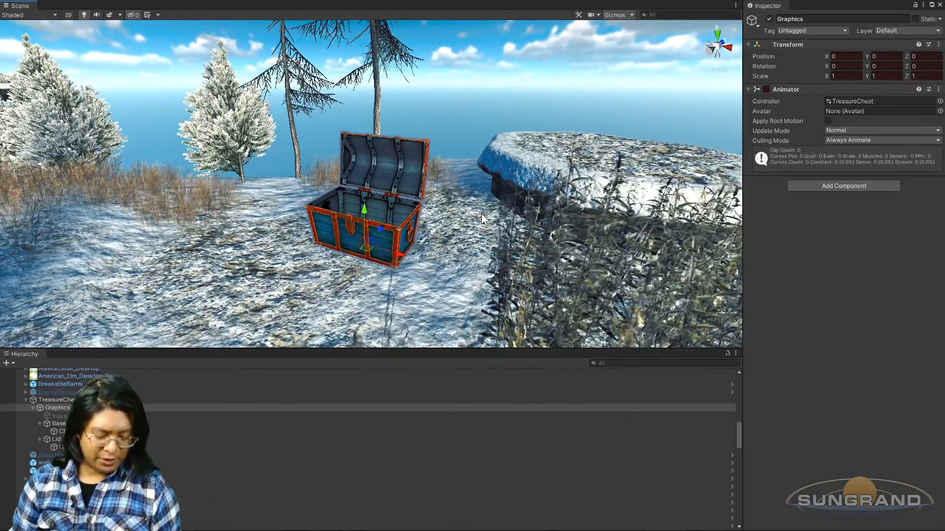
key("ctrl+6")
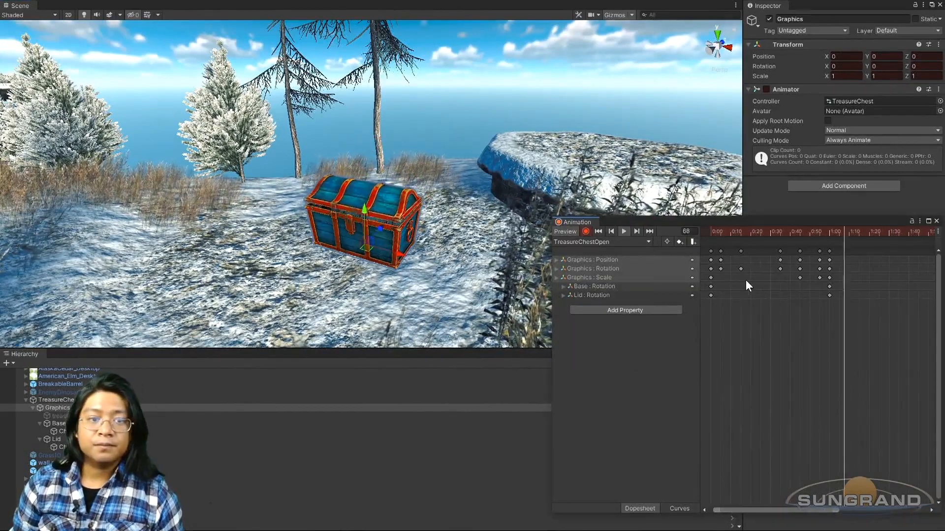
scroll(724, 282, "down", 5)
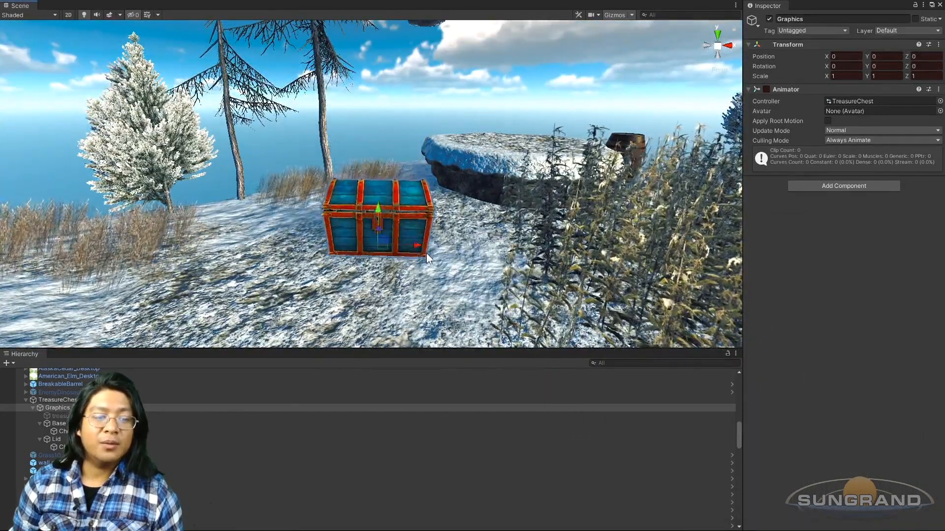
key("ctrl+6")
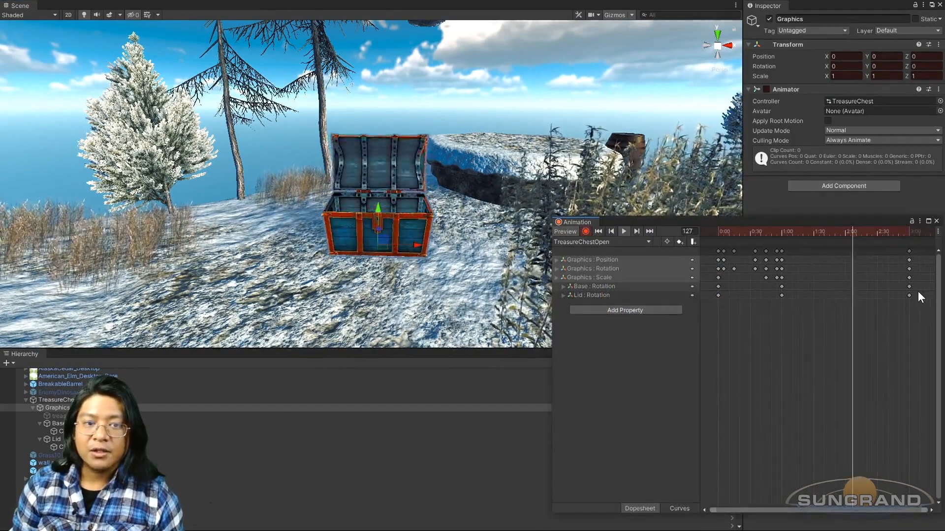
Step: Move the final keyframes of all tracks to 2:00 and play back the shortened lid opening
left_click_drag(923, 300, 838, 262)
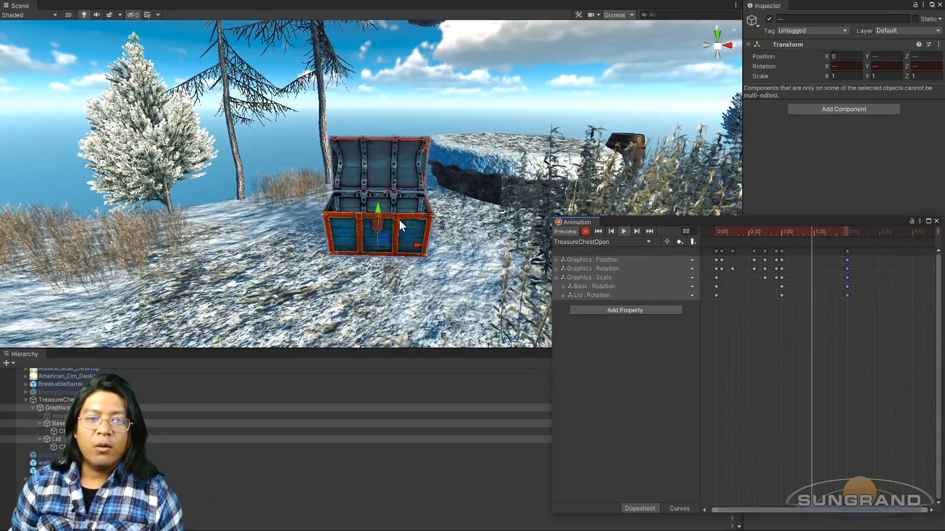
left_click_drag(437, 233, 334, 200, "alt")
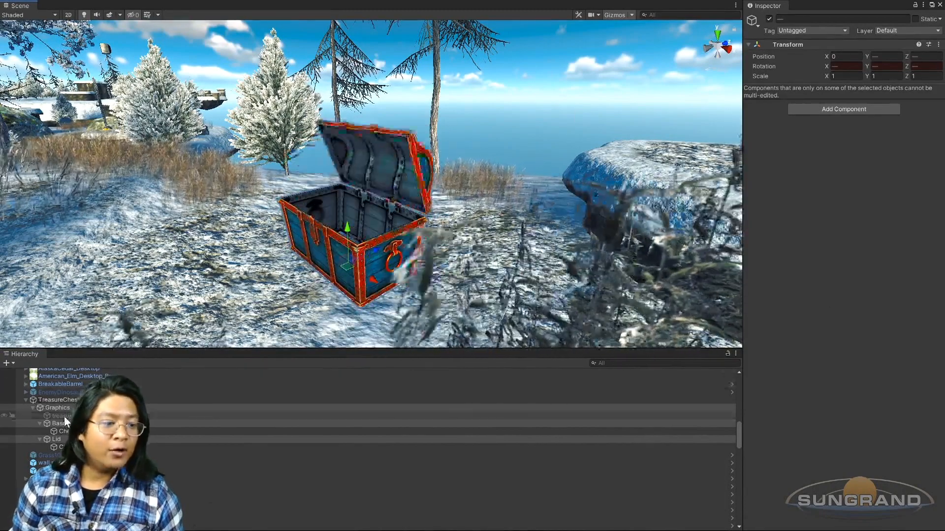
key("ctrl+6")
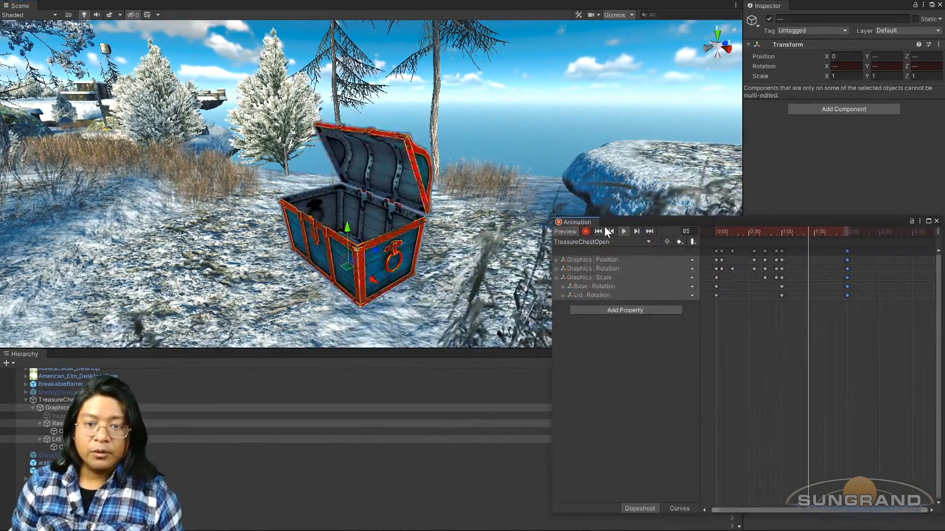
left_click(624, 232)
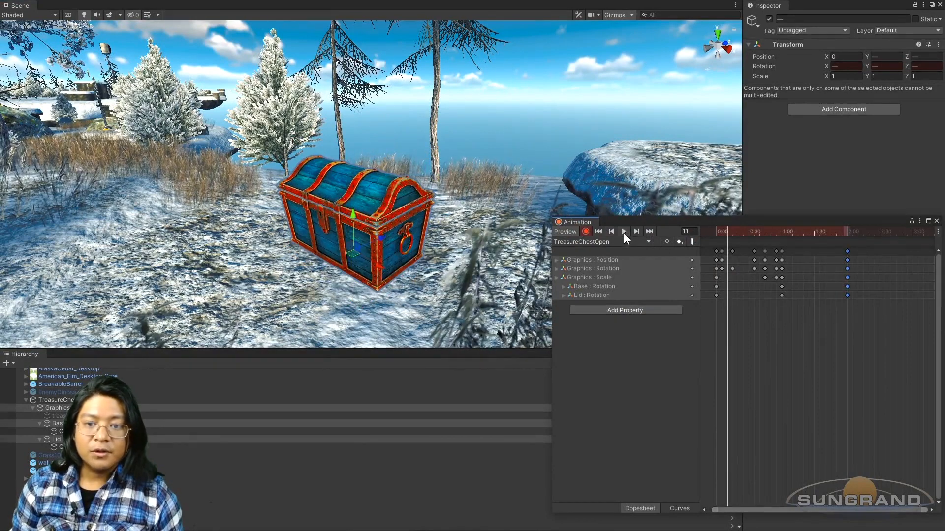
Step: Scrub around the 1:00 keyframes and place the playhead on the Graphics keyframe at frame 55
left_click(783, 231)
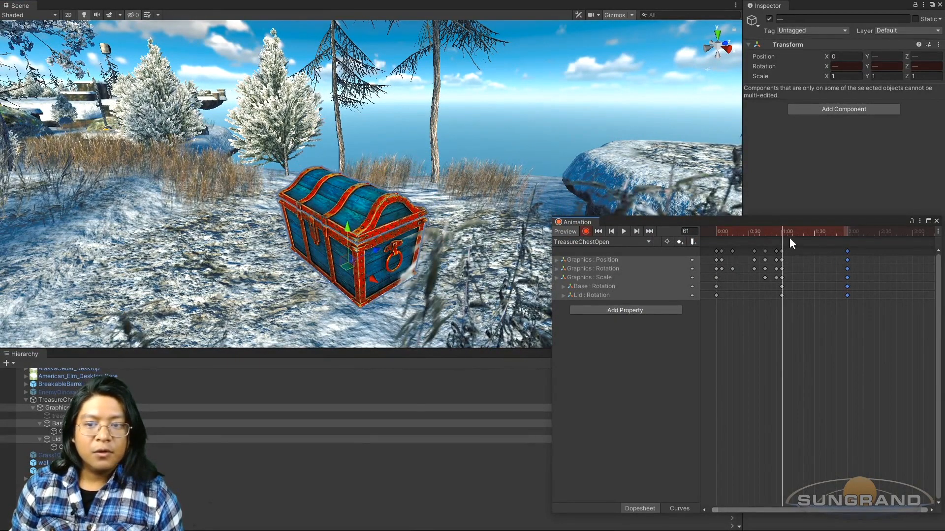
mouse_move(776, 234)
left_mouse_down()
mouse_move(757, 234)
mouse_move(772, 237)
left_mouse_up()
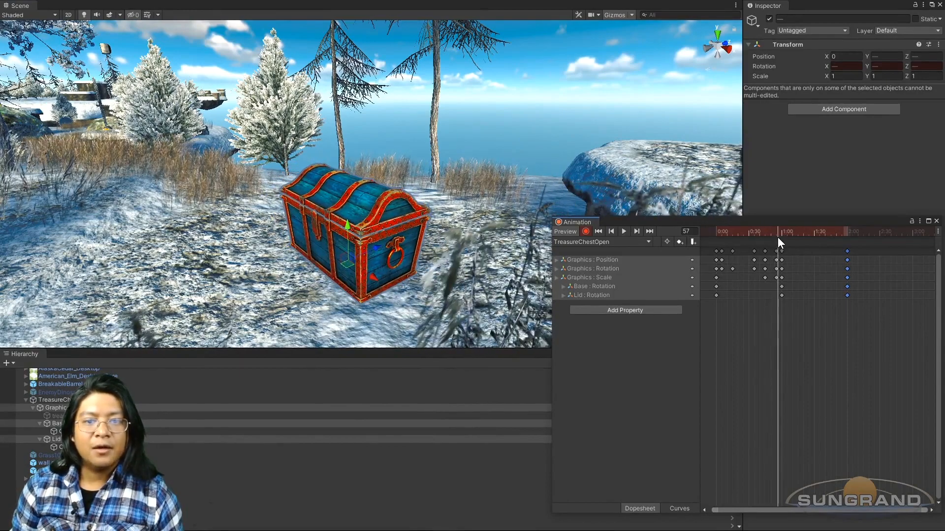
mouse_move(778, 237)
left_mouse_down()
mouse_move(754, 248)
mouse_move(777, 253)
left_mouse_up()
scroll(381, 298, "up", 2)
scroll(756, 270, "up", 1)
scroll(763, 268, "up", 1)
left_click(612, 230)
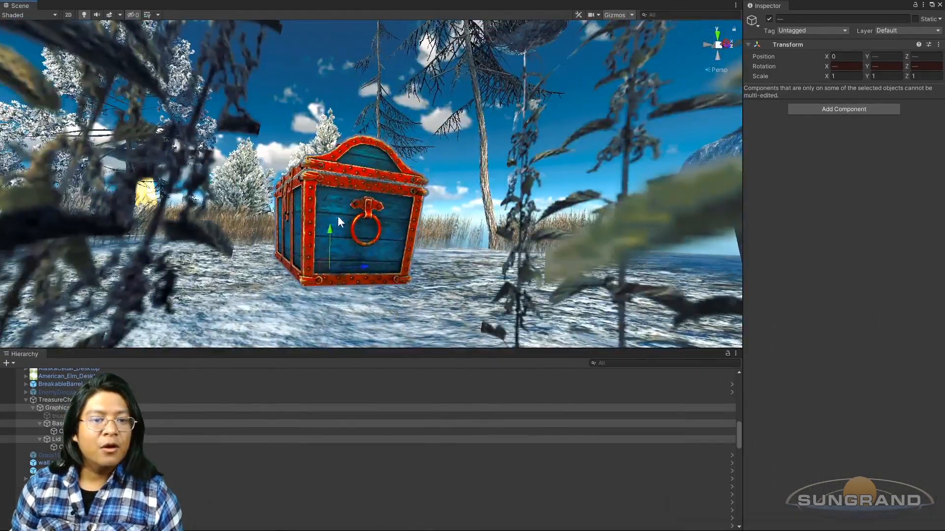
Step: Select only the Lid and key it slightly open at frame 55 with rotation X -7.317
right_click_drag(338, 215, 357, 259)
left_click_drag(357, 259, 326, 278, "alt")
key("e")
left_click_drag(275, 264, 317, 231)
key("w")
left_click_drag(259, 202, 355, 270, "alt")
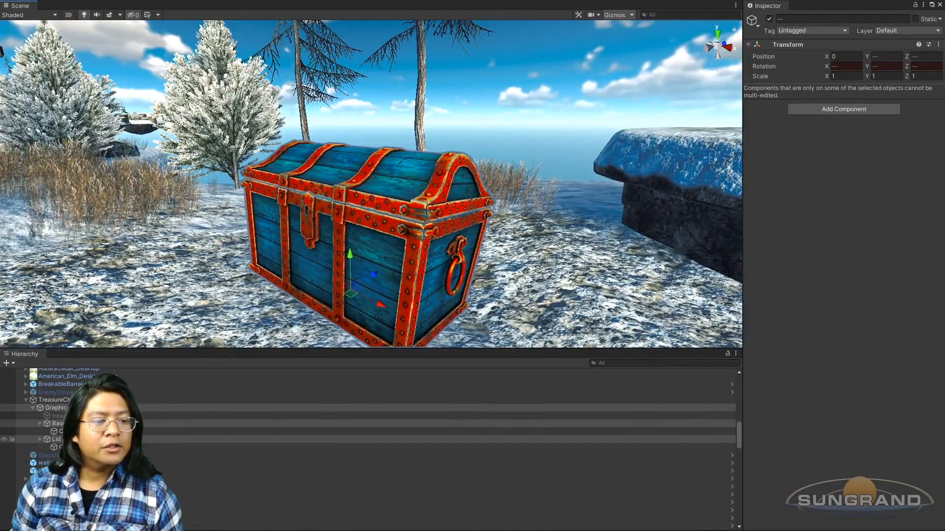
left_click(69, 439)
left_click_drag(414, 256, 209, 418, "alt")
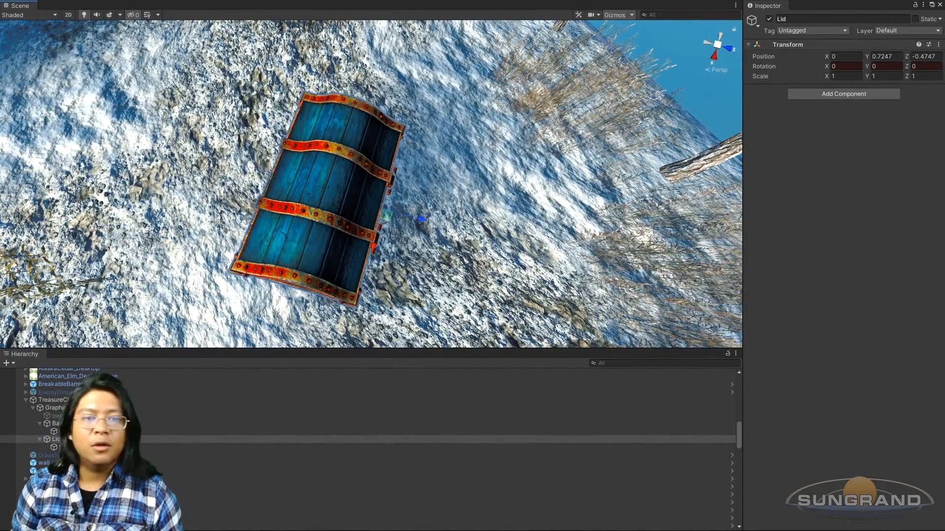
left_click_drag(337, 207, 392, 65, "alt")
key("e")
left_click_drag(360, 178, 373, 174)
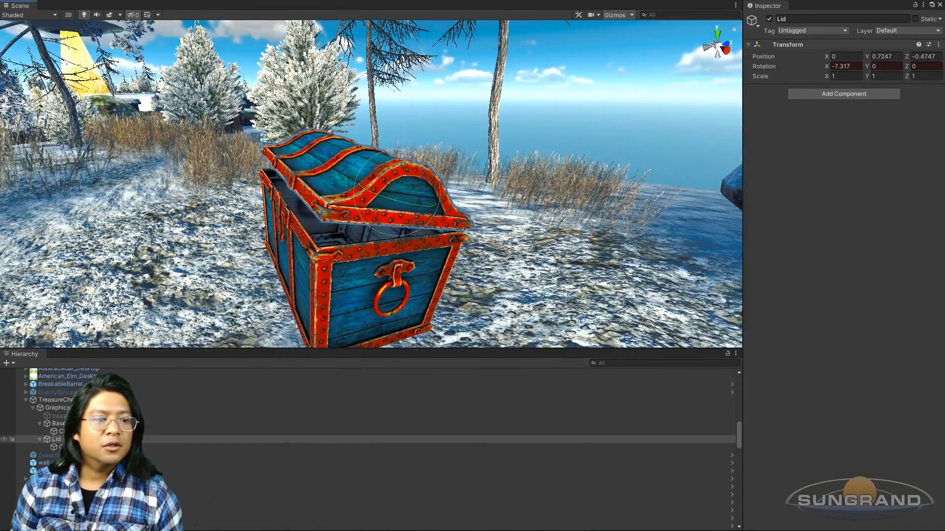
Step: Check the Lid's pose at the 1:00 keyframe and scrub the opening motion forward to frame 75
key("ctrl+6")
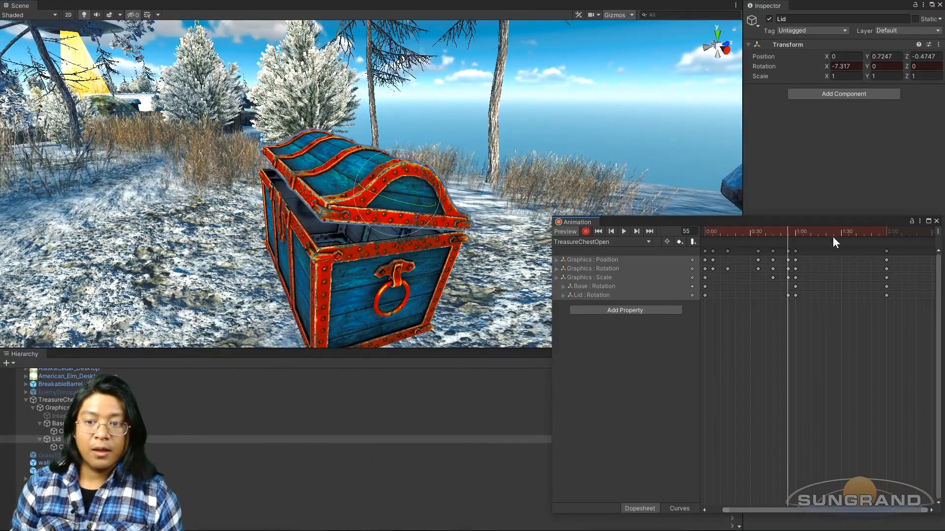
left_click(636, 231)
left_click_drag(319, 256, 350, 196, "alt")
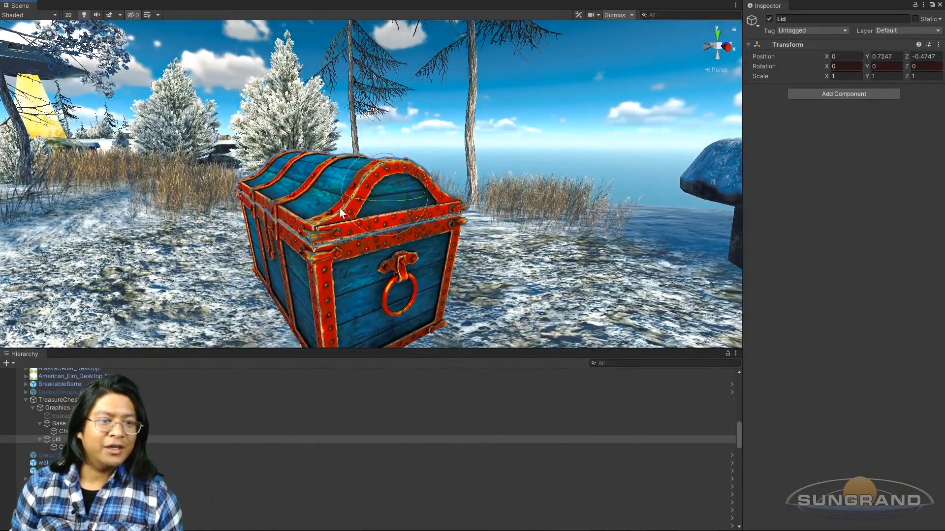
key("ctrl+6")
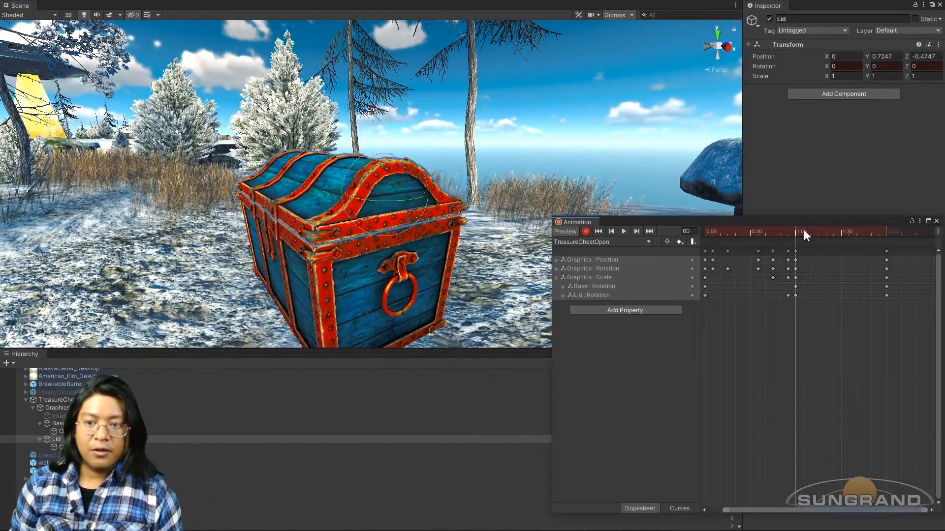
mouse_move(810, 232)
left_mouse_down()
mouse_move(799, 234)
mouse_move(818, 241)
left_mouse_up()
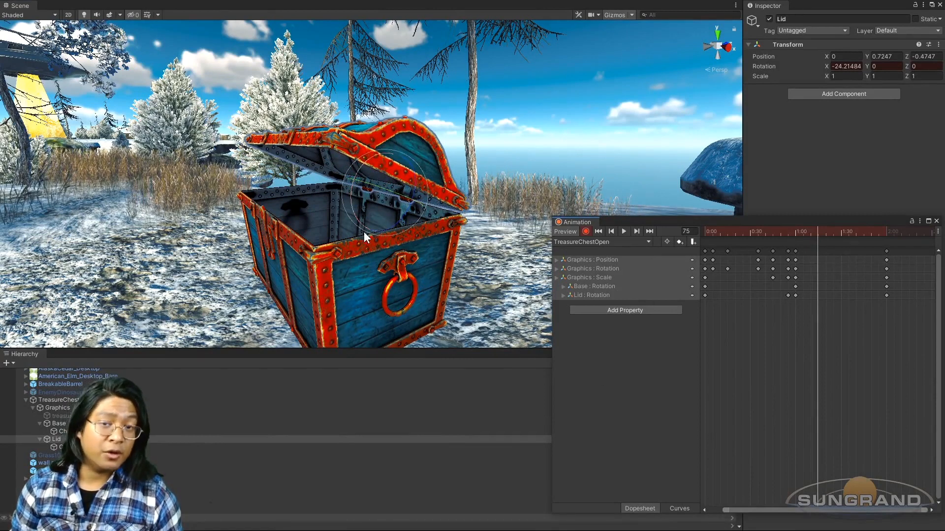
Step: Examine the animation curves around 1:15 up close, and return to the dopesheet with the whole clip in view
left_click(681, 508)
scroll(806, 297, "up", 20)
scroll(822, 297, "up", 8)
scroll(816, 304, "up", 6)
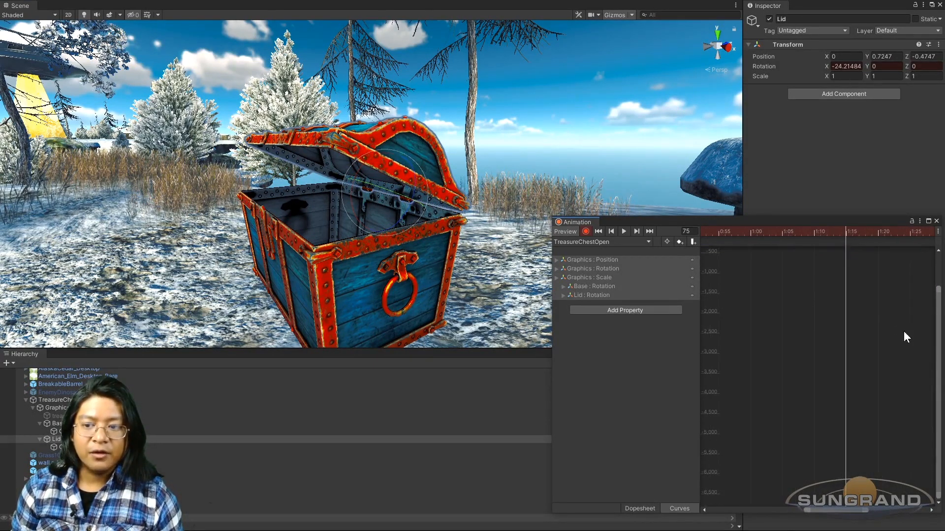
left_click_drag(939, 338, 939, 302)
scroll(831, 309, "up", 6)
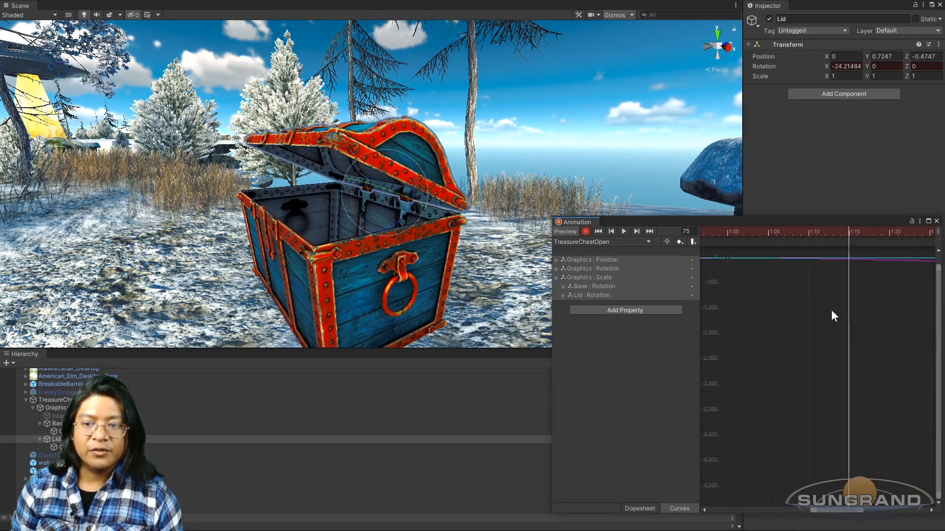
left_click_drag(937, 298, 938, 278)
scroll(776, 280, "up", 1)
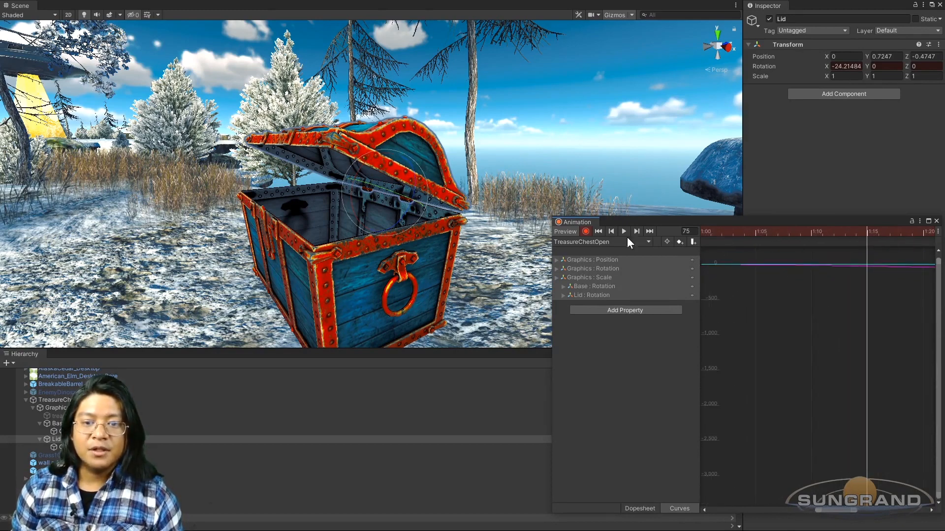
left_click(638, 508)
scroll(743, 342, "down", 8)
scroll(732, 361, "down", 7)
left_click_drag(786, 509, 722, 510)
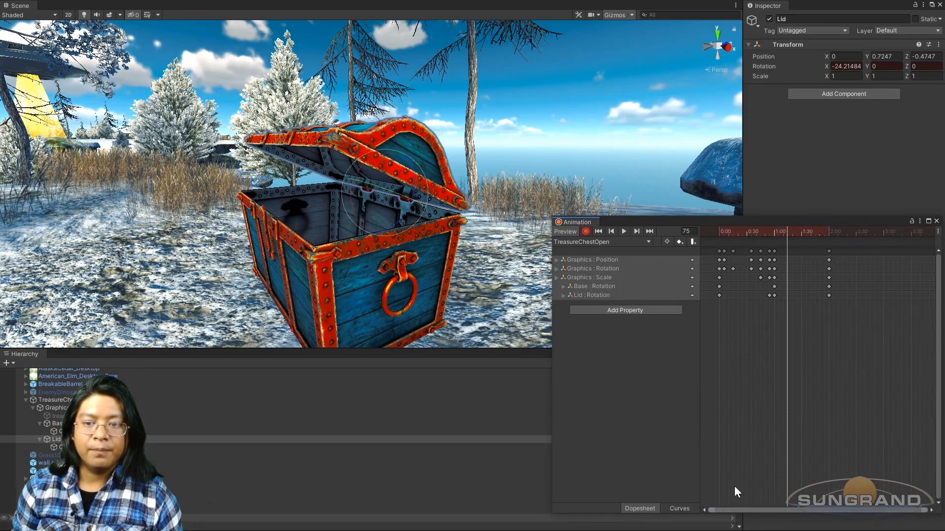
Step: Scrub the opening motion and key the Lid only partly open at frame 90 with rotation X -15.379
left_click_drag(762, 227, 801, 246)
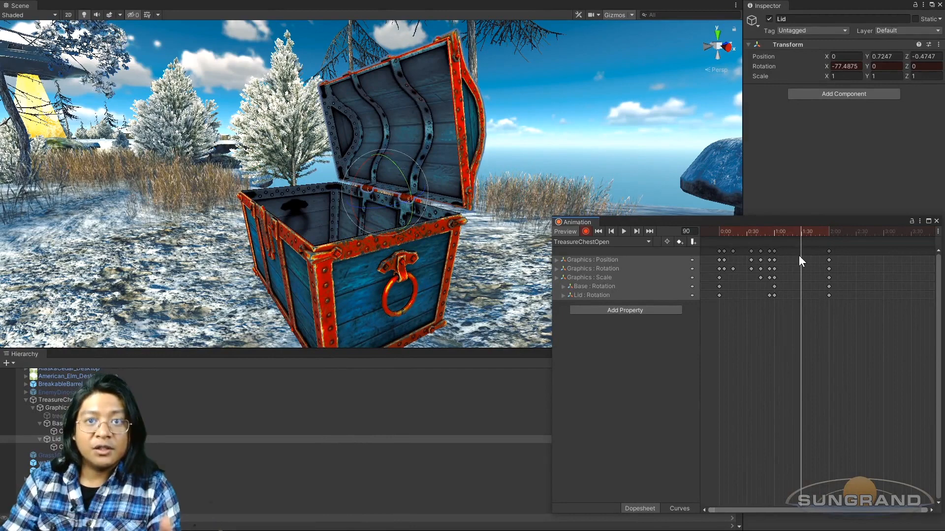
left_click_drag(777, 233, 802, 235)
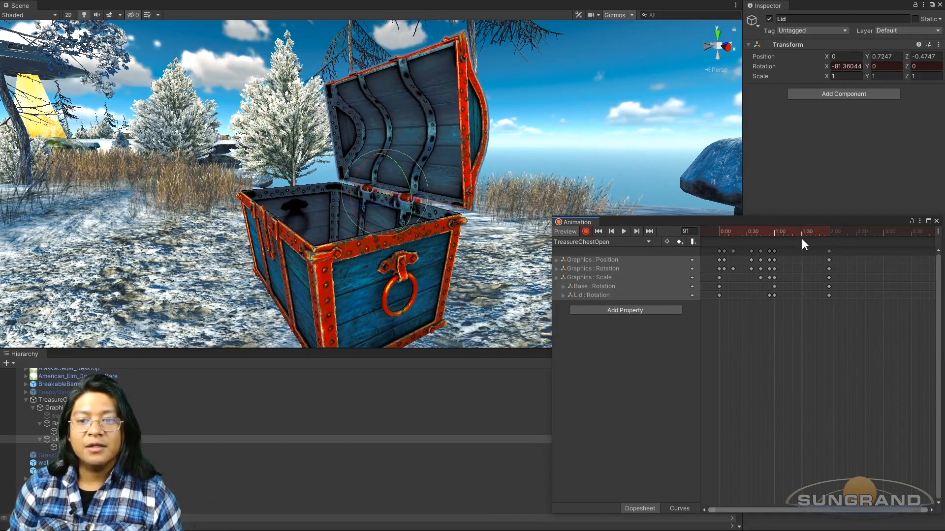
scroll(793, 246, "up", 2)
scroll(789, 243, "up", 5)
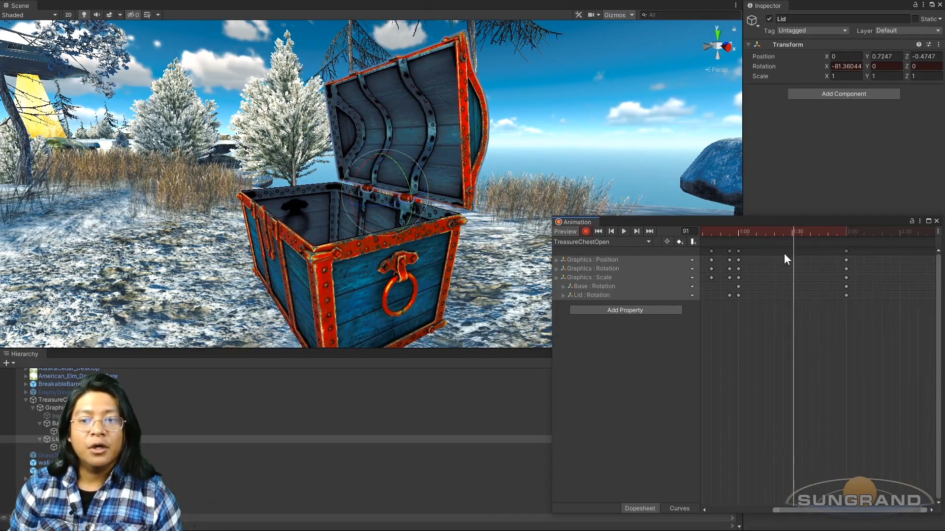
scroll(794, 246, "up", 2)
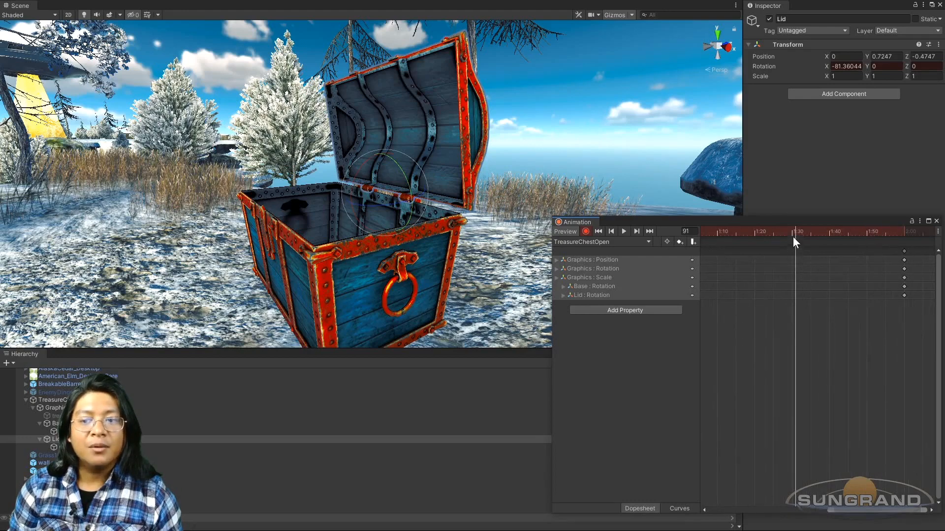
left_click(793, 233)
left_click_drag(367, 191, 326, 247, "alt")
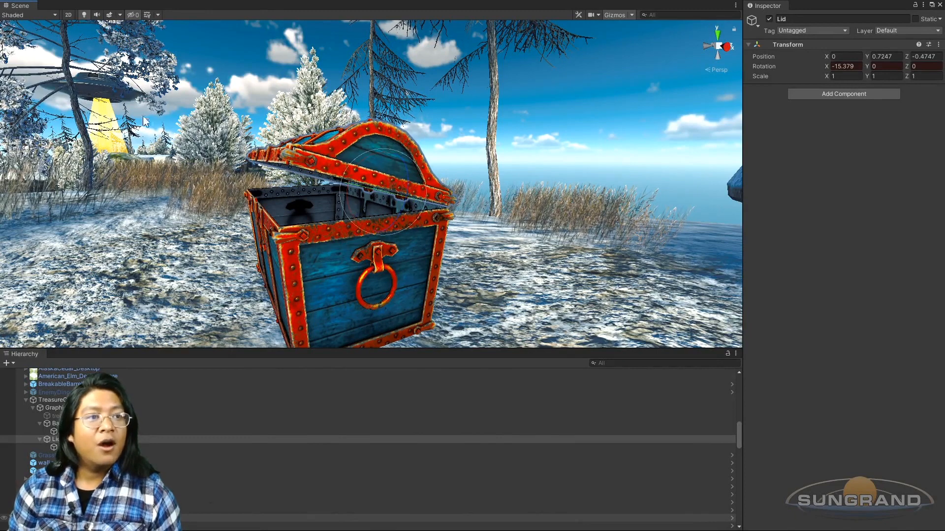
Step: Play back the animation and examine the delayed lid opening from farther away and from the chest's front
key("ctrl+6")
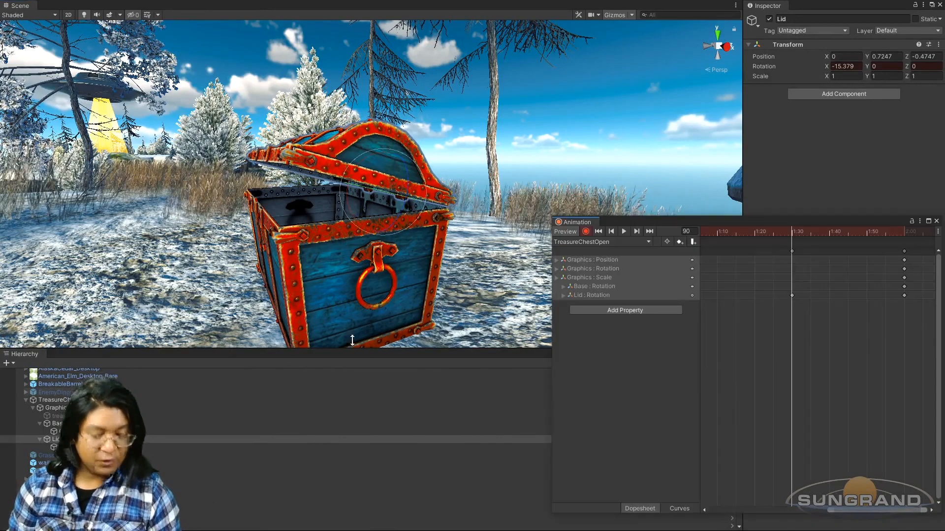
left_click(624, 231)
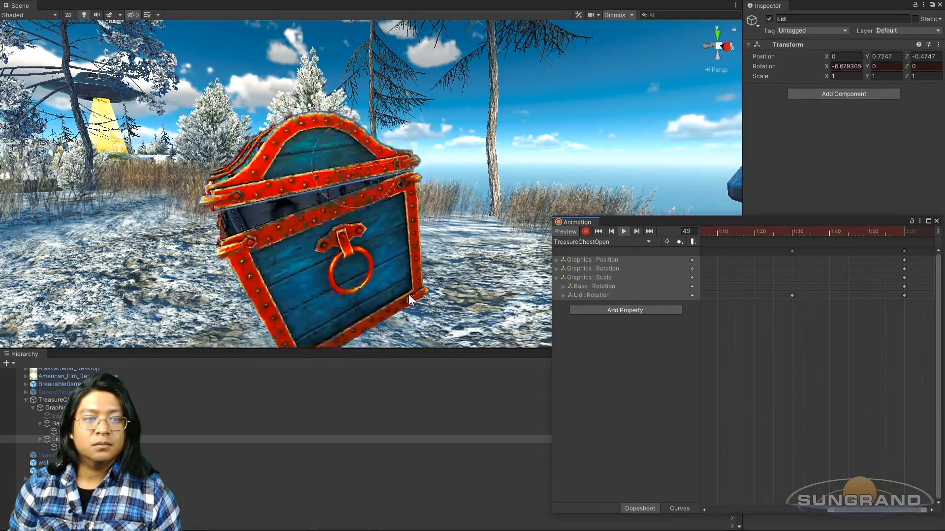
scroll(409, 295, "down", 5)
left_click_drag(408, 295, 473, 294, "alt")
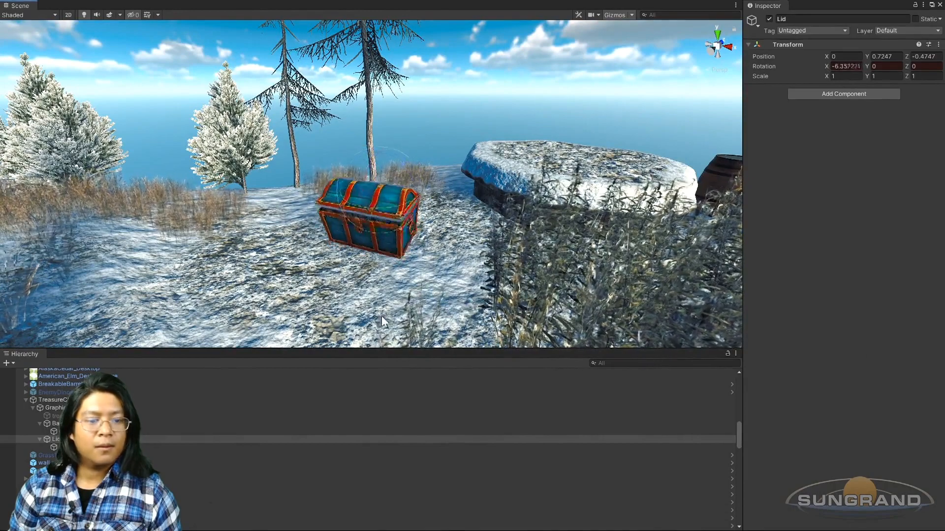
key("ctrl+6")
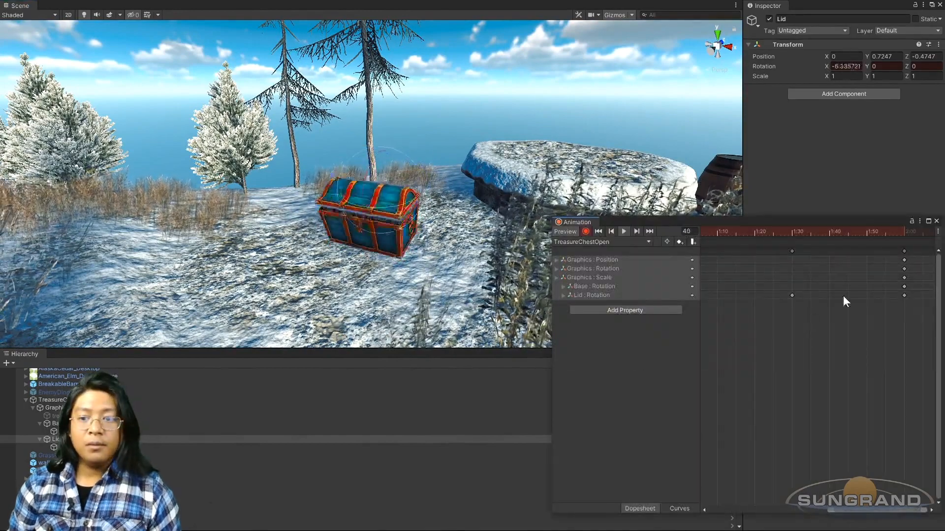
scroll(365, 237, "up", 5)
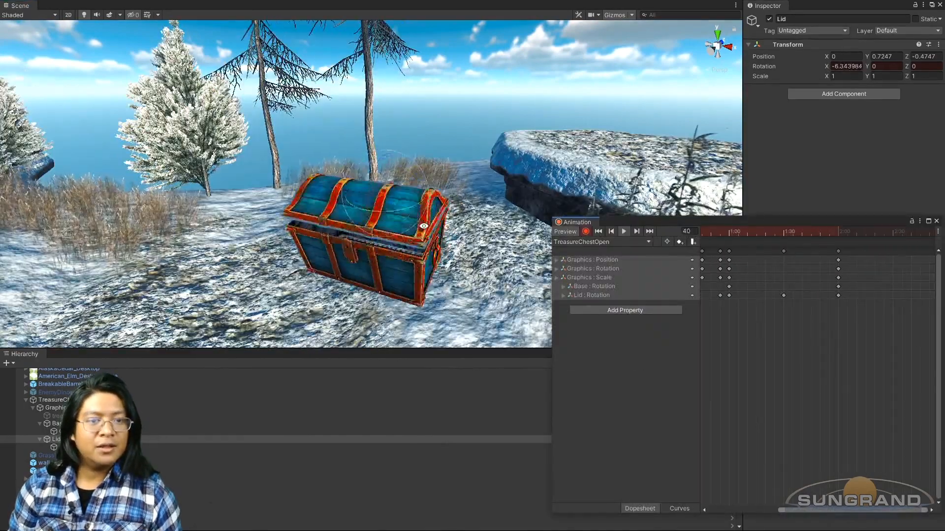
middle_click_drag(425, 223, 401, 252)
key("ctrl+6")
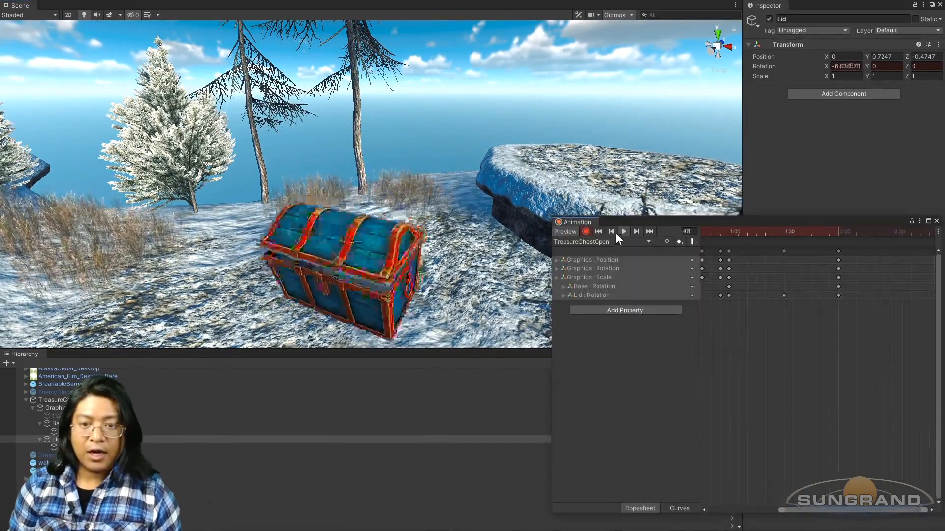
left_click(623, 232)
Step: Move the final keyframes of all tracks to frame 105 and play back the faster opening
mouse_move(860, 318)
left_mouse_down()
mouse_move(834, 247)
mouse_move(810, 252)
left_mouse_up()
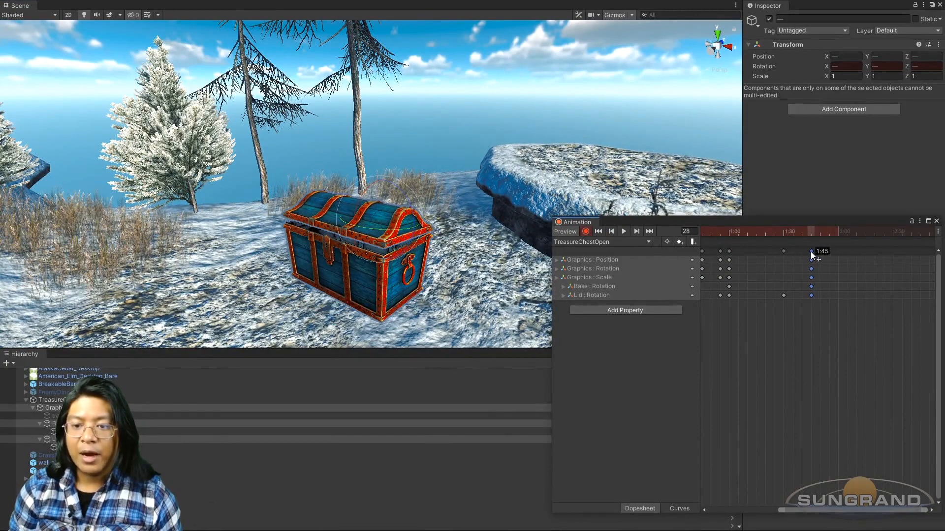
left_click(623, 232)
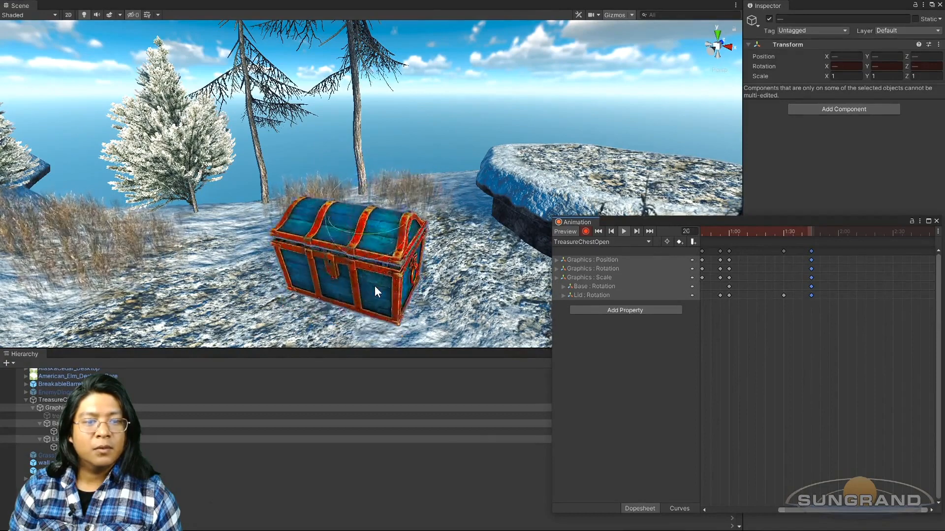
left_click(624, 231)
Step: Copy the Lid's closed rotation keyframe from 0:00 and paste it at frame 50, just before the rattle
scroll(789, 420, "down", 1)
left_click_drag(798, 510, 720, 511)
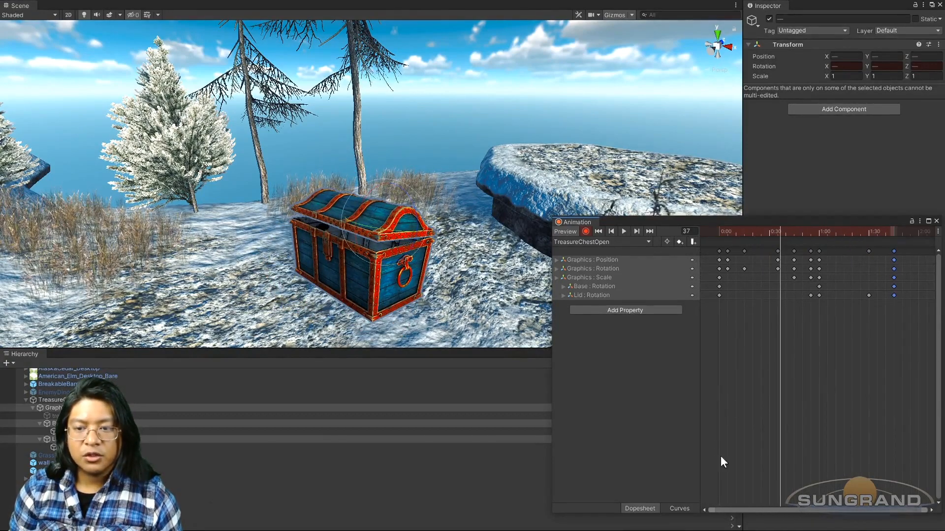
left_click_drag(722, 230, 809, 241)
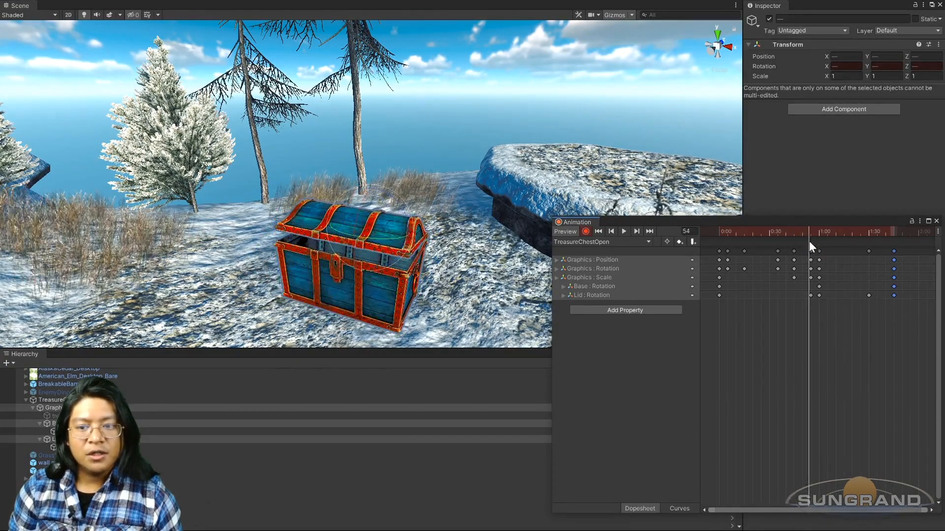
scroll(810, 297, "up", 1)
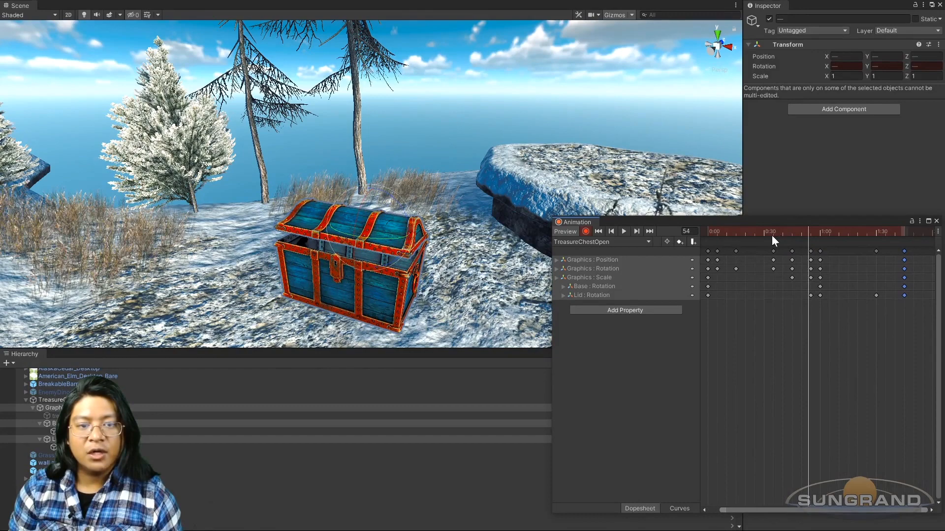
left_click(707, 295)
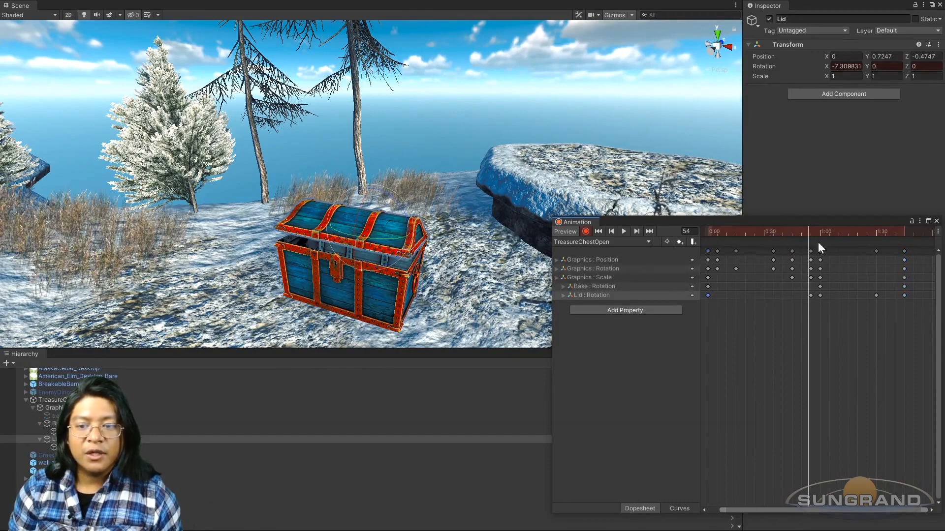
mouse_move(790, 235)
left_mouse_down()
mouse_move(816, 232)
mouse_move(791, 237)
left_mouse_up()
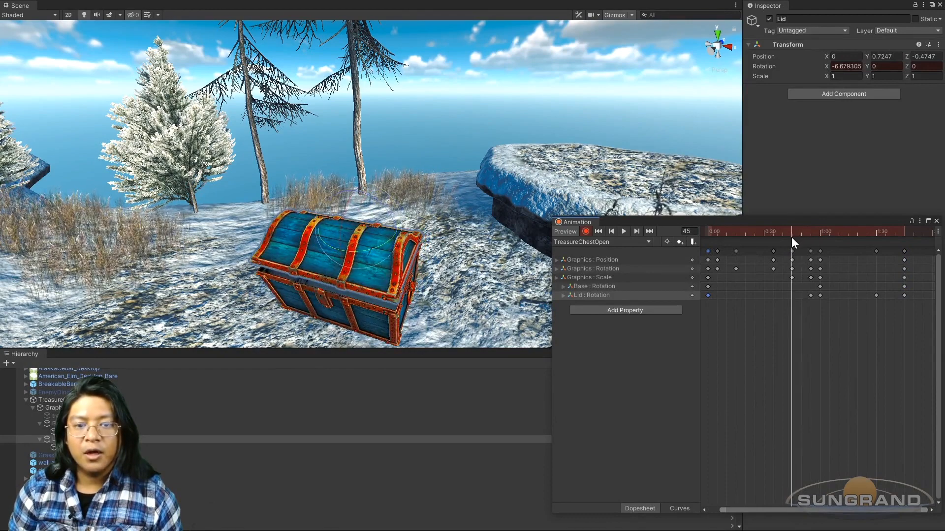
left_click(801, 232)
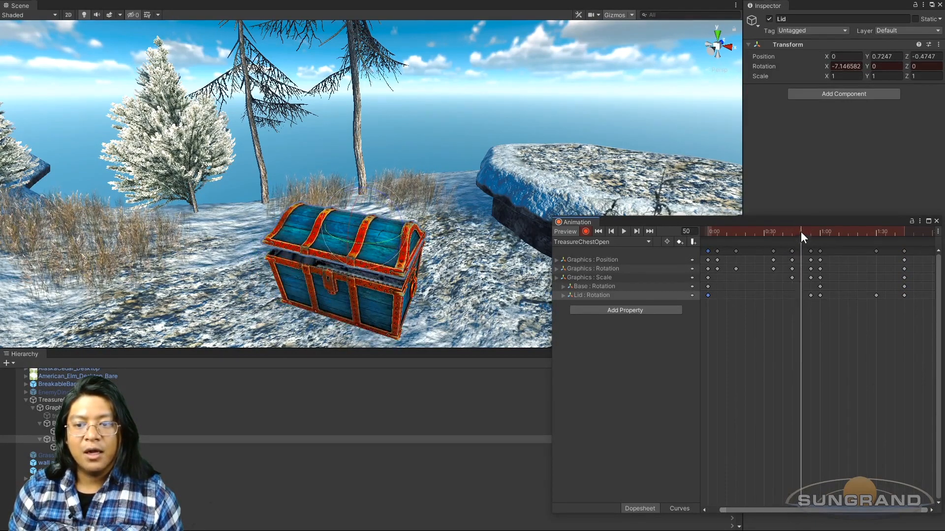
key("ctrl+v")
mouse_move(786, 238)
left_mouse_down()
mouse_move(769, 232)
mouse_move(797, 234)
left_mouse_up()
Step: View the chest from its side, then scrub and play back the animation to check the lid rattle and opening
left_click_drag(511, 274, 308, 267, "alt")
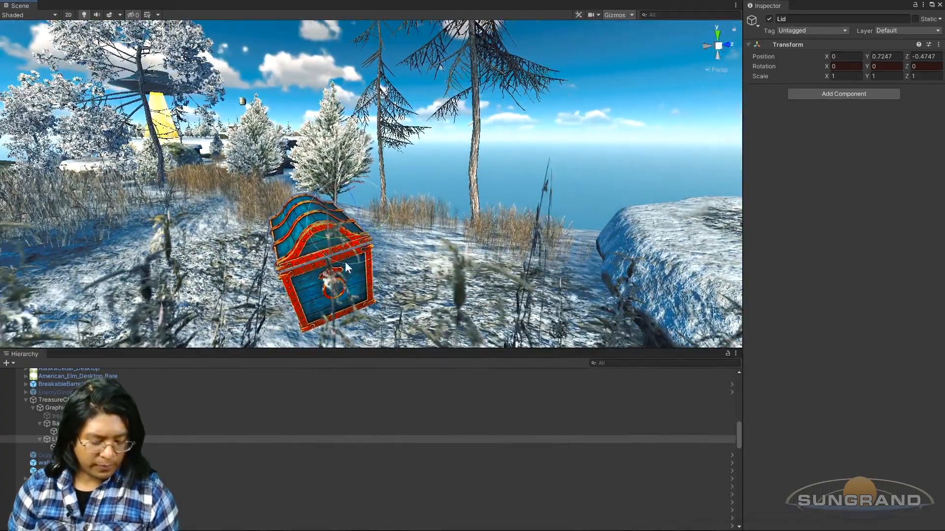
key("ctrl+6")
left_click_drag(796, 235, 909, 222)
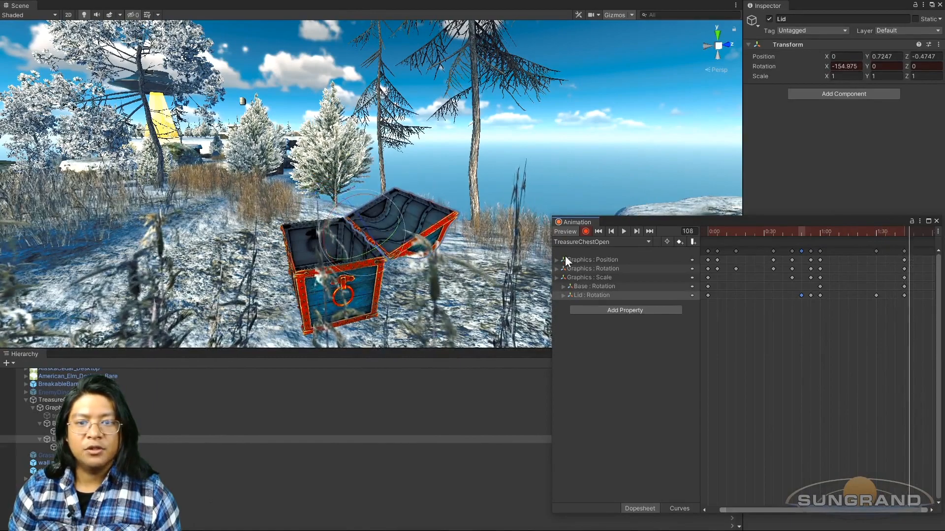
left_click(624, 231)
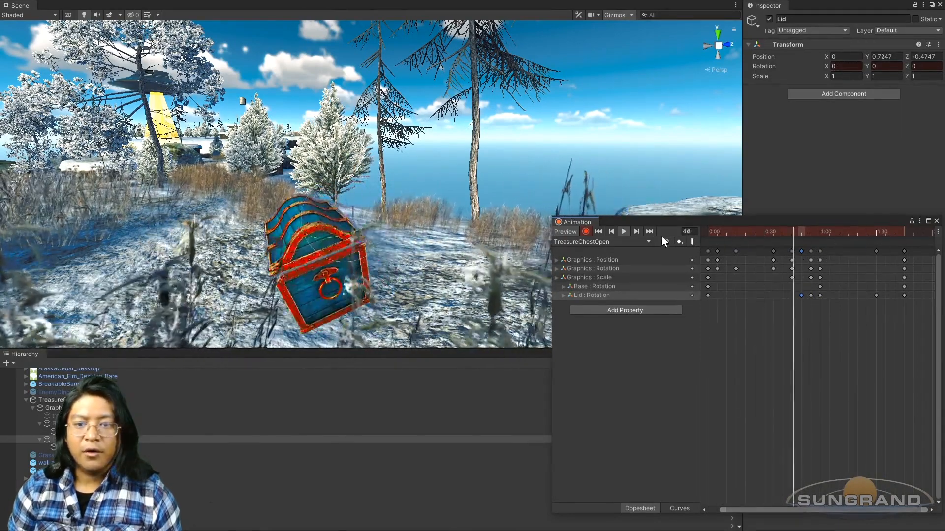
left_click(622, 231)
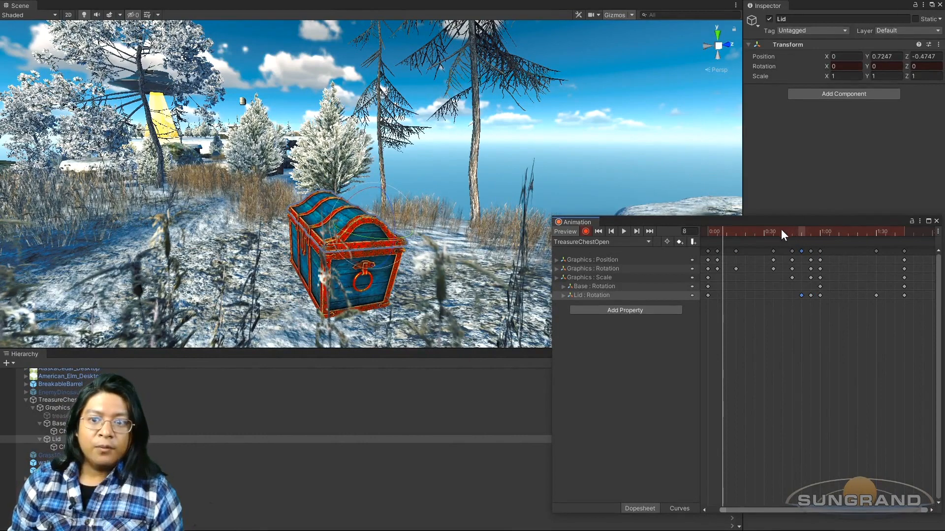
Step: Copy the Lid's fully open rotation keyframe from frame 105 and paste it at frame 100
left_click_drag(781, 230, 904, 229)
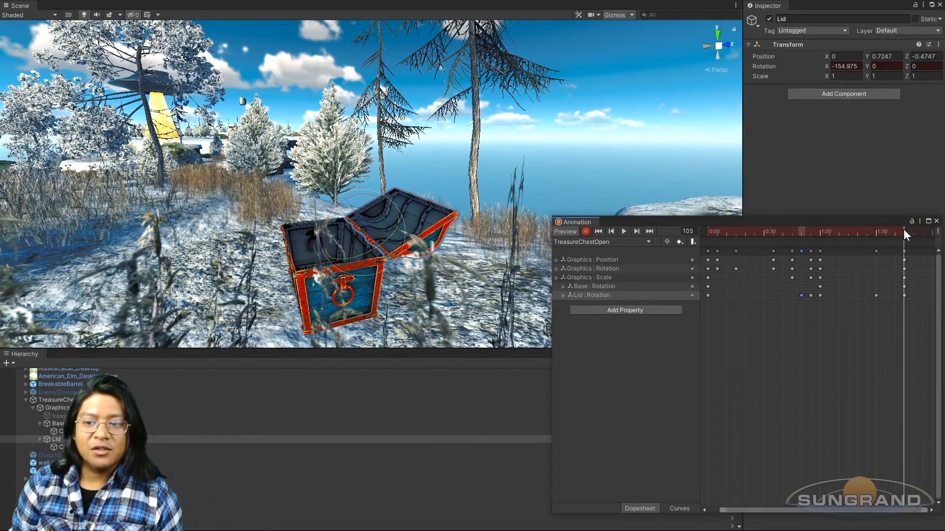
left_click_drag(904, 230, 878, 235)
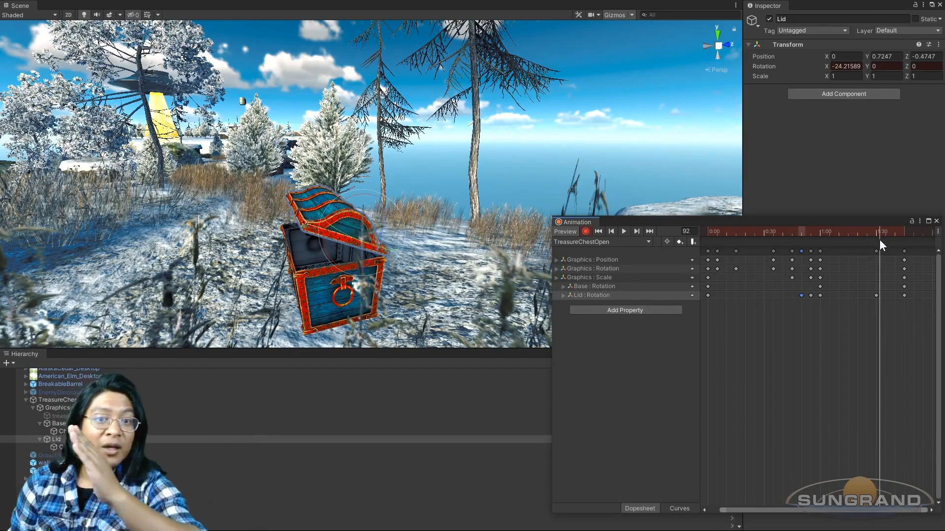
mouse_move(880, 240)
left_mouse_down()
mouse_move(903, 240)
mouse_move(891, 233)
left_mouse_up()
scroll(362, 252, "up", 6)
left_click_drag(363, 255, 376, 272, "alt")
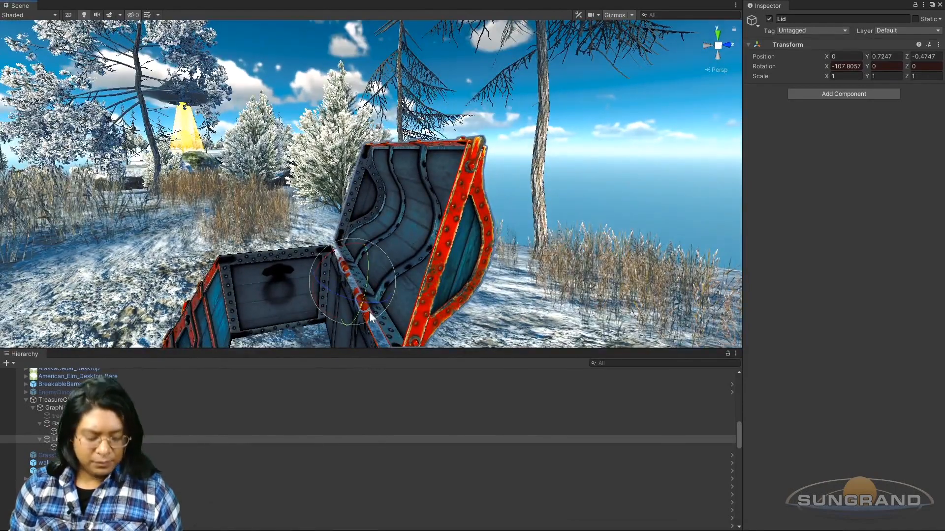
key("ctrl+6")
scroll(905, 276, "up", 5)
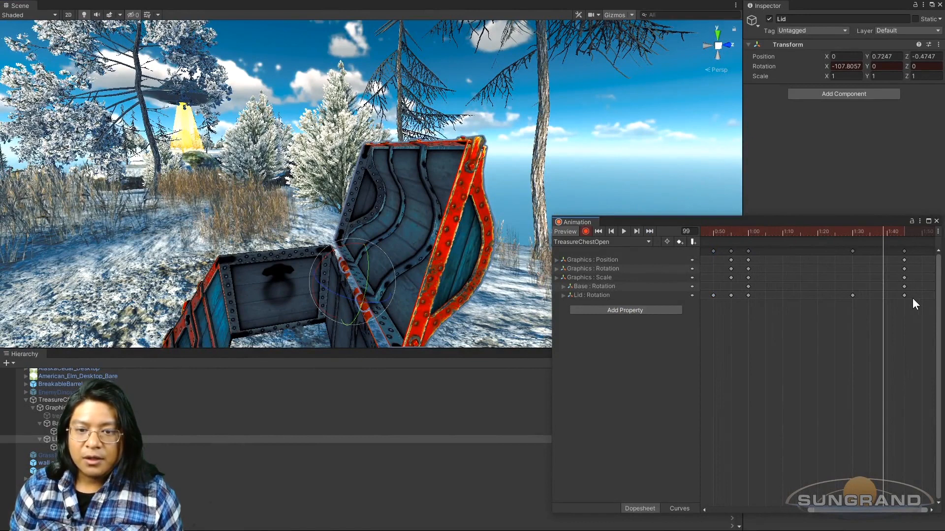
left_click(904, 296)
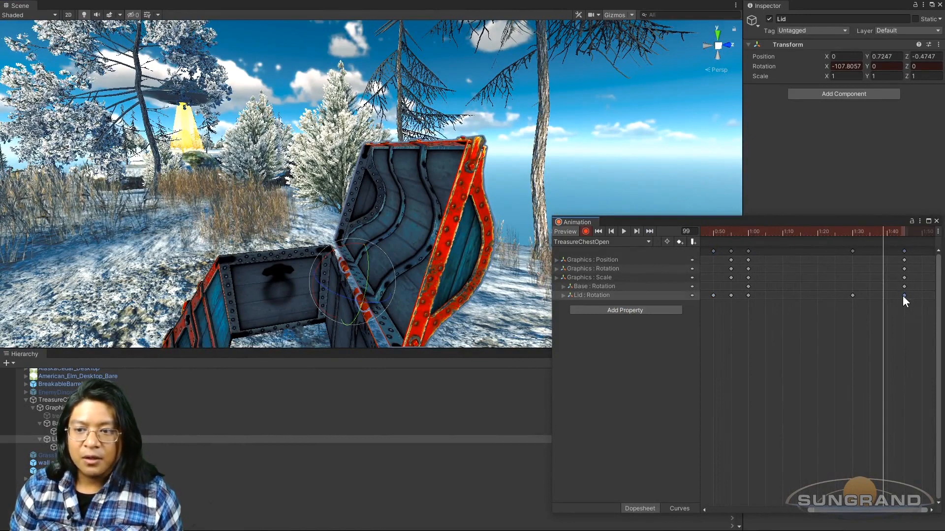
left_click(887, 232)
key("ctrl+v")
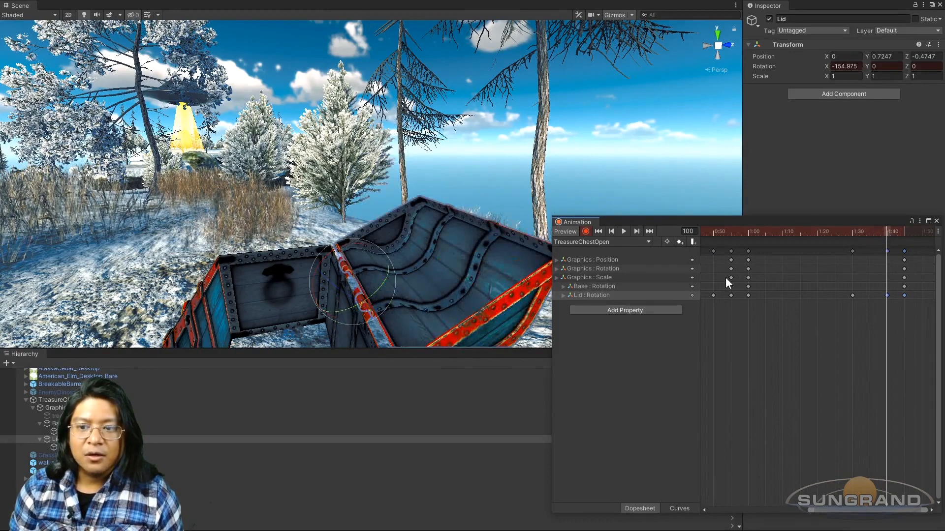
Step: Add a lid bounce by rotating the Lid to about -132° on X at frame 102 and about -163° at frame 104
left_click_drag(854, 233, 894, 253)
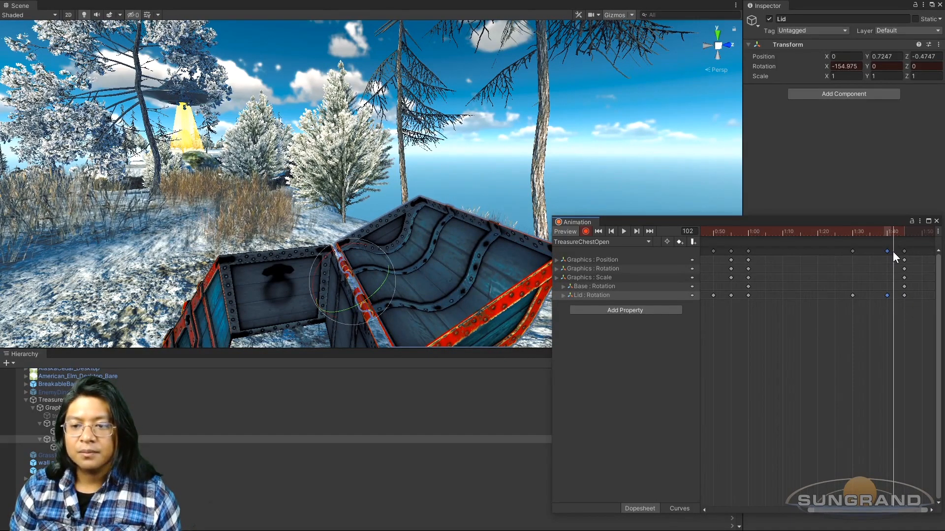
middle_click_drag(326, 303, 327, 250)
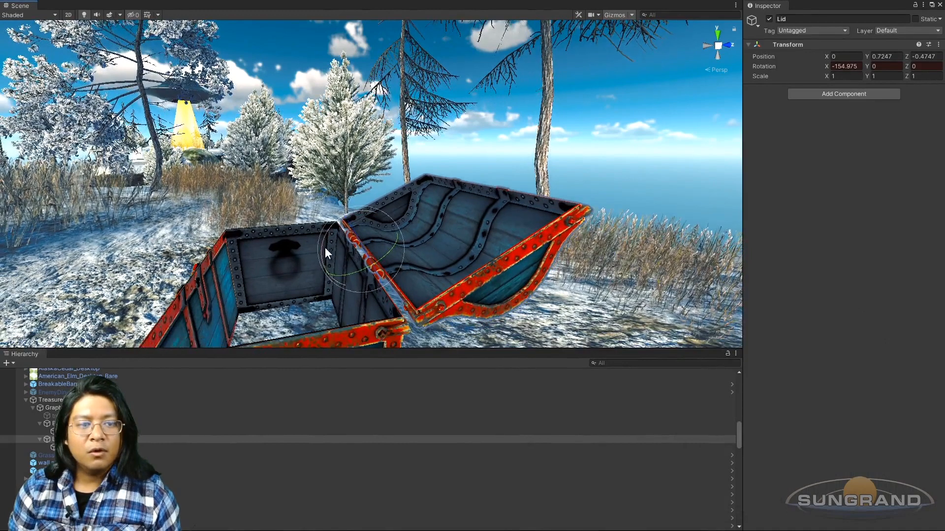
left_click_drag(324, 241, 295, 264)
key("ctrl+6")
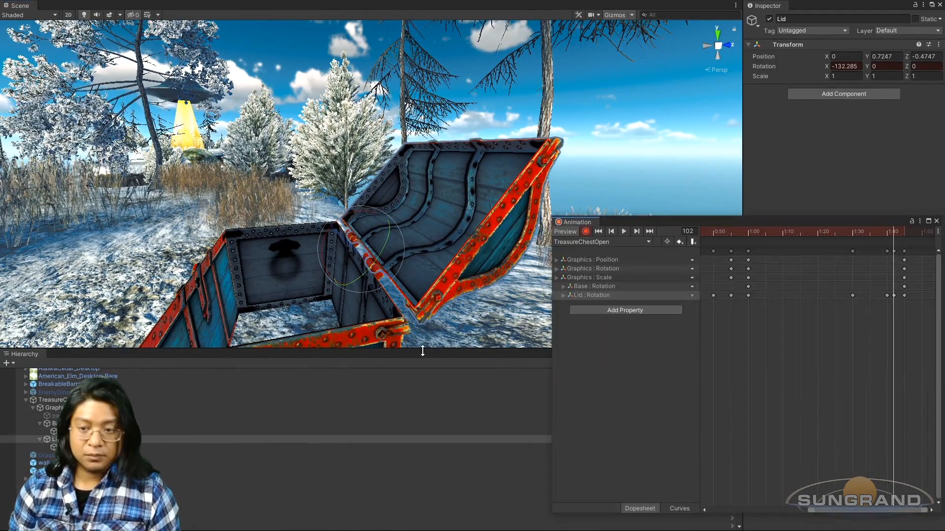
mouse_move(884, 232)
left_mouse_down()
mouse_move(901, 229)
mouse_move(869, 233)
mouse_move(900, 223)
left_mouse_up()
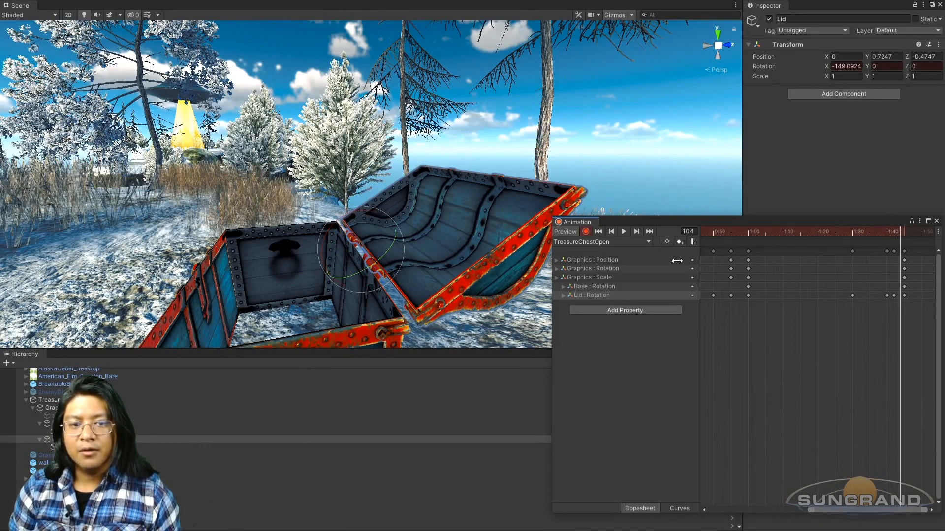
left_click_drag(323, 246, 353, 234)
key("ctrl+6")
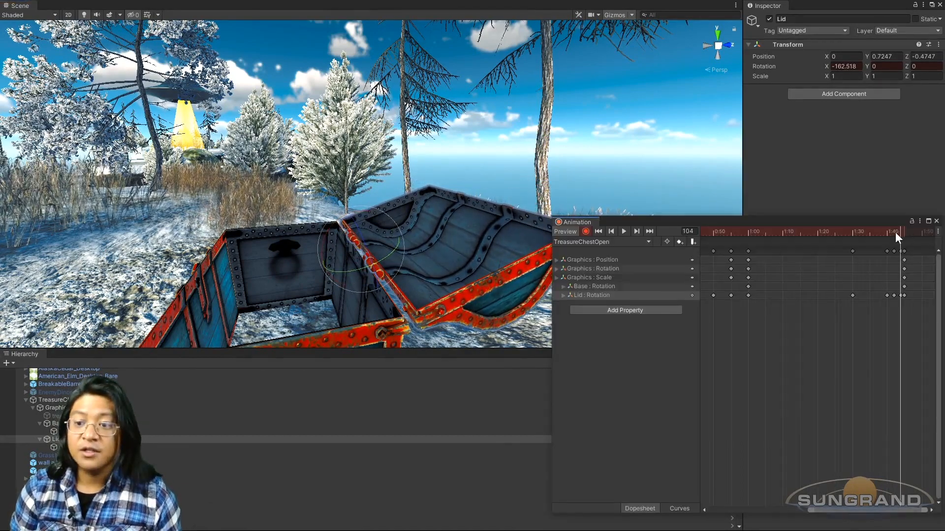
Step: Move the Lid's two bounce keyframes to frames 101 and 103, and play back the quicker bounce
mouse_move(886, 231)
left_mouse_down()
mouse_move(906, 225)
mouse_move(870, 233)
mouse_move(880, 229)
left_mouse_up()
scroll(893, 282, "up", 2)
scroll(889, 288, "up", 3)
left_click(915, 296)
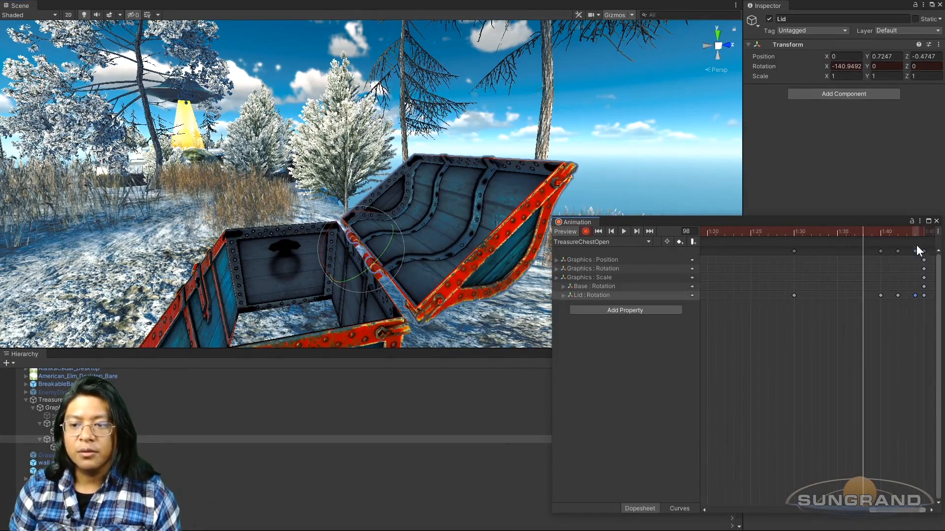
left_click_drag(914, 250, 911, 250)
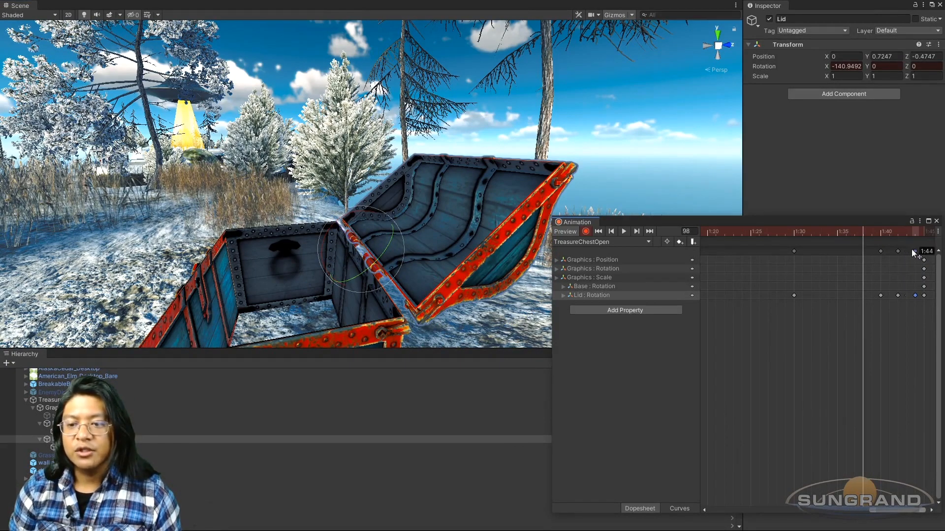
left_click_drag(907, 250, 907, 251)
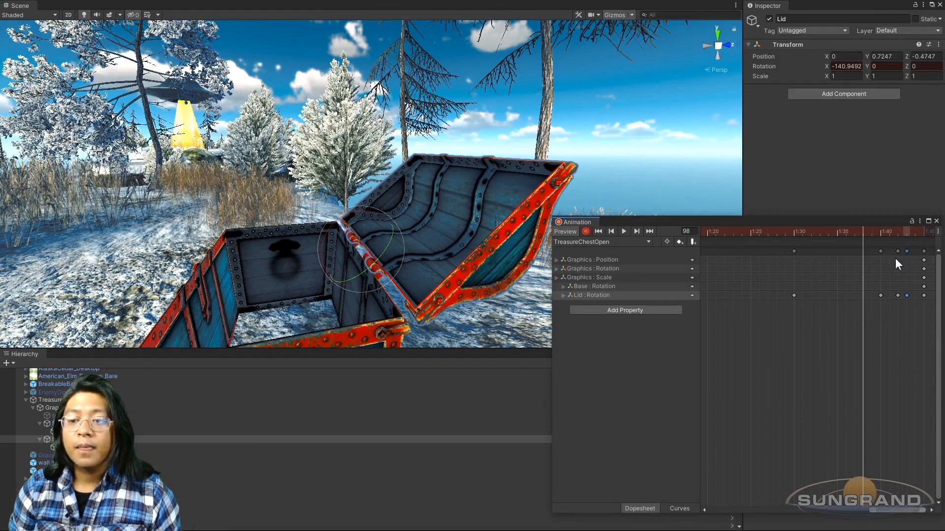
left_click_drag(890, 308, 901, 245)
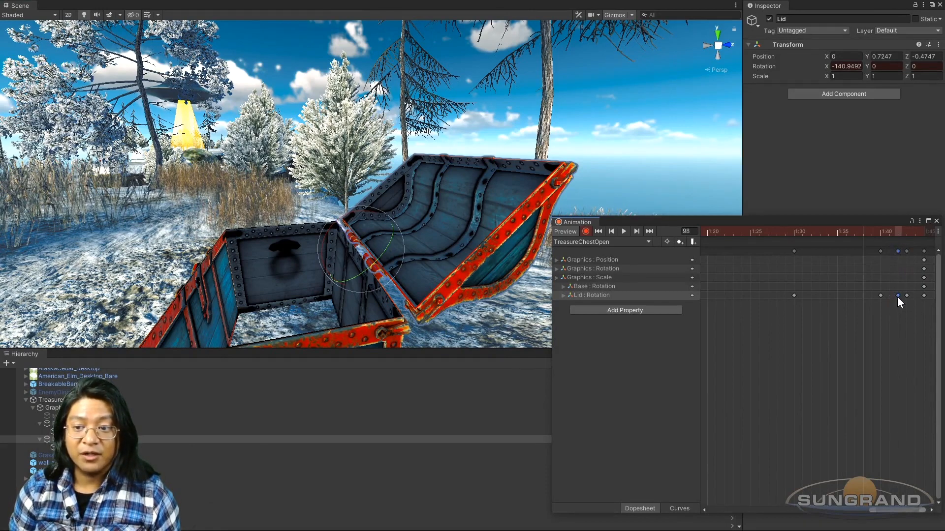
left_click_drag(898, 295, 890, 297)
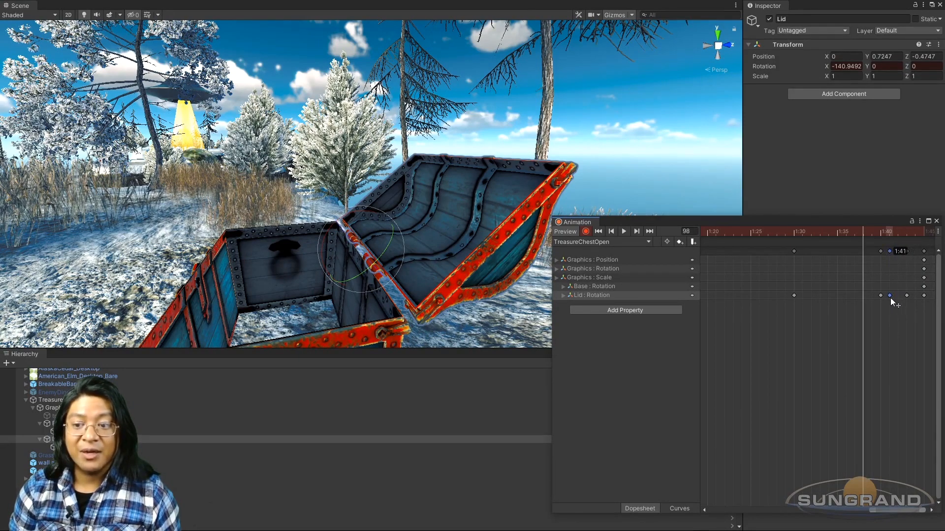
left_click(624, 231)
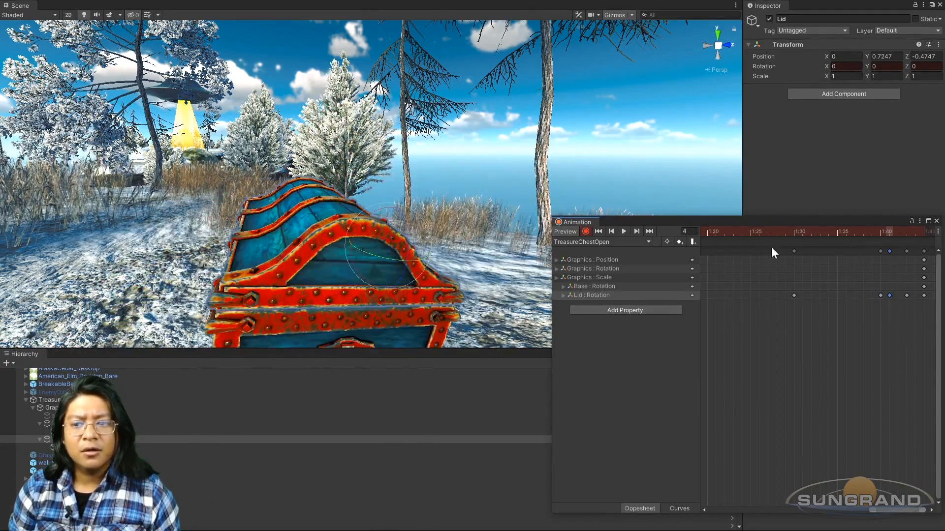
Step: Space the bounce keyframes out to frames 102 and 105 with all tracks' final keyframes at 107, and play back the animation
scroll(864, 294, "down", 2)
left_click_drag(882, 297, 887, 297)
scroll(888, 305, "down", 3)
middle_click_drag(896, 308, 818, 321)
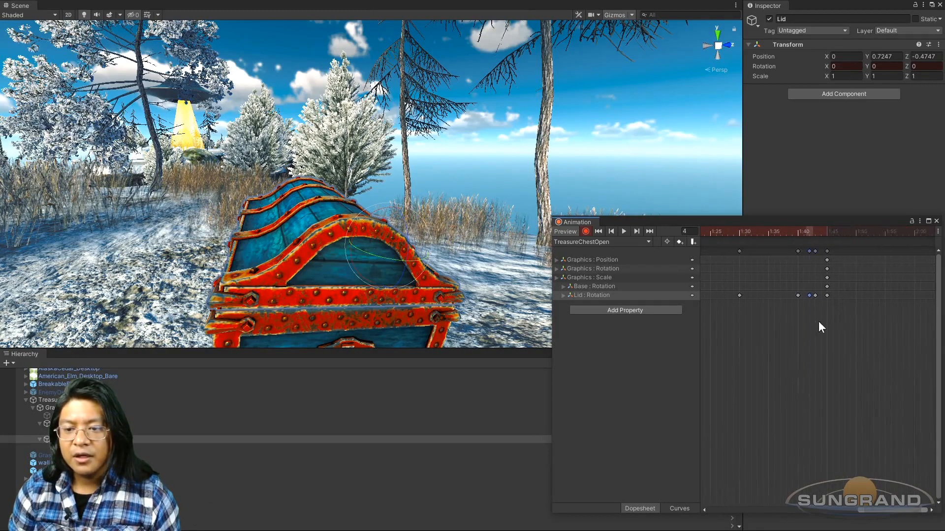
left_click_drag(809, 251, 812, 243)
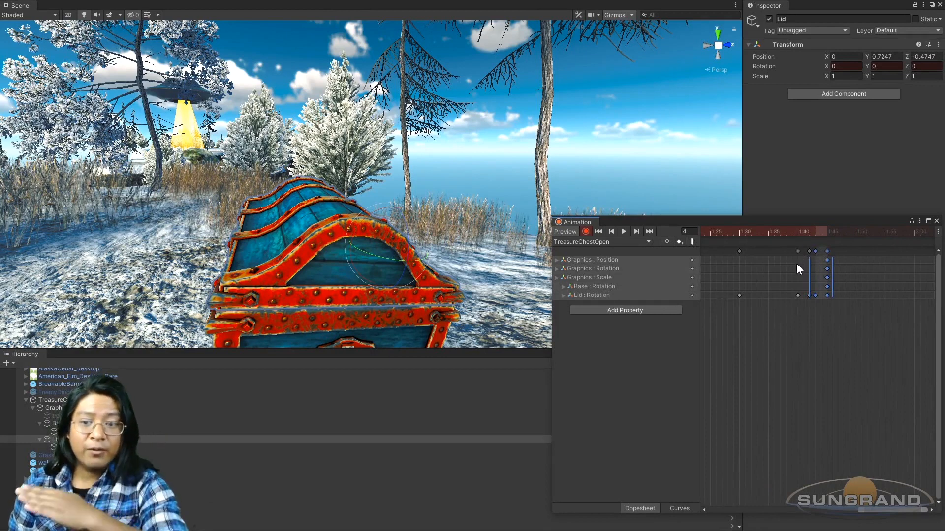
left_click_drag(821, 296, 831, 287)
left_click(798, 231)
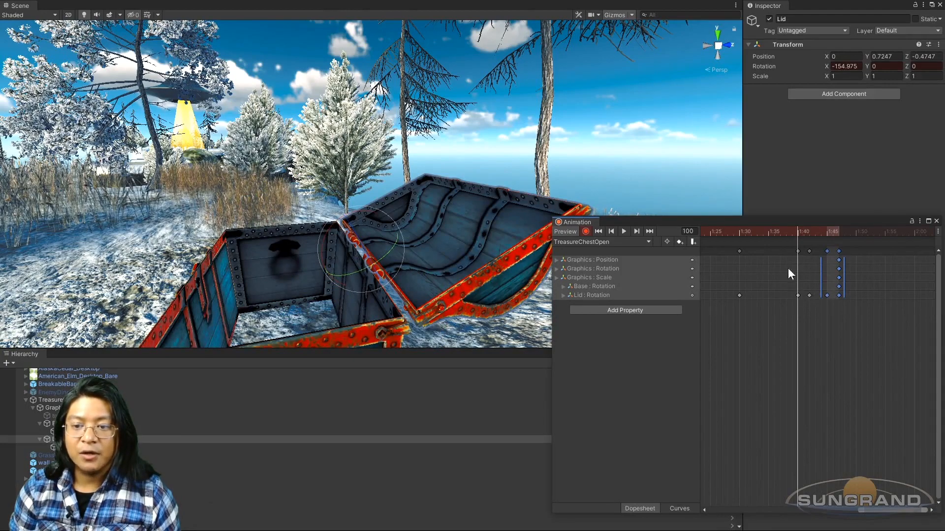
left_click(623, 232)
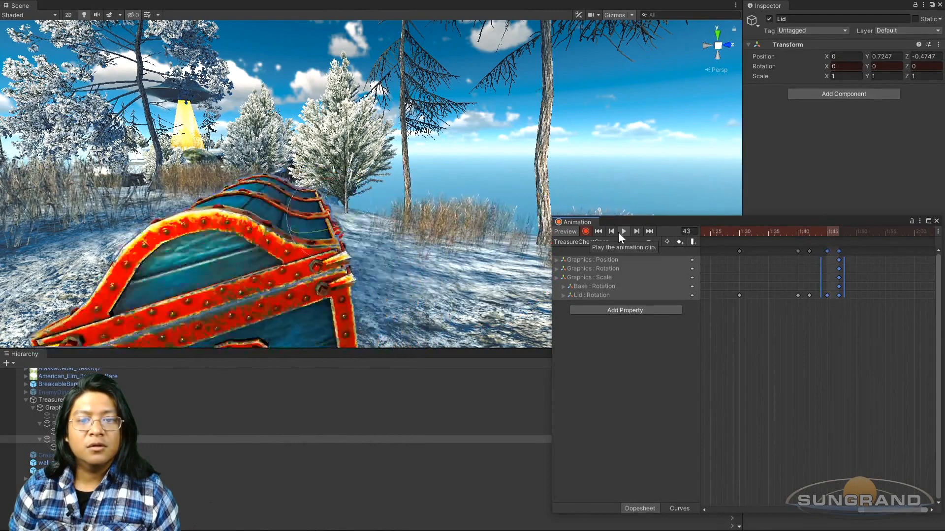
Step: Slow the lid bounce by moving its keyframes to frames 103 and 108 and the final keyframes to 110, and play it back
mouse_move(804, 234)
left_mouse_down()
mouse_move(799, 228)
mouse_move(814, 233)
mouse_move(790, 238)
mouse_move(797, 235)
left_mouse_up()
left_click_drag(880, 317, 826, 243)
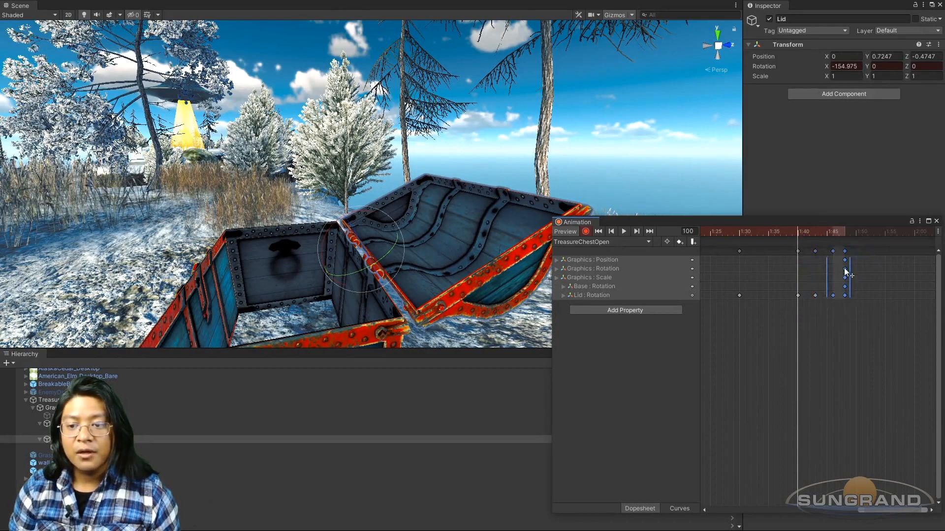
left_click_drag(839, 282, 850, 281)
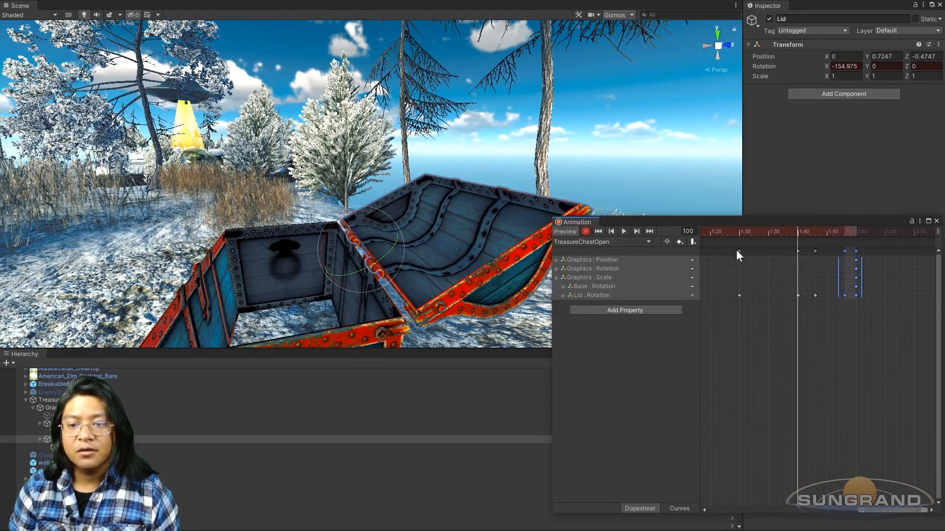
left_click(624, 231)
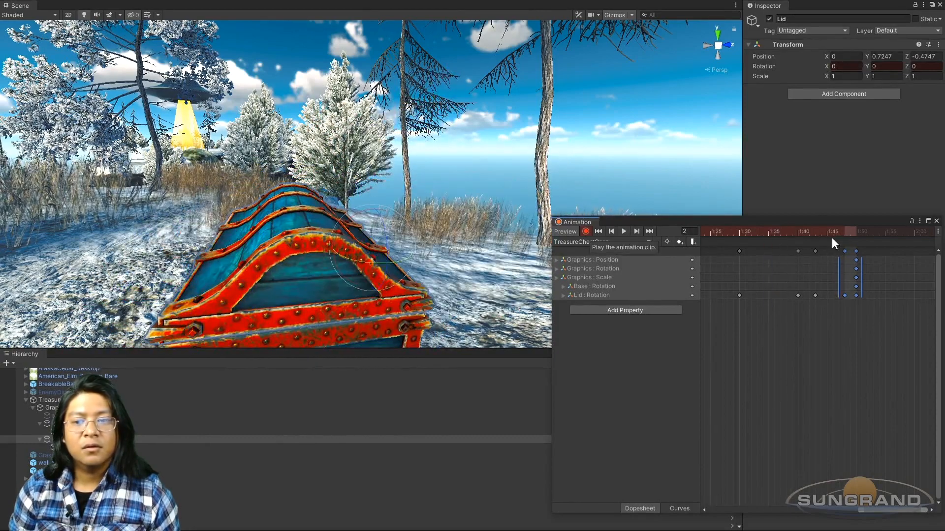
Step: Move the final keyframes of all tracks to frame 115 and play back the bounce from the chest's front and side
left_click_drag(825, 232, 884, 251)
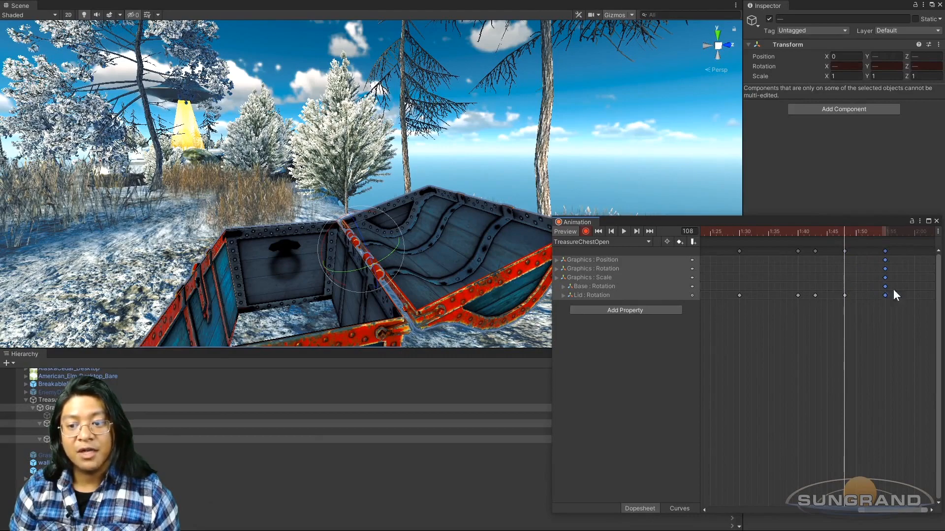
left_click(621, 231)
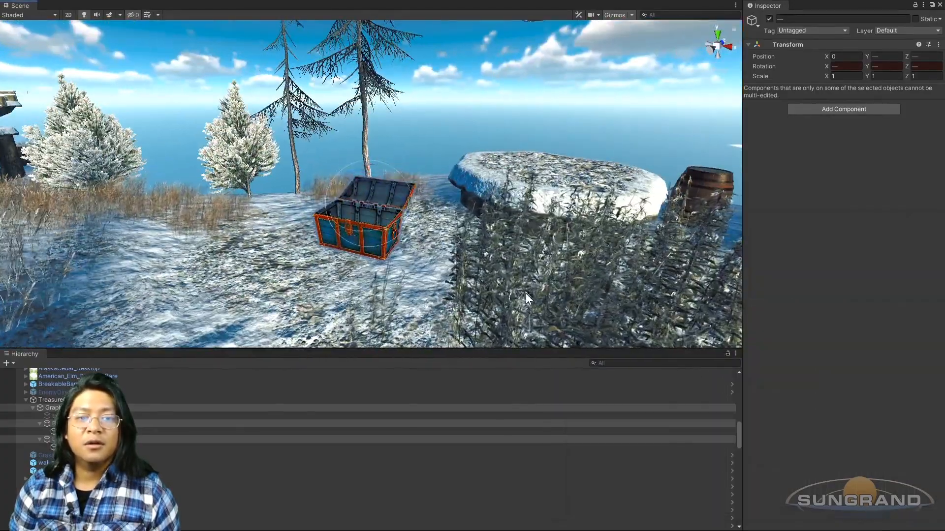
left_click_drag(525, 293, 460, 257, "alt")
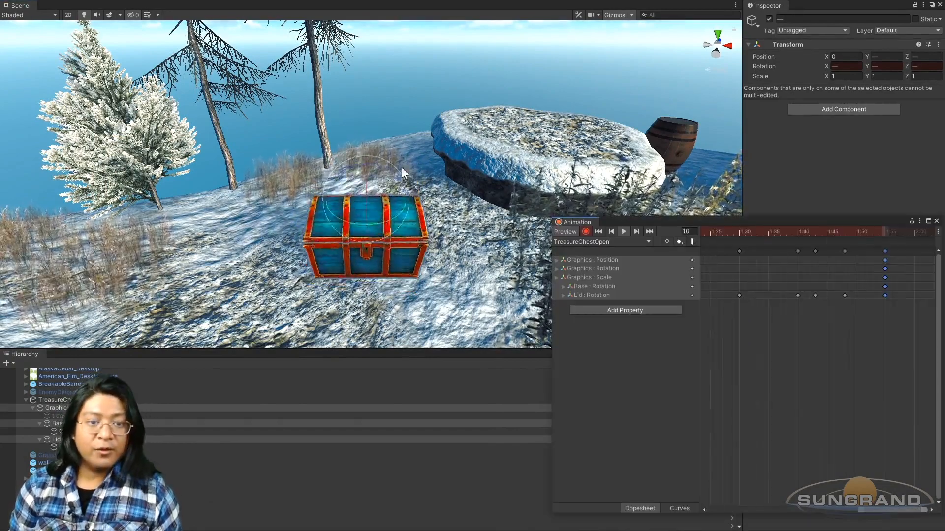
scroll(401, 172, "down", 5)
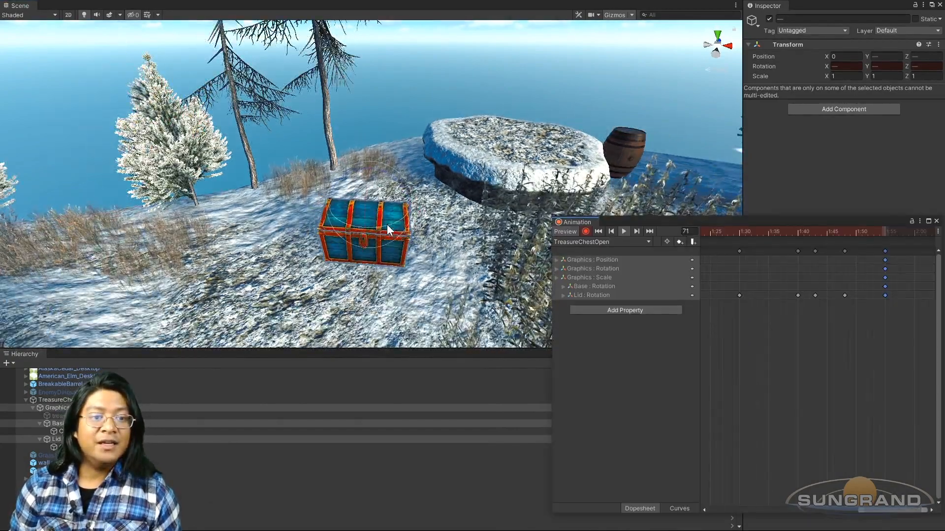
scroll(391, 226, "up", 3)
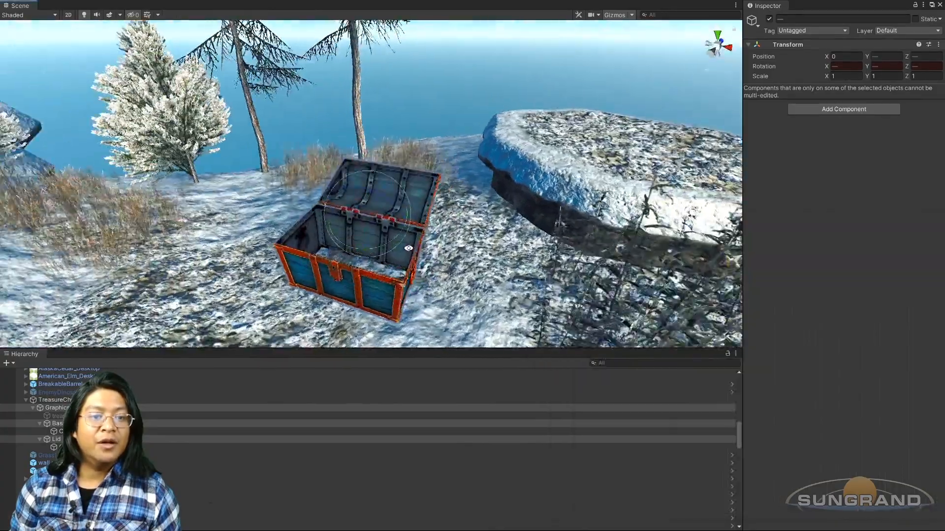
right_click_drag(344, 217, 313, 220)
left_click_drag(313, 220, 285, 202, "alt")
scroll(339, 242, "up", 3)
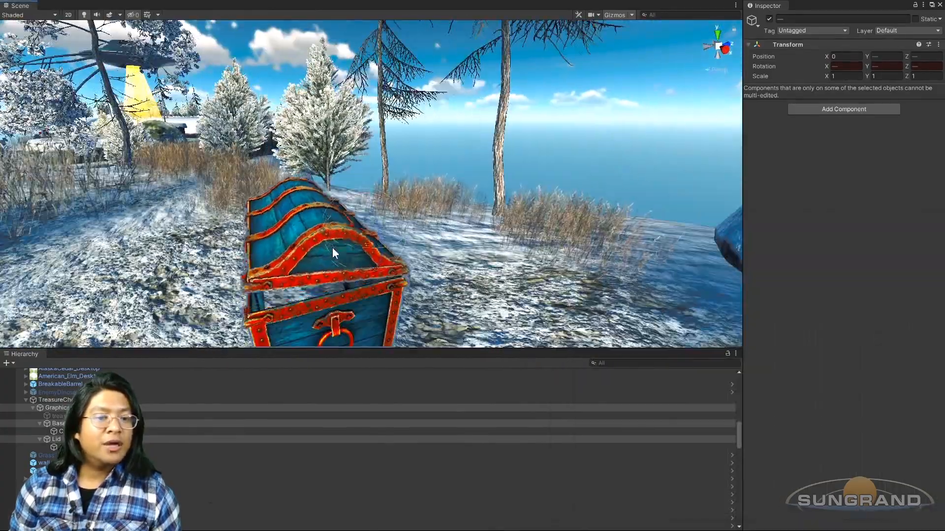
left_click_drag(302, 266, 299, 255, "alt")
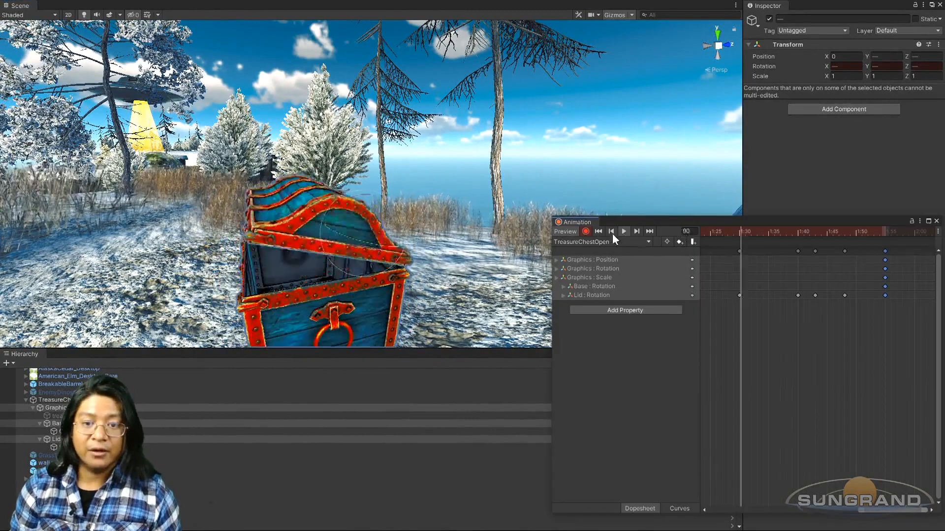
left_click(623, 231)
Step: Scrub the timeline after frame 60 and examine the start of the lid's slow crack-open from the chest's side
left_click_drag(875, 507, 789, 507)
left_click_drag(776, 233, 924, 241)
scroll(855, 260, "down", 1)
scroll(852, 261, "down", 2)
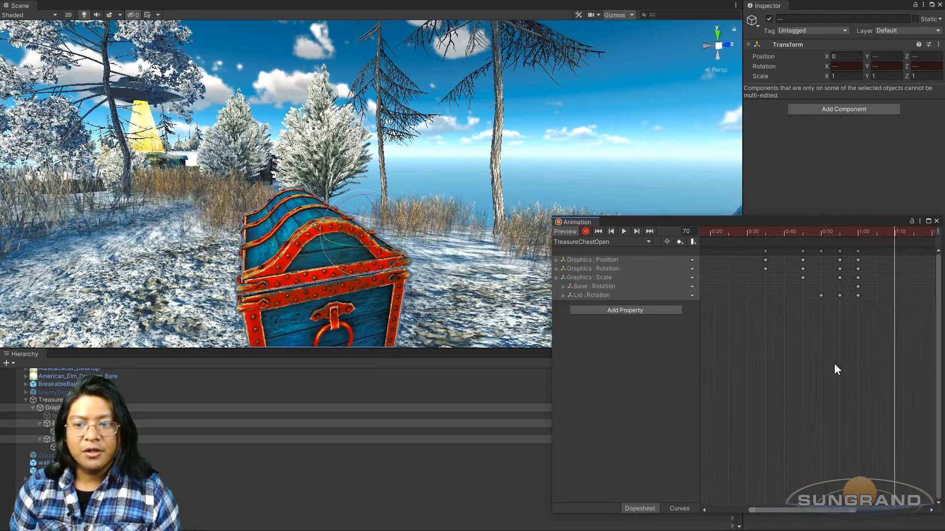
left_click_drag(824, 510, 874, 502)
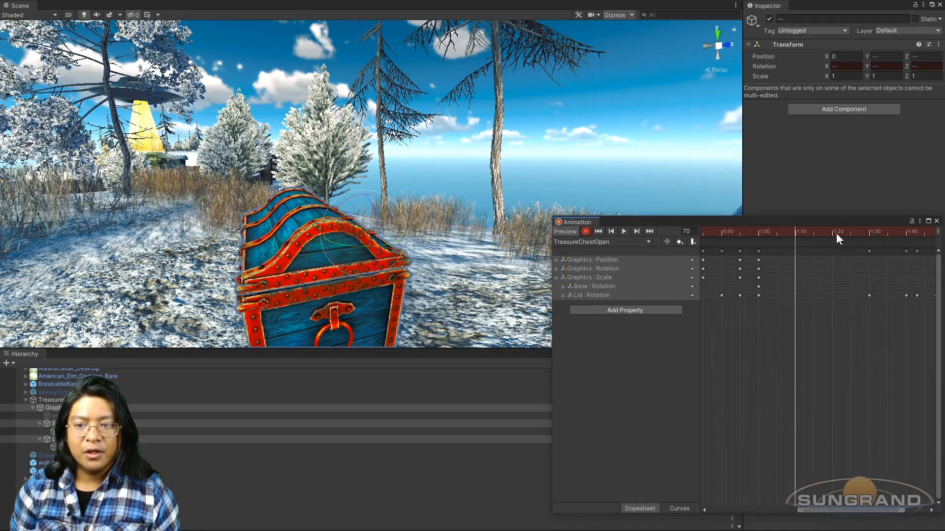
left_click_drag(797, 230, 770, 265)
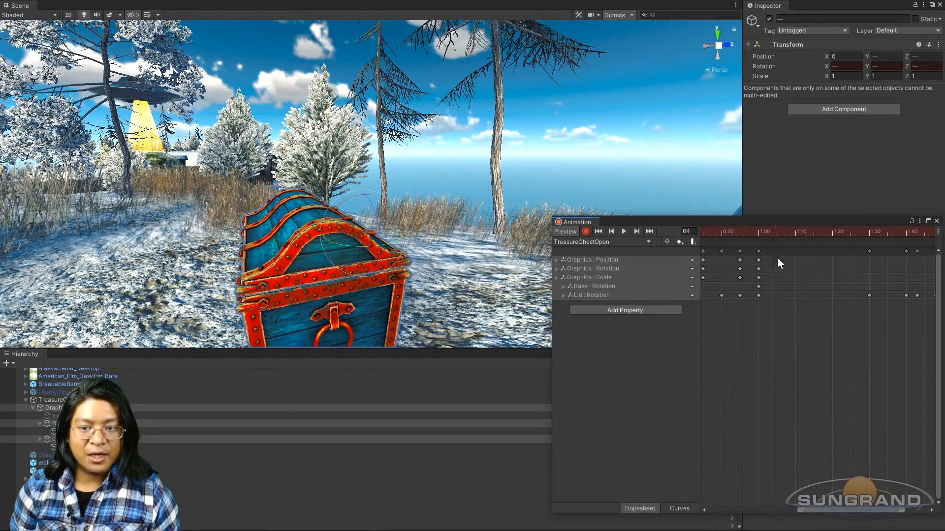
left_click_drag(777, 231, 795, 239)
left_click_drag(388, 259, 318, 240, "alt")
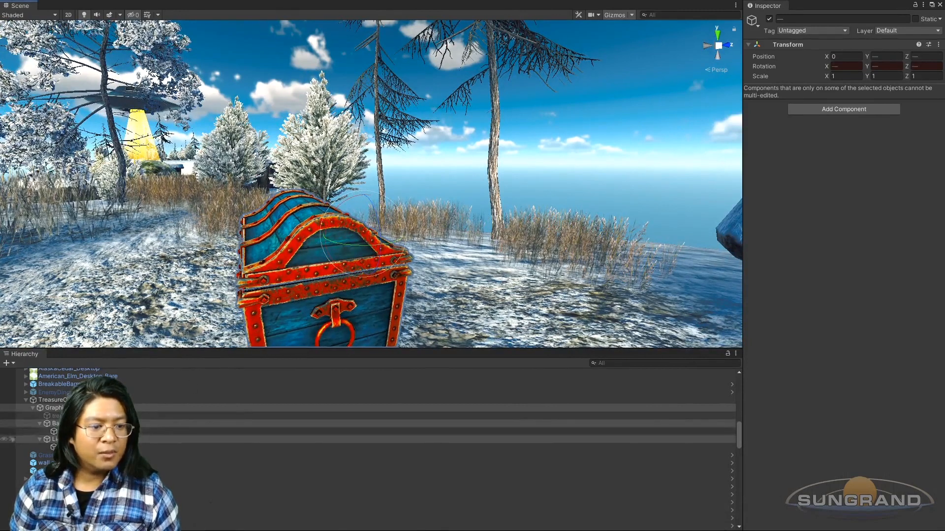
Step: Rotate the lid to -6.49 on X for a wider slow crack-open, and play back the TreasureChestOpen animation
left_click(271, 192)
left_click_drag(331, 215, 333, 197)
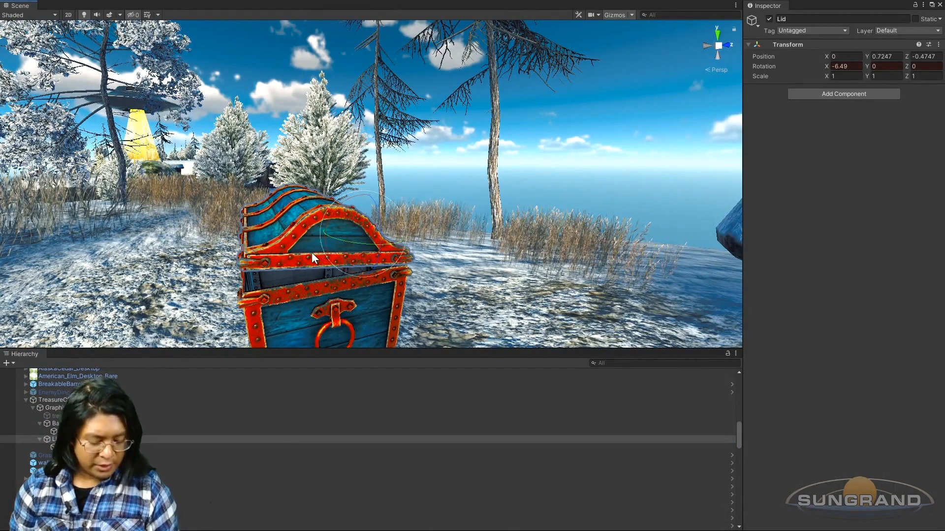
key("ctrl+6")
left_click(624, 231)
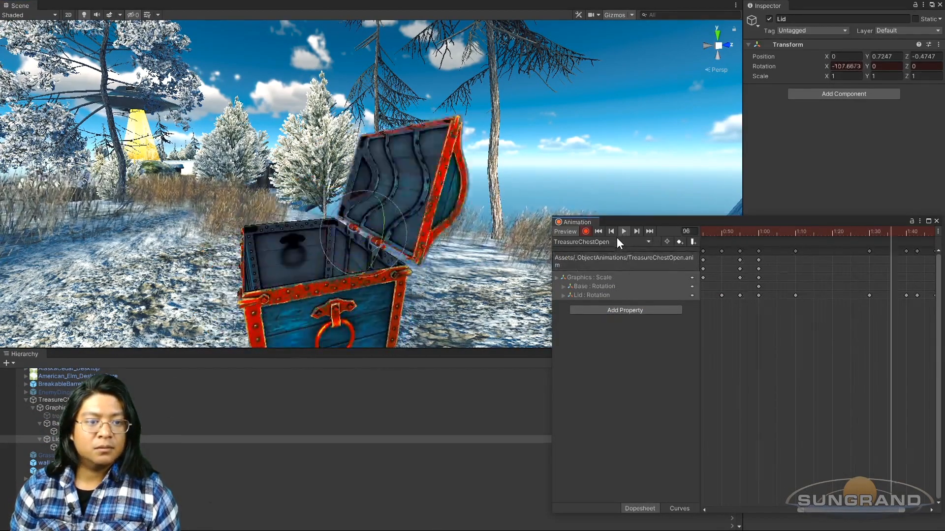
Step: Select the chest's Graphics object and examine the animation playback from the chest's front at near and far distances
scroll(336, 264, "down", 4)
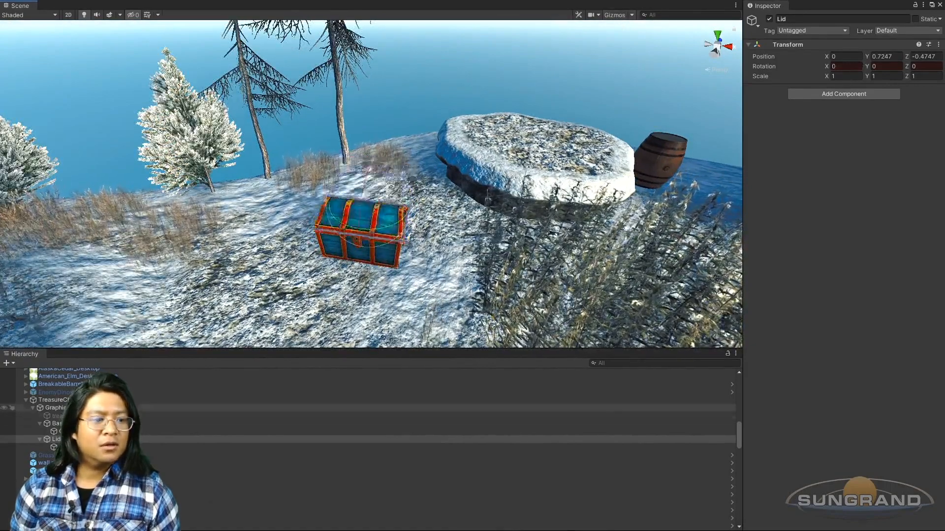
left_click(81, 408)
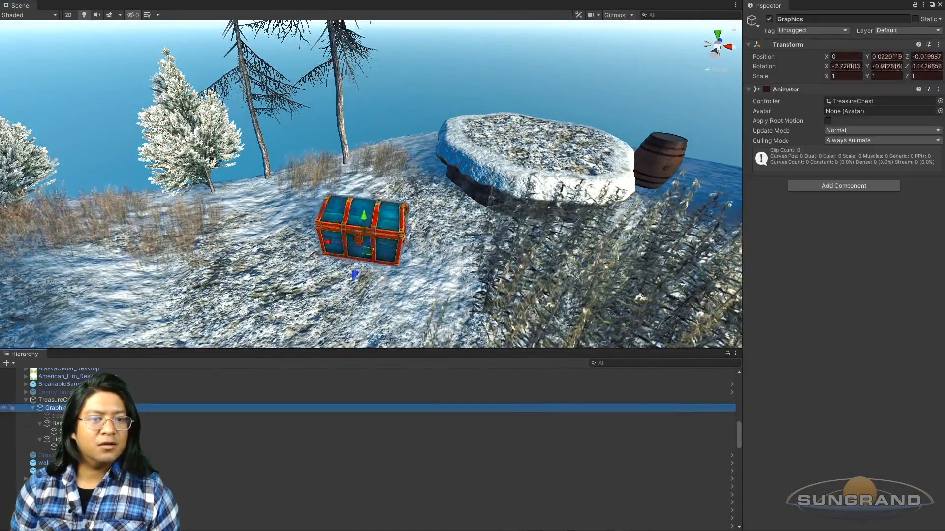
left_click_drag(448, 281, 483, 253, "alt")
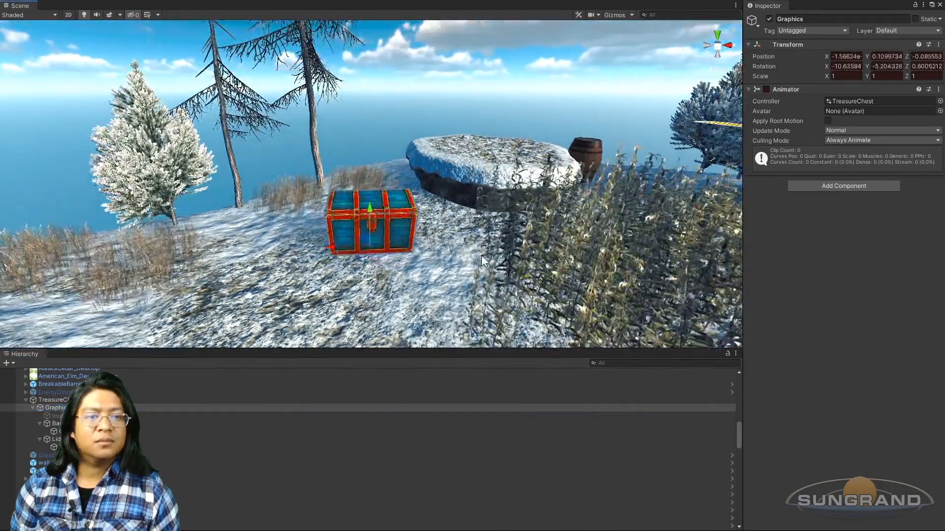
scroll(436, 265, "up", 3)
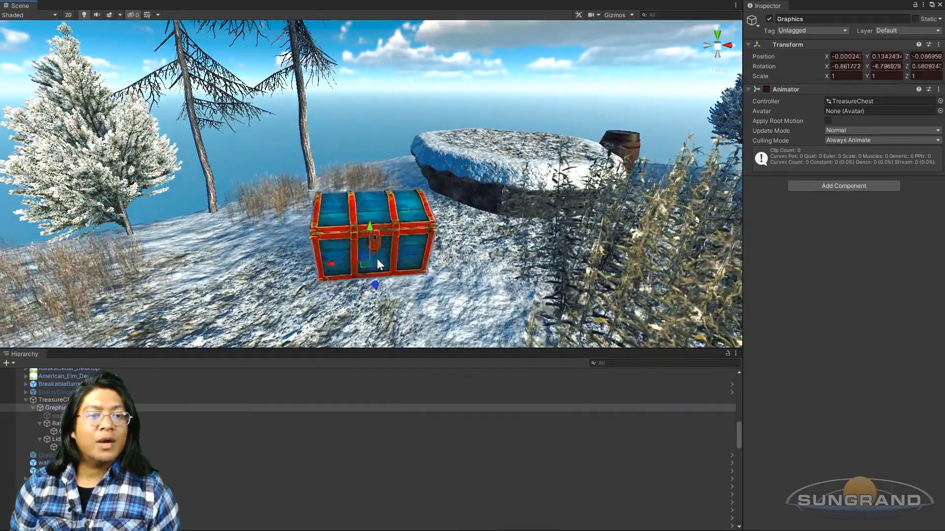
scroll(391, 224, "down", 3)
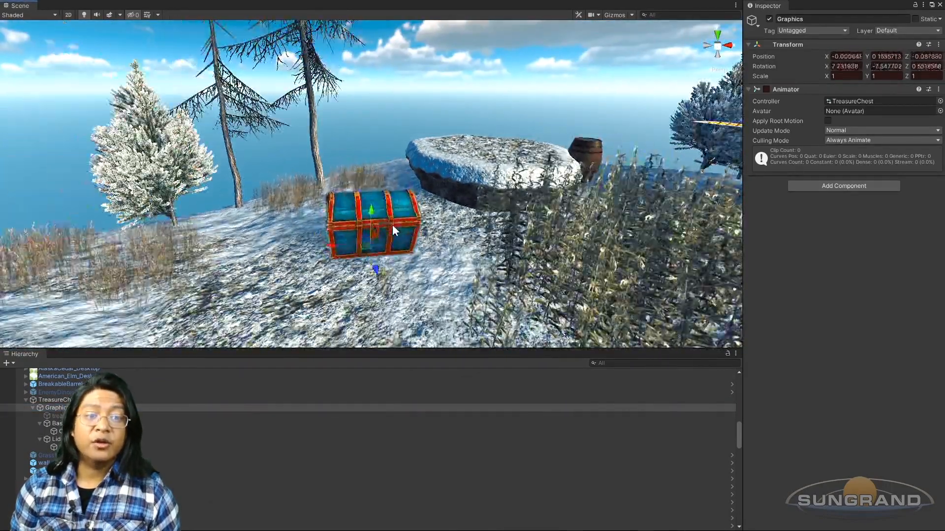
left_click_drag(389, 229, 394, 231, "alt")
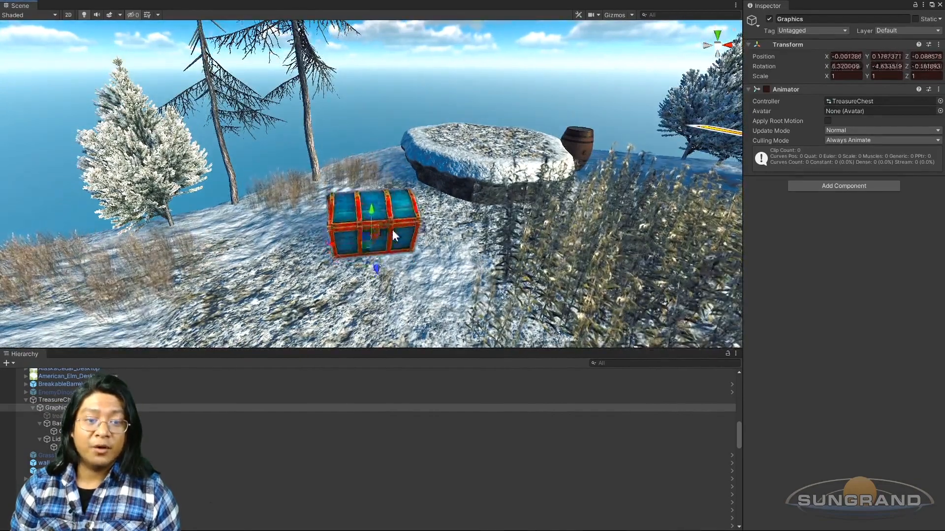
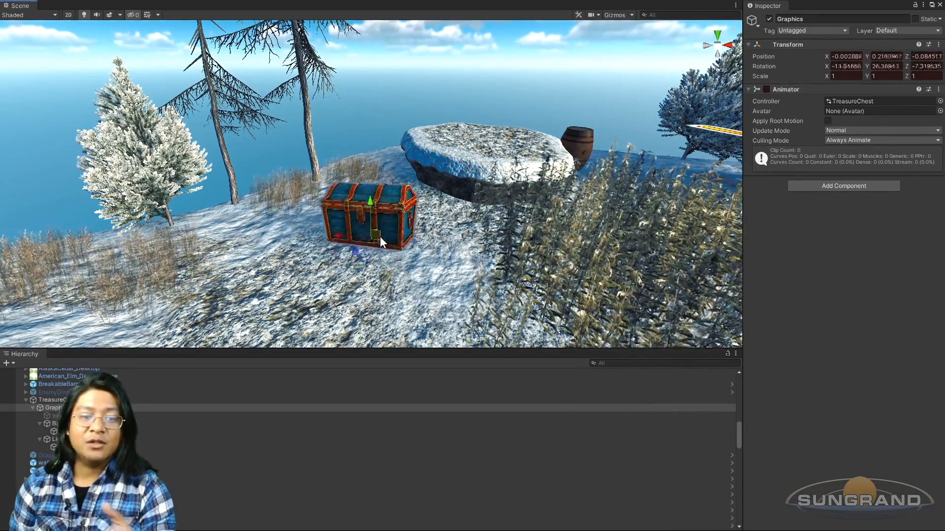
Step: Examine the TreasureChestOpen animation playback from the chest's side at closer range
left_click_drag(365, 254, 370, 212, "alt")
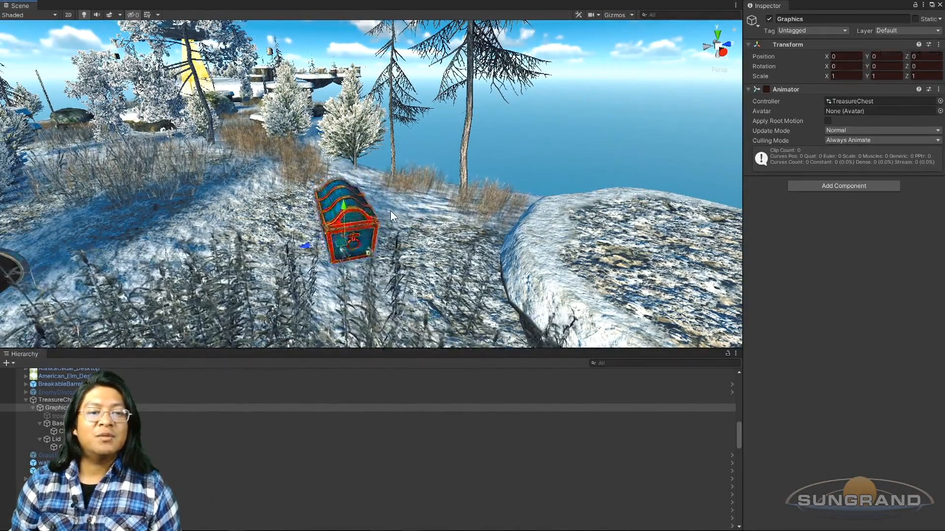
scroll(405, 210, "up", 3)
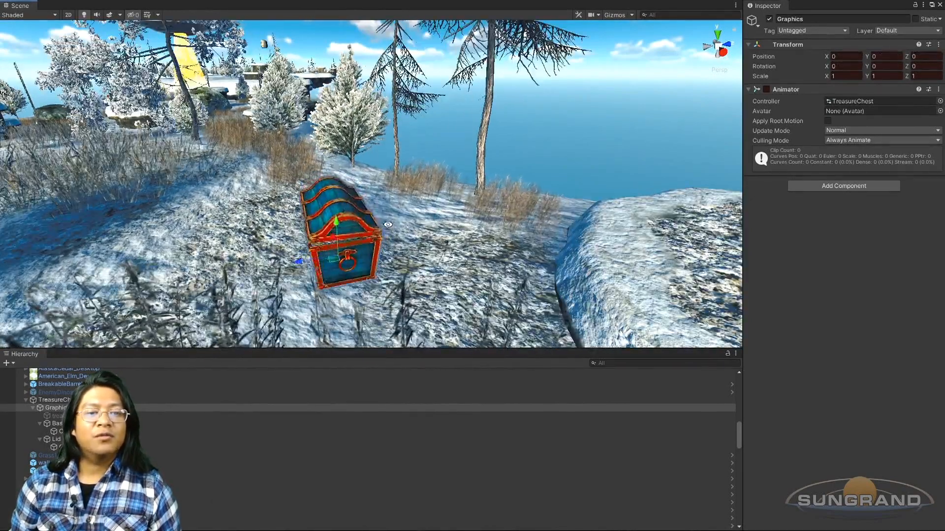
left_click_drag(406, 211, 403, 217, "alt")
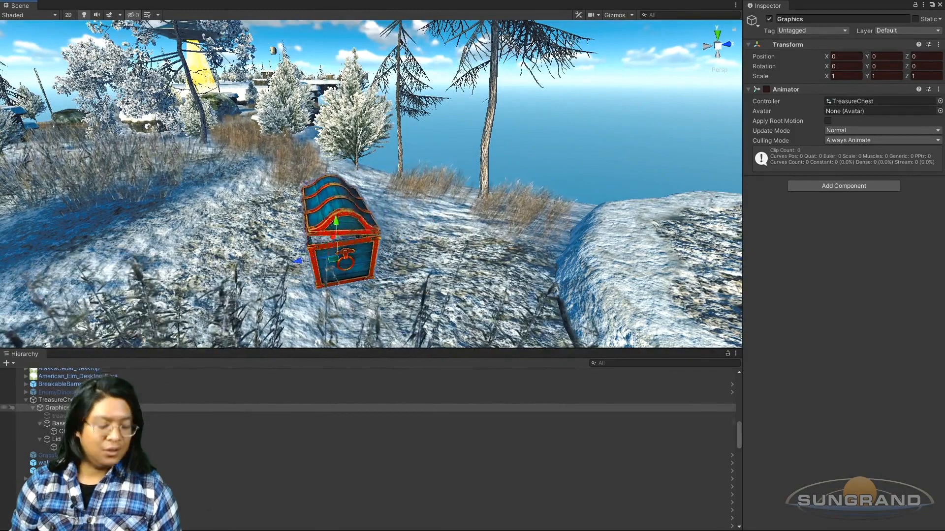
Step: At frame 90 of TreasureChestOpen, rotate the chest's lid to -20.907 on X
key("ctrl+6")
scroll(822, 290, "down", 2)
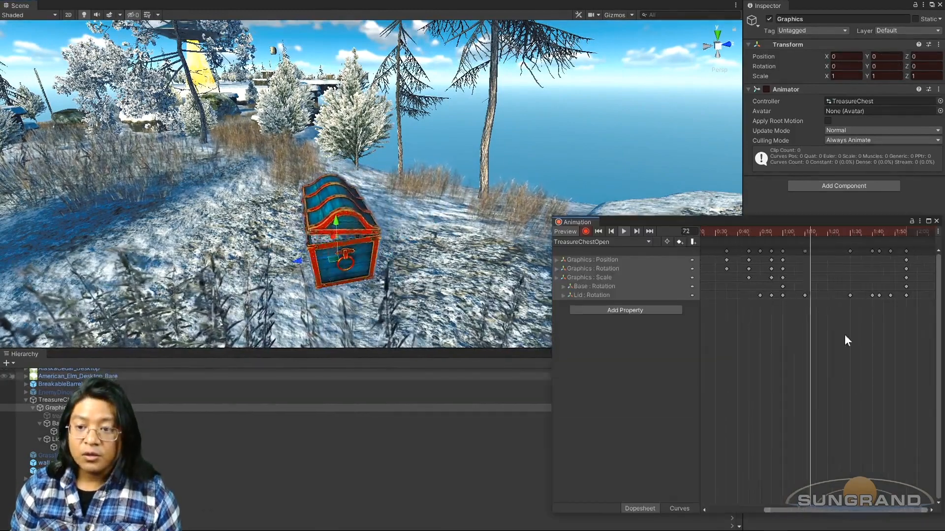
left_click_drag(822, 230, 850, 234)
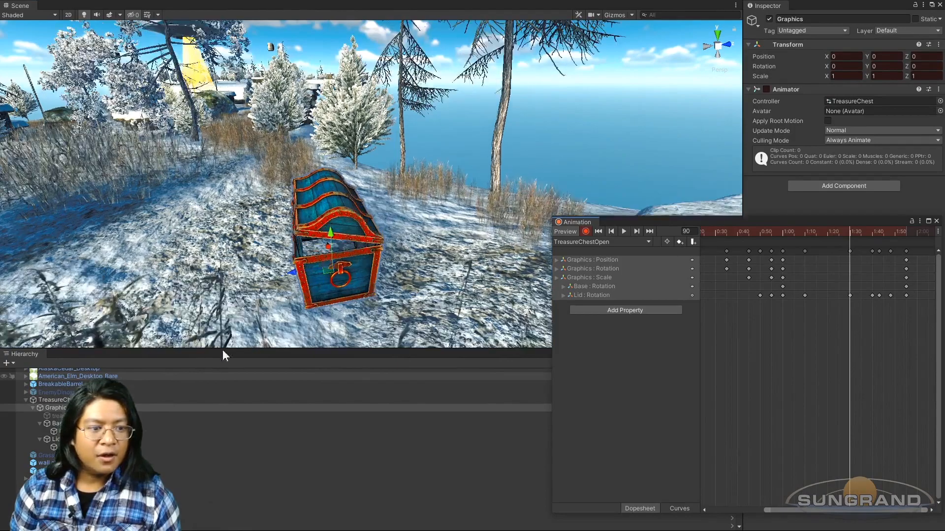
left_click(104, 440)
left_click_drag(295, 291, 337, 253, "alt")
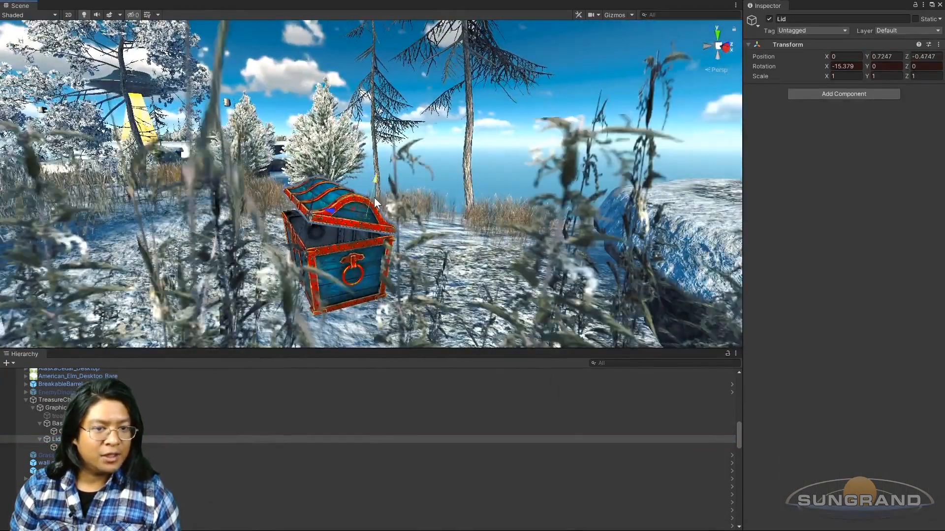
key("e")
left_click_drag(334, 198, 364, 241)
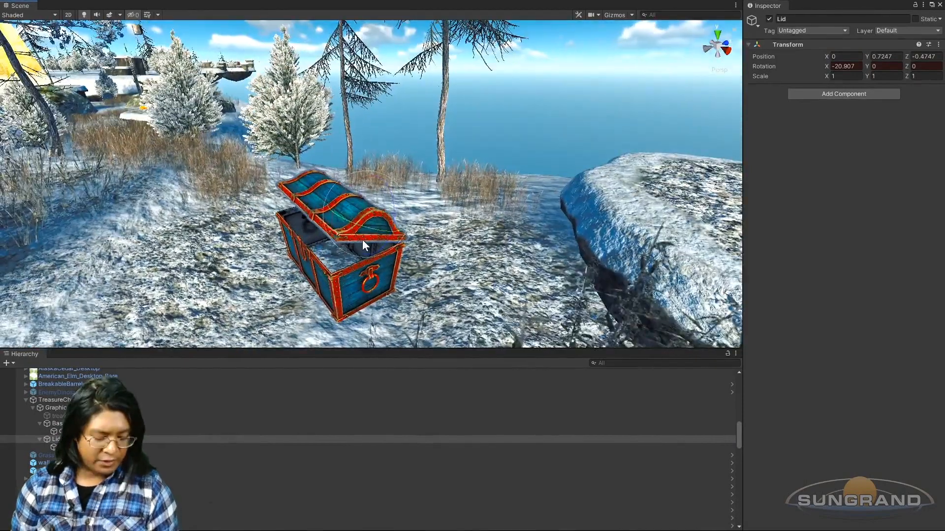
Step: Play back the TreasureChestOpen animation and examine the lid's motion from opposite ends of the chest
key("ctrl+6")
left_click(625, 231)
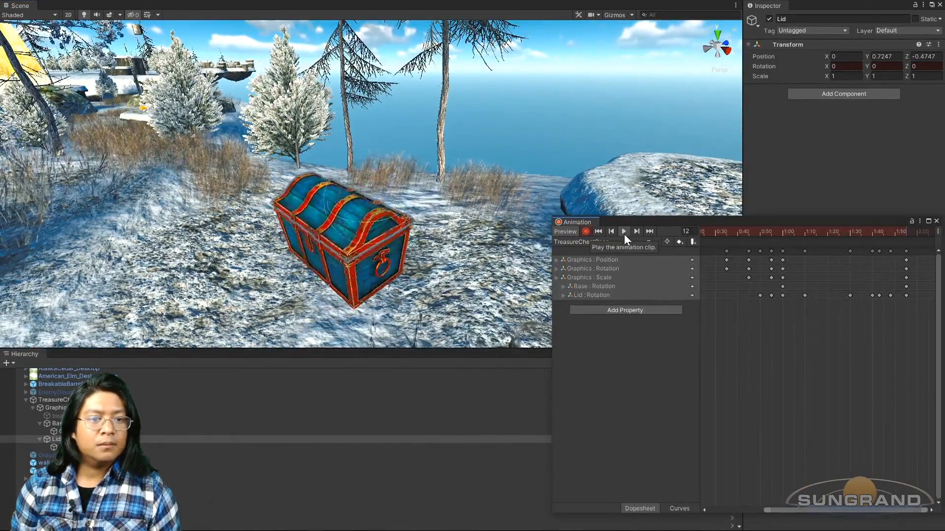
scroll(359, 275, "down", 3)
left_click_drag(360, 276, 509, 309, "alt")
left_click_drag(467, 285, 470, 255, "alt")
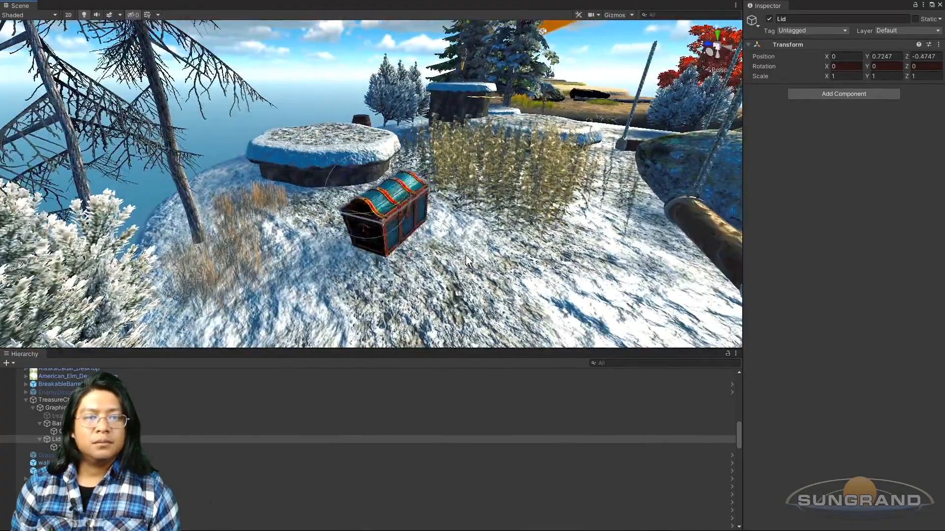
left_click_drag(469, 258, 415, 249, "alt")
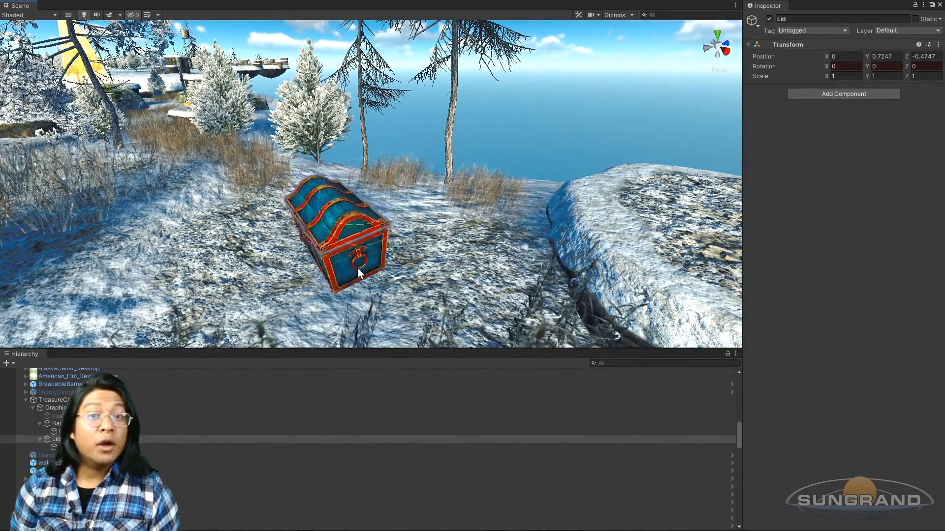
Step: Select the chest's Graphics object, replay the animation and scrub the timeline to frame 100
left_click(51, 408)
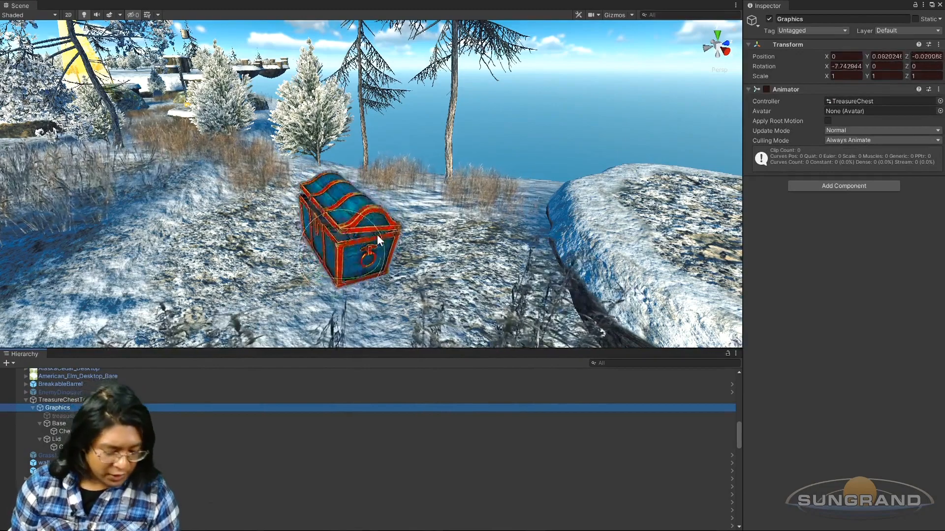
key("ctrl+6")
left_click(624, 229)
scroll(832, 374, "down", 2)
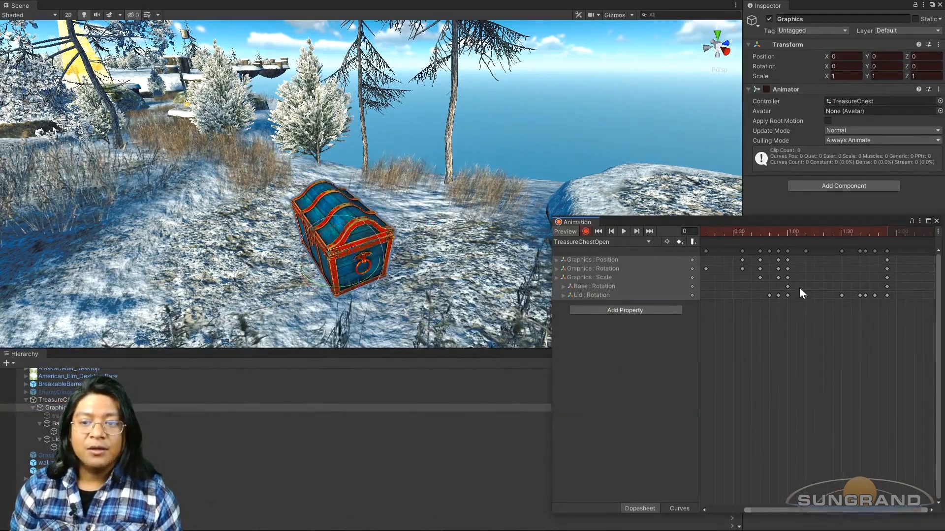
left_click(775, 233)
left_click_drag(775, 233, 857, 237)
scroll(876, 261, "up", 5)
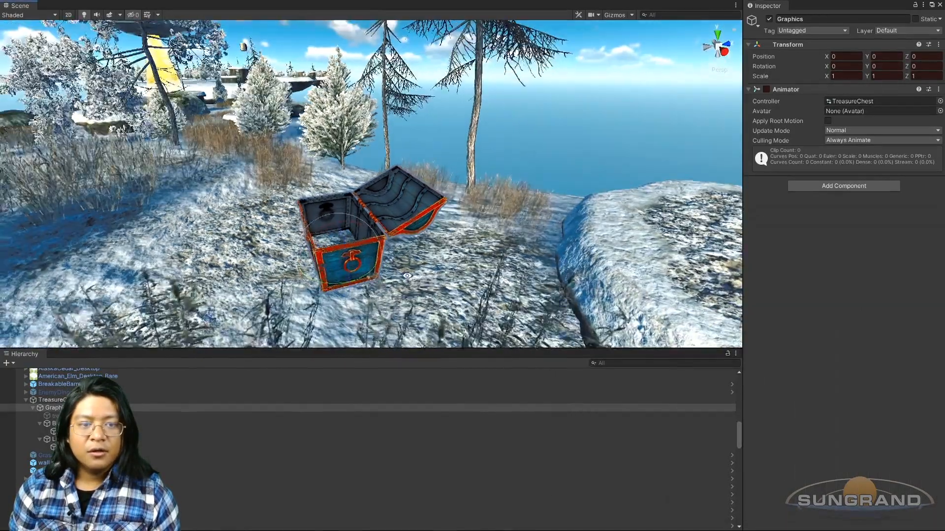
Step: At frame 100, tilt the Graphics object to 4.856 on X and position it at Y 0.045, Z 0.004
scroll(353, 286, "up", 3)
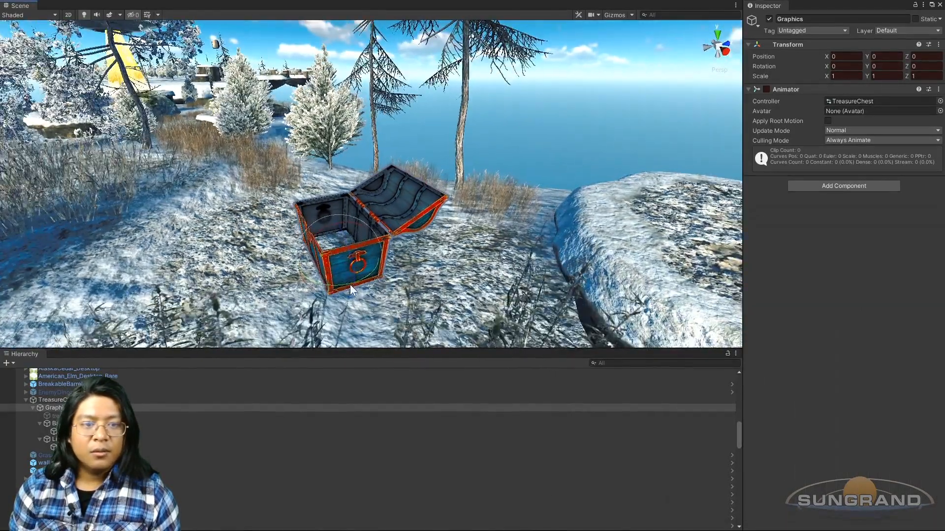
scroll(353, 289, "up", 2)
left_click_drag(353, 289, 407, 274, "alt")
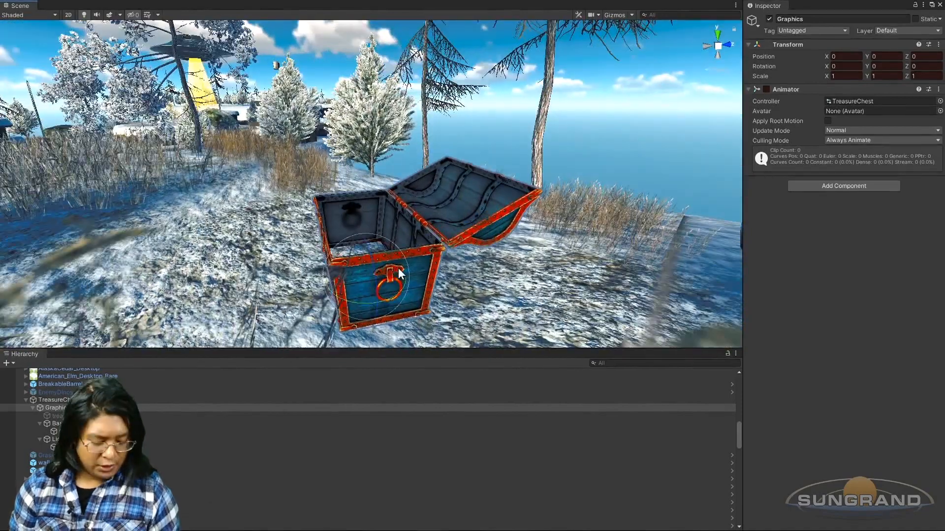
key("ctrl+6")
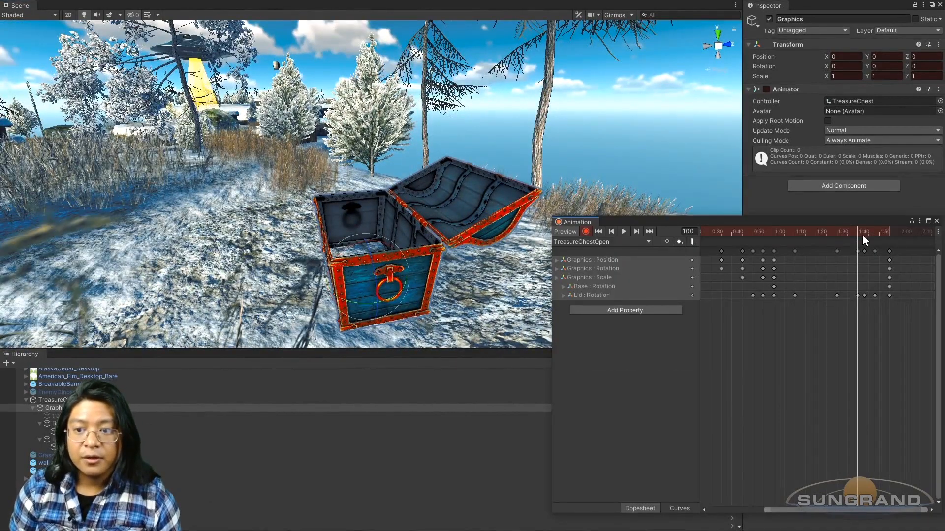
mouse_move(863, 234)
left_mouse_down()
mouse_move(837, 235)
mouse_move(857, 237)
left_mouse_up()
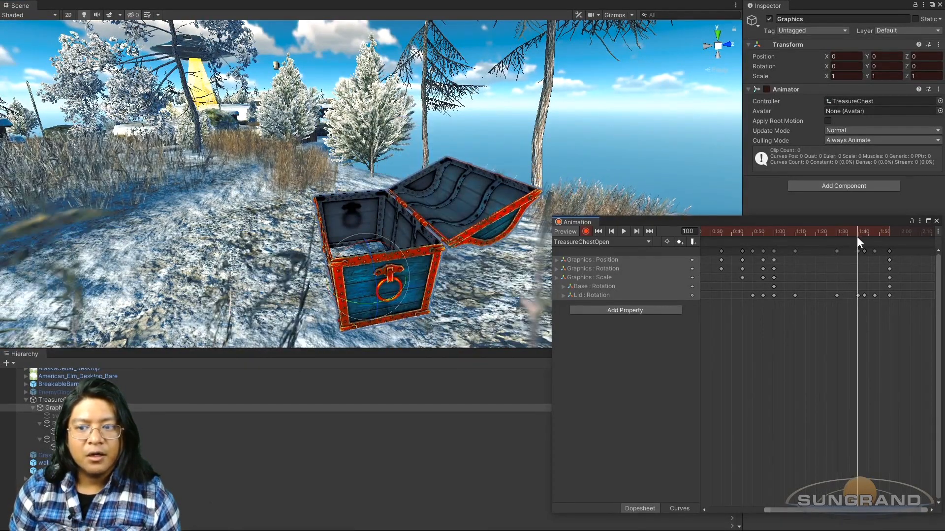
left_click(610, 234)
left_click(637, 230)
left_click_drag(350, 299, 298, 268, "alt")
left_click_drag(445, 284, 431, 224, "alt")
scroll(395, 298, "up", 2)
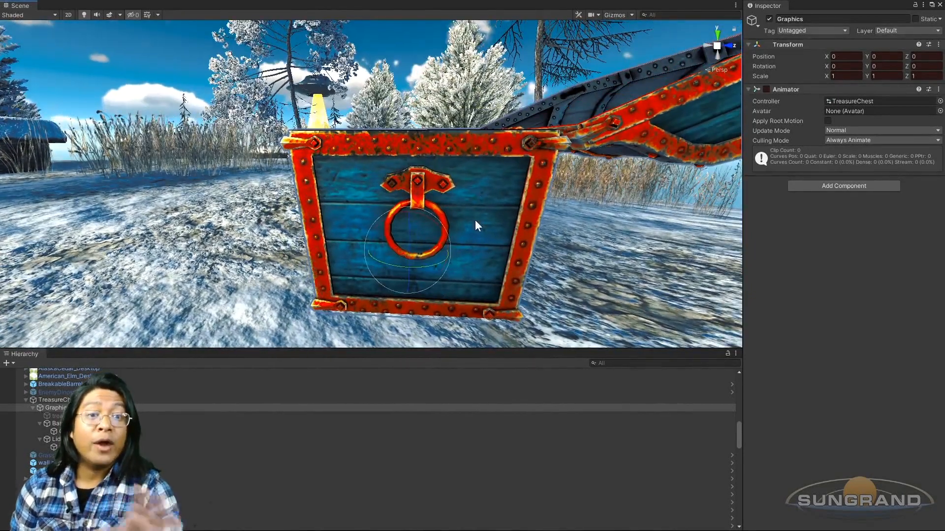
left_click_drag(428, 217, 458, 263)
key("w")
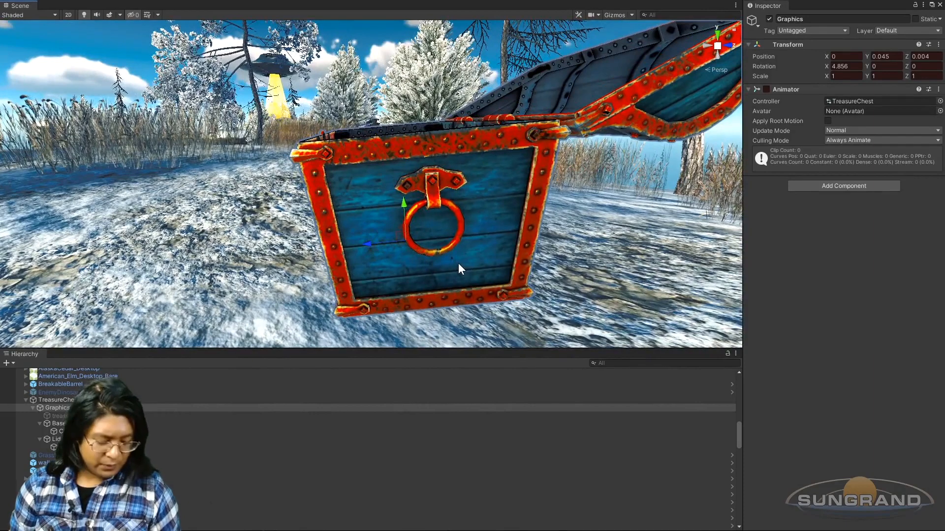
Step: Examine the chest's tilted pose at frame 100 from its side and front corner
key("ctrl+6")
scroll(857, 236, "up", 3)
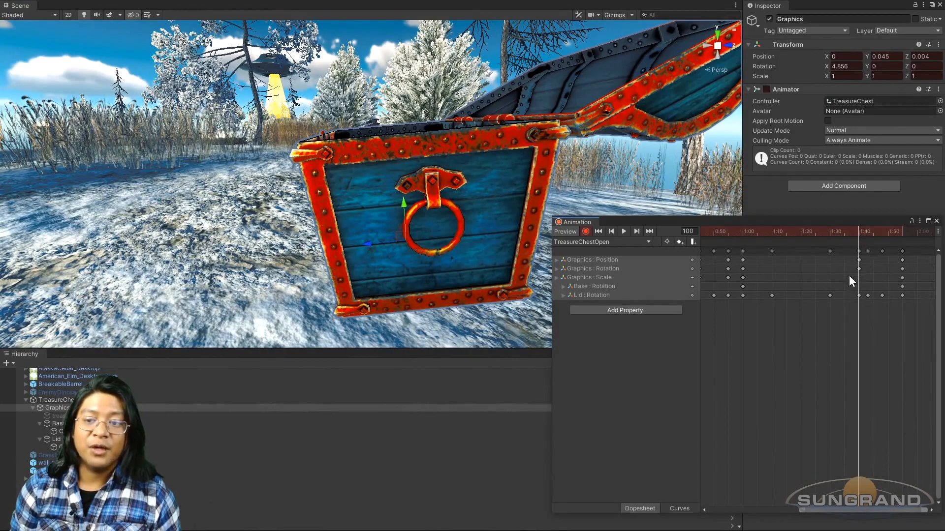
left_click_drag(377, 259, 414, 230, "alt")
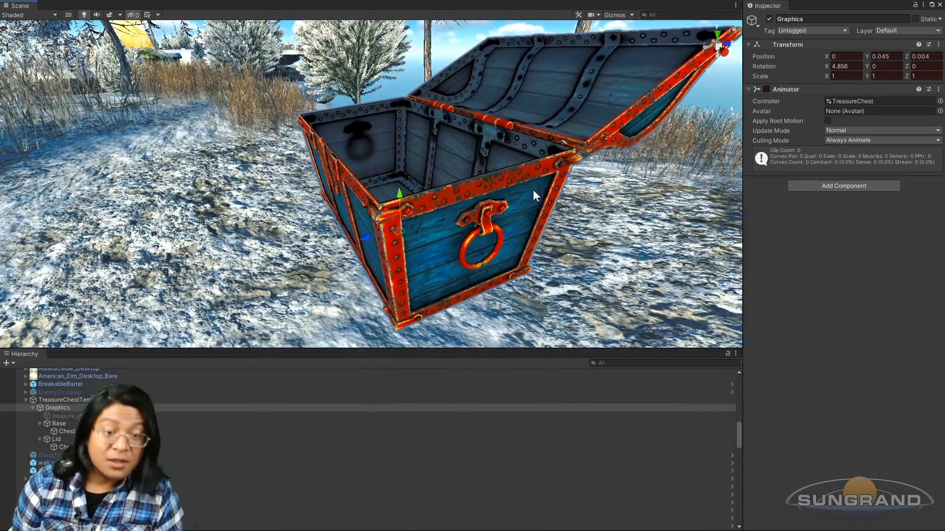
key("alt+Tab")
left_click_drag(541, 232, 456, 244, "alt")
key("alt+Tab")
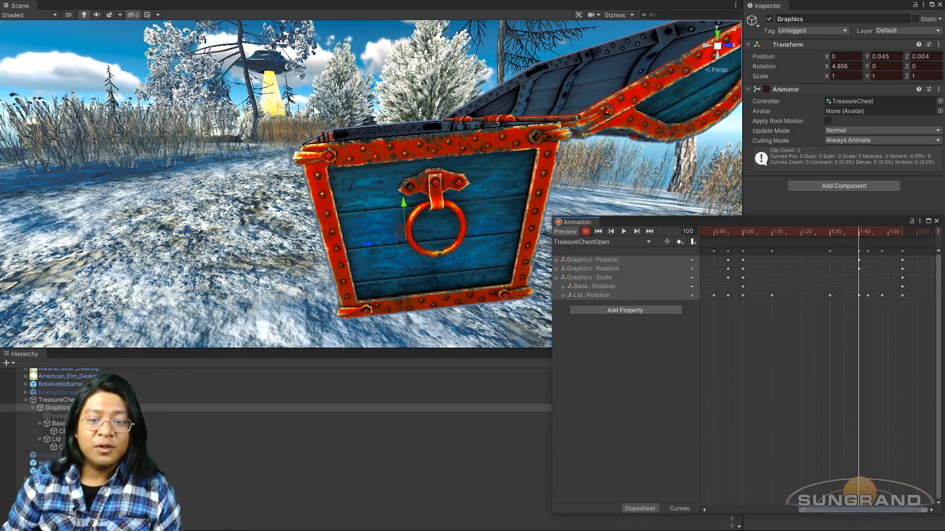
left_click_drag(429, 243, 414, 239, "alt")
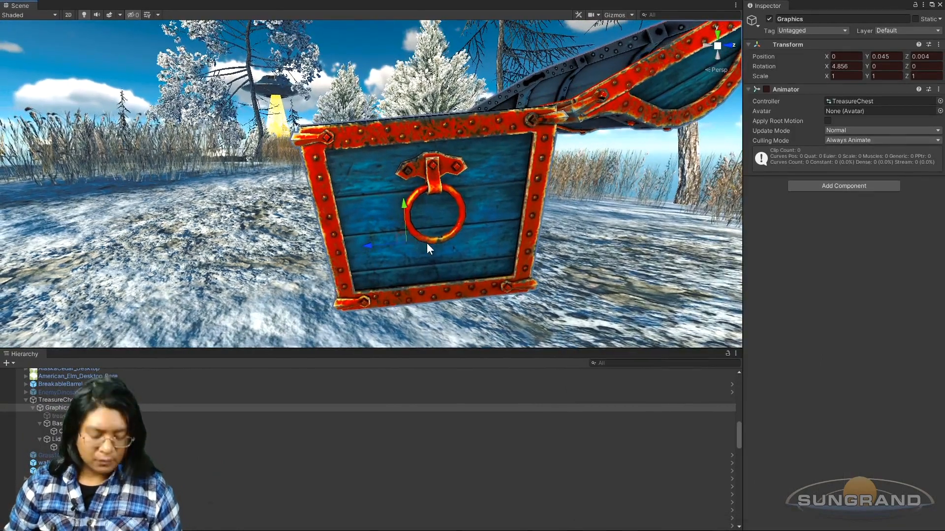
Step: Copy the Graphics Position, Rotation and Scale keyframes from frame 60 to frame 90
key("ctrl+6")
left_click_drag(828, 232, 743, 230)
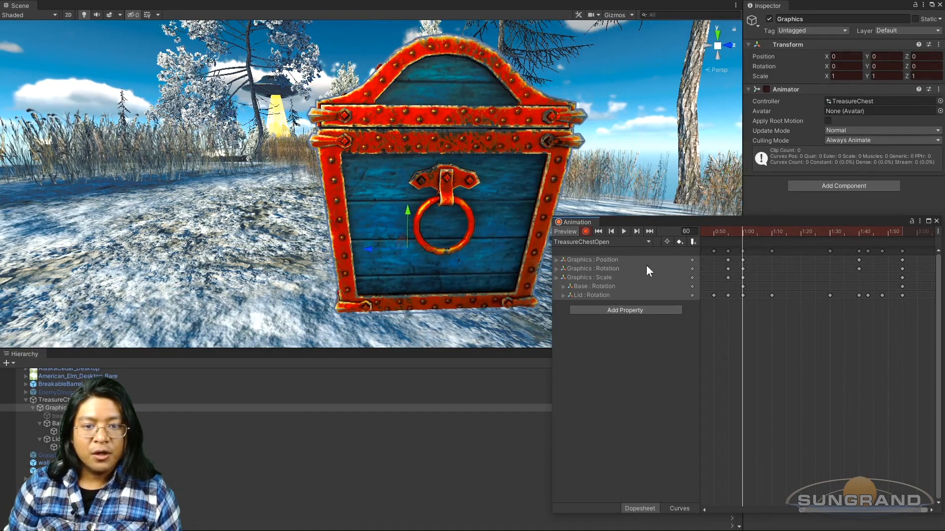
left_click_drag(748, 275, 728, 260)
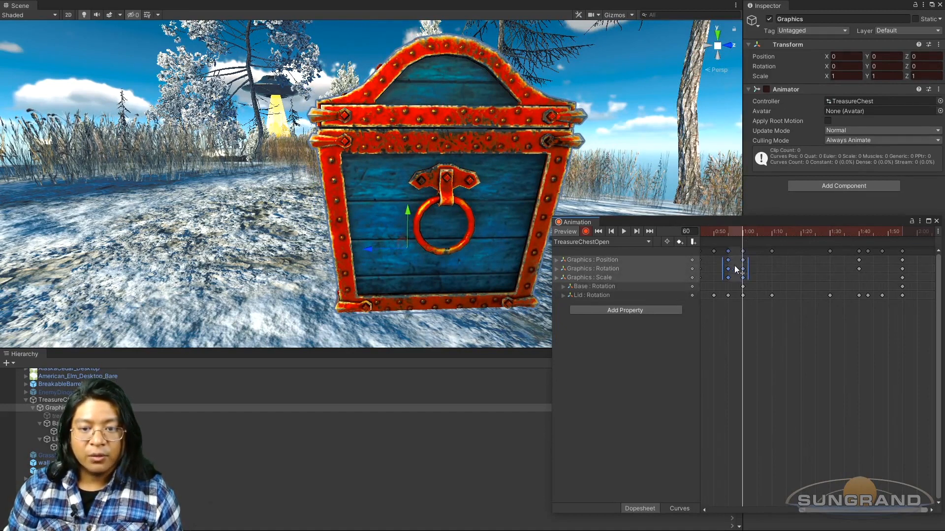
left_click(757, 274)
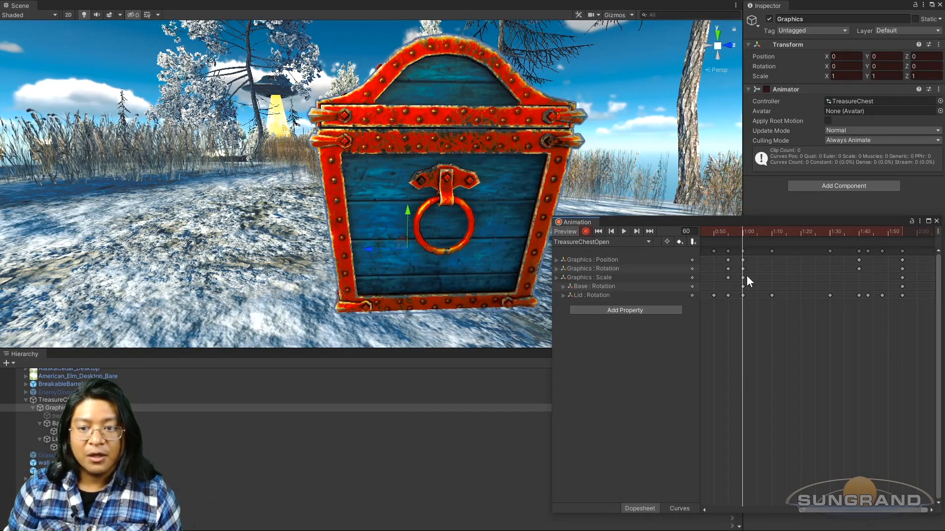
left_click_drag(739, 256, 749, 280)
left_click_drag(827, 232, 866, 229)
key("ctrl+v")
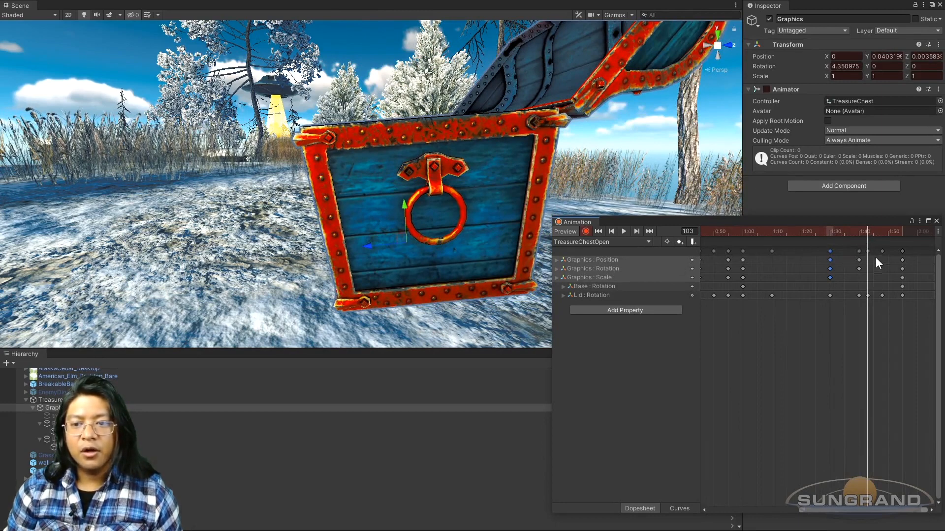
Step: Copy the Graphics Position and Rotation keyframes from frame 100 to frame 103
key("ctrl+v")
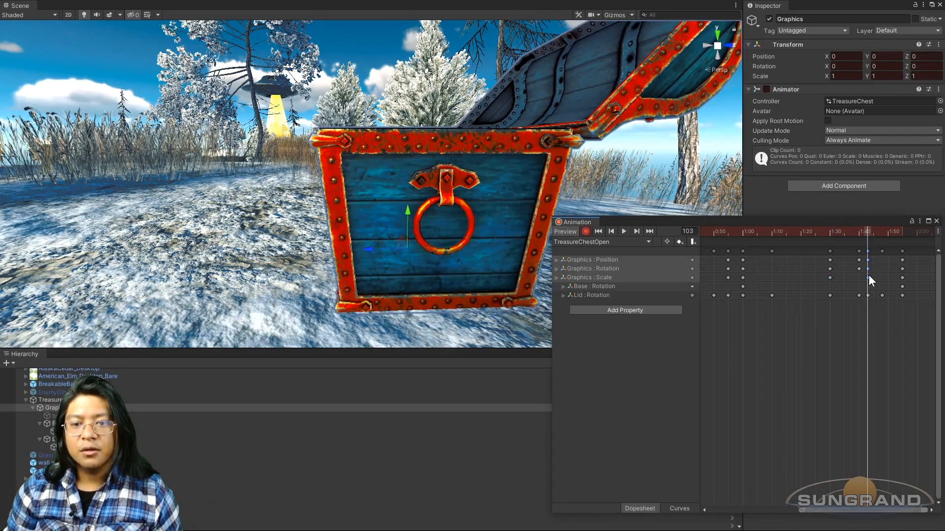
key("Delete")
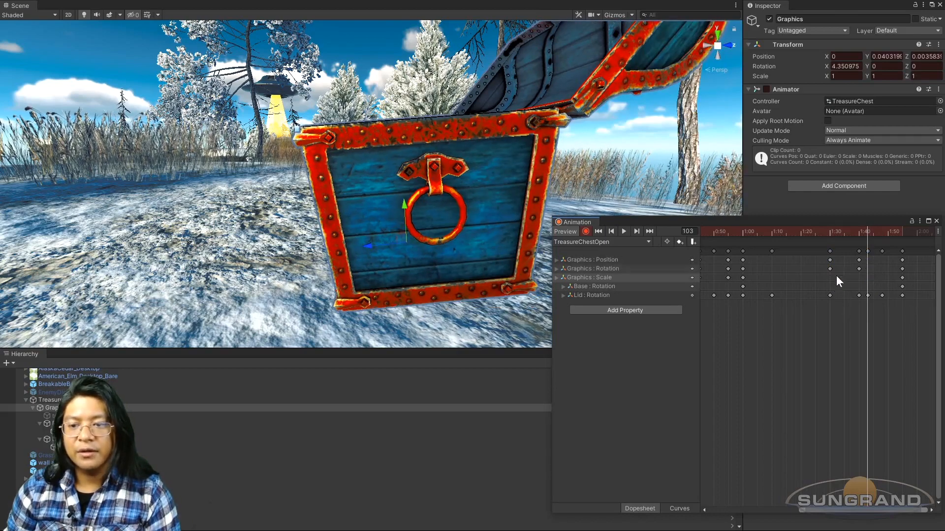
left_click_drag(866, 272, 855, 257)
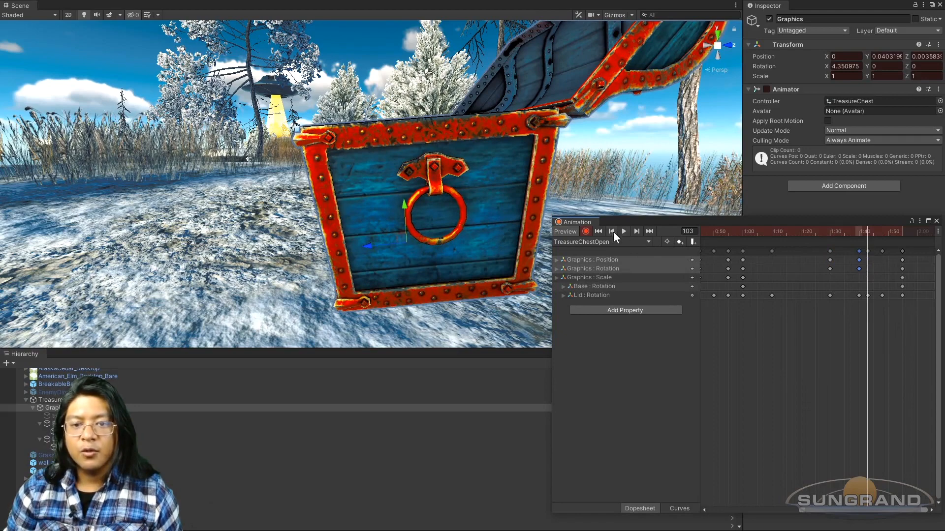
key("ctrl+v")
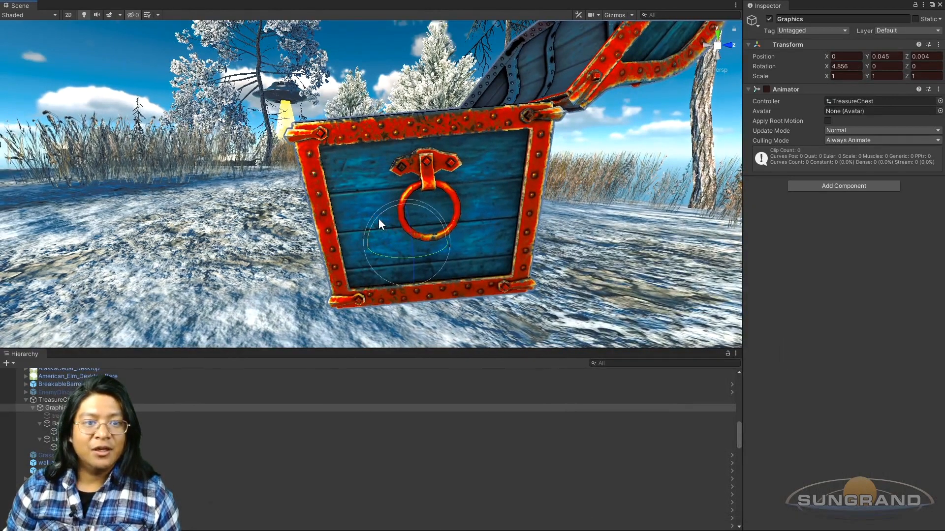
Step: At frame 103, tilt the Graphics object to -7.828 on X and position it at Y 0.079, Z -0.001
left_click_drag(378, 219, 415, 197)
key("w")
left_click_drag(468, 272, 554, 242, "alt")
left_click_drag(413, 200, 336, 208, "alt")
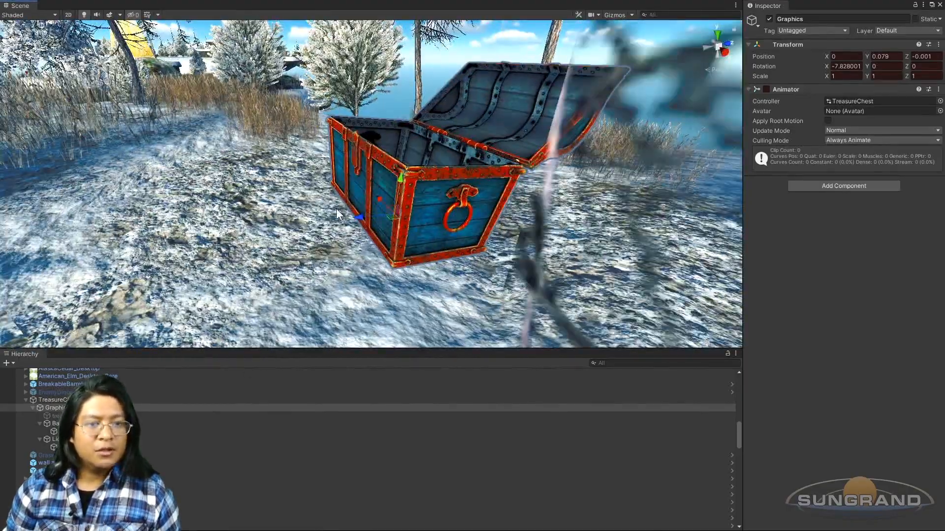
Step: Scrub the timeline from about frame 60 to frame 103 and examine the chest's tilting as the lid opens
key("ctrl+6")
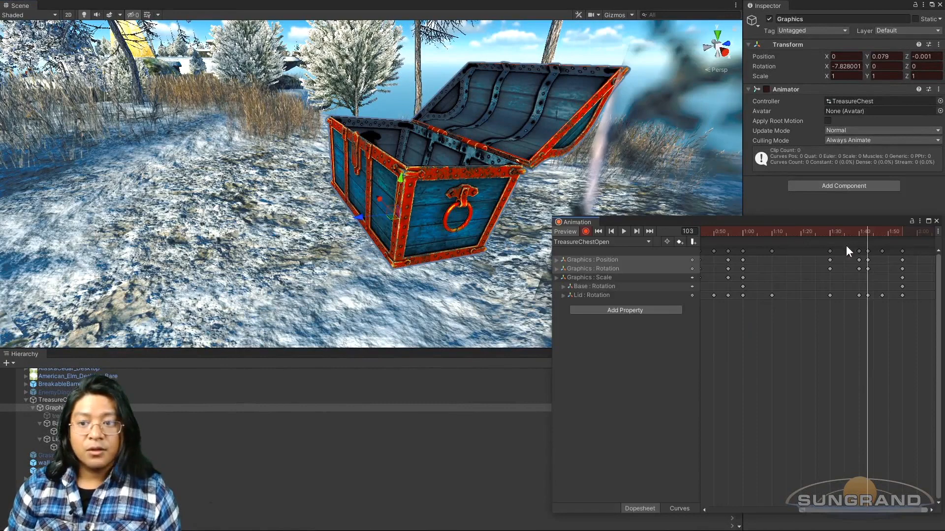
left_click_drag(737, 232, 867, 228)
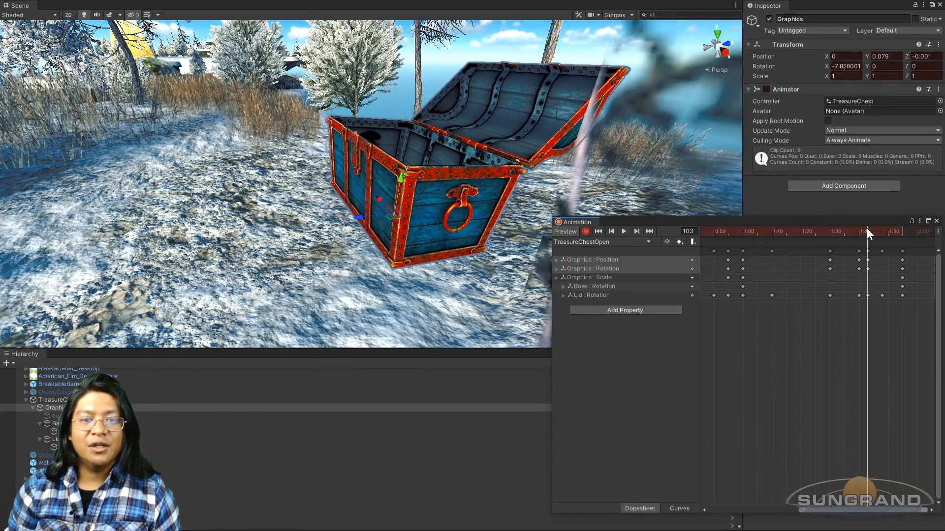
left_click_drag(362, 209, 403, 204, "alt")
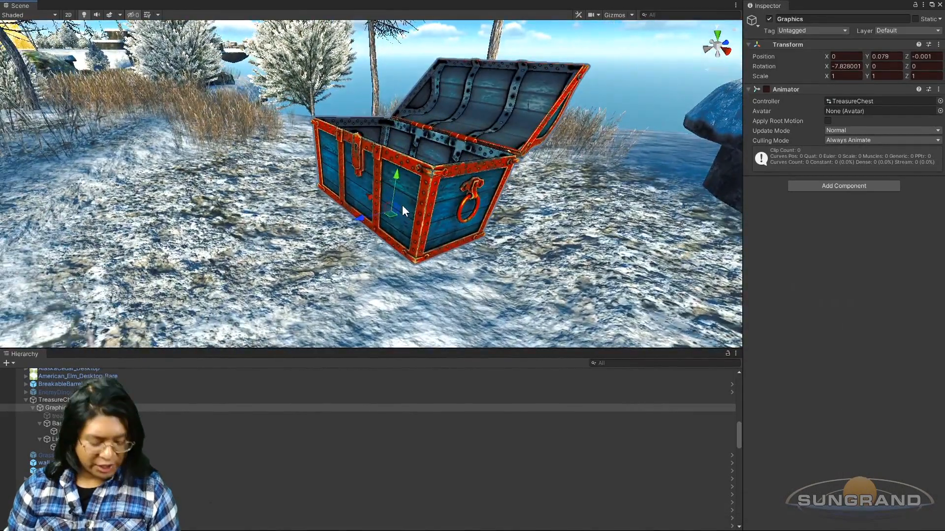
Step: At frame 108, key the Graphics object with an X rotation of 2.368 and a position of Y 0.045, Z 0.004
key("ctrl+6")
left_click_drag(833, 232, 881, 235)
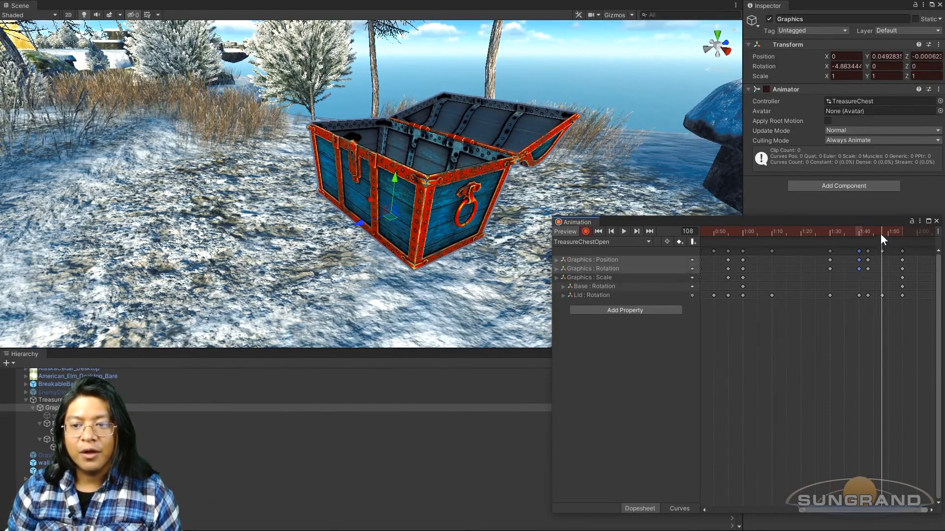
left_click(610, 231)
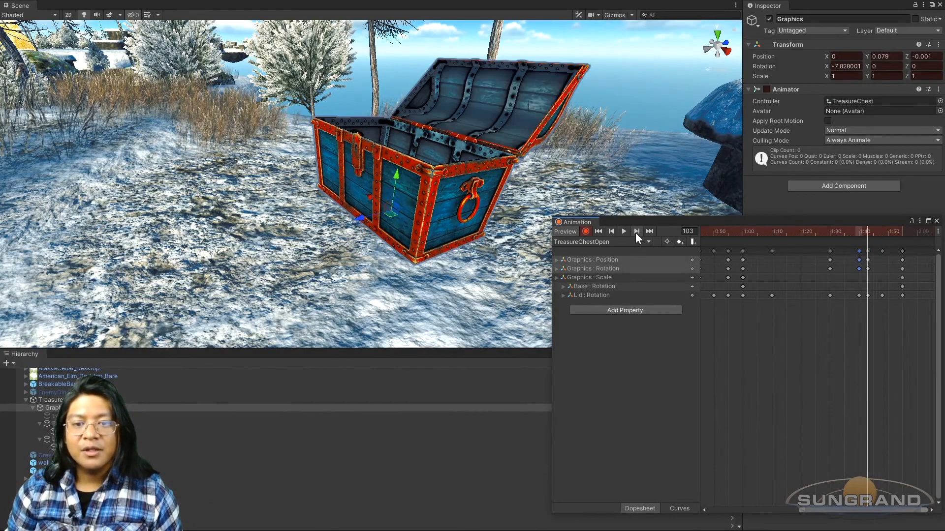
left_click(635, 232)
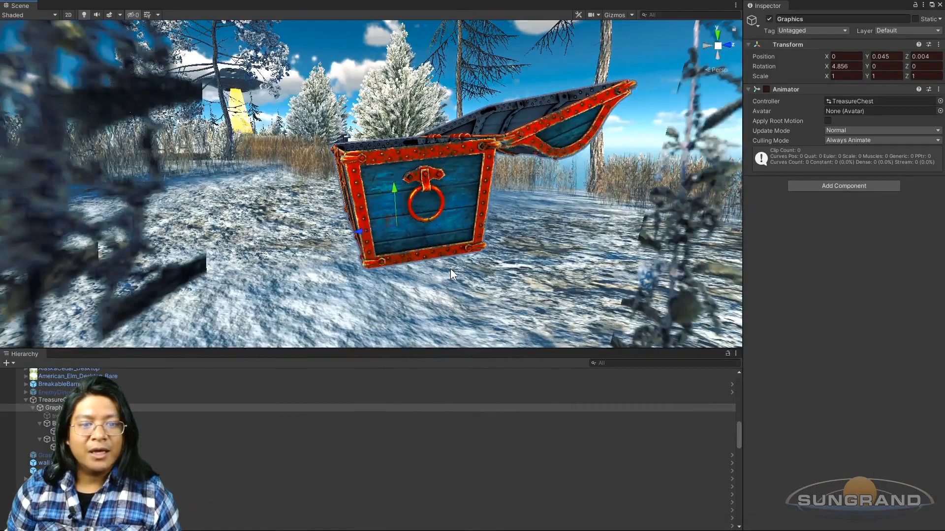
scroll(450, 269, "up", 3)
left_click_drag(450, 269, 419, 225, "alt")
left_click_drag(367, 247, 371, 236)
left_click_drag(371, 237, 381, 247)
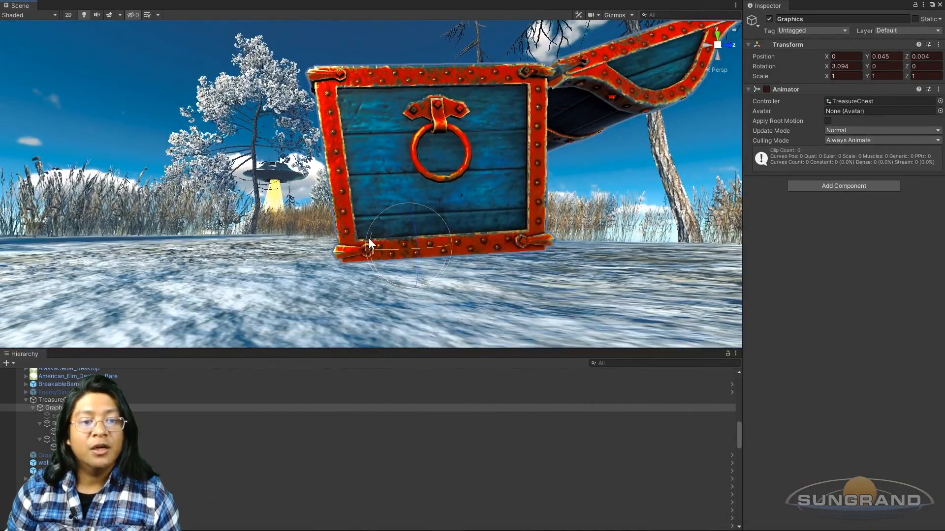
left_click_drag(368, 238, 367, 227)
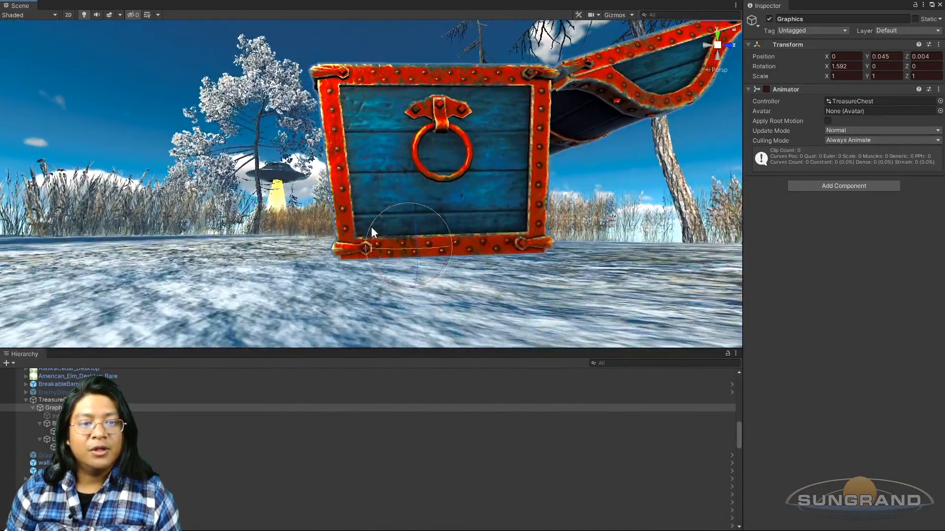
left_click_drag(371, 227, 366, 231)
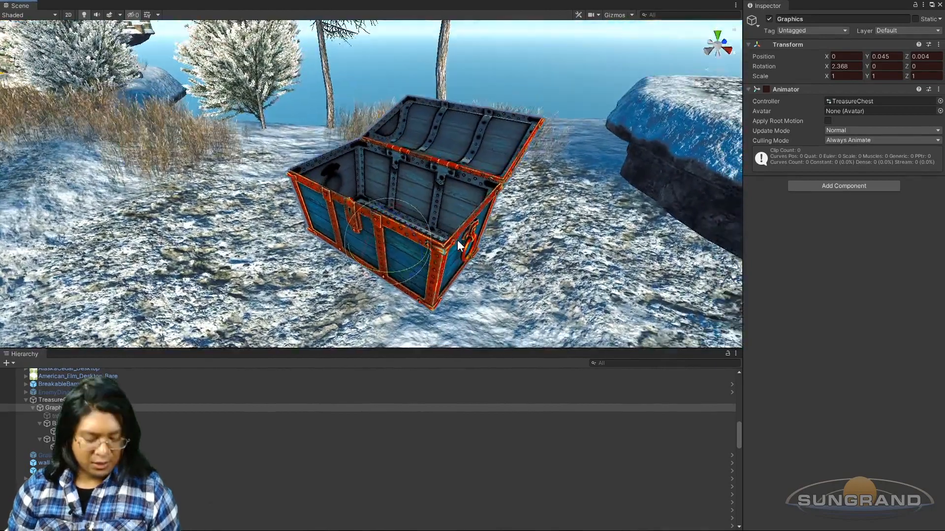
Step: Play back the TreasureChestOpen clip to check the chest's tilt and settling, then stop the preview
key("ctrl+6")
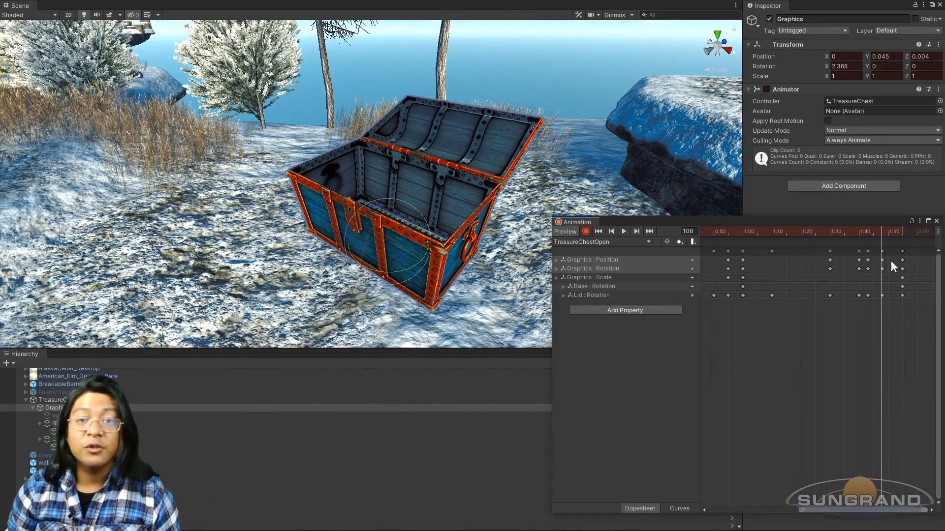
left_click(858, 233)
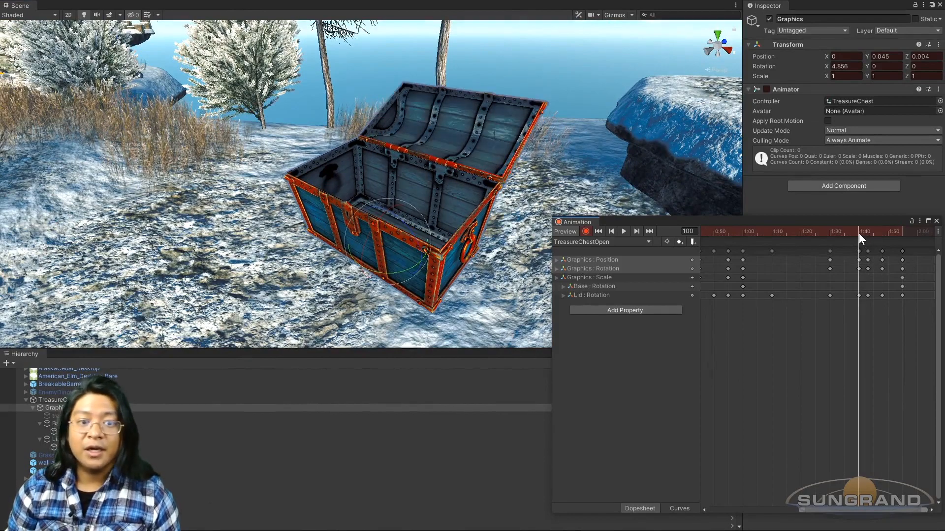
left_click(623, 230)
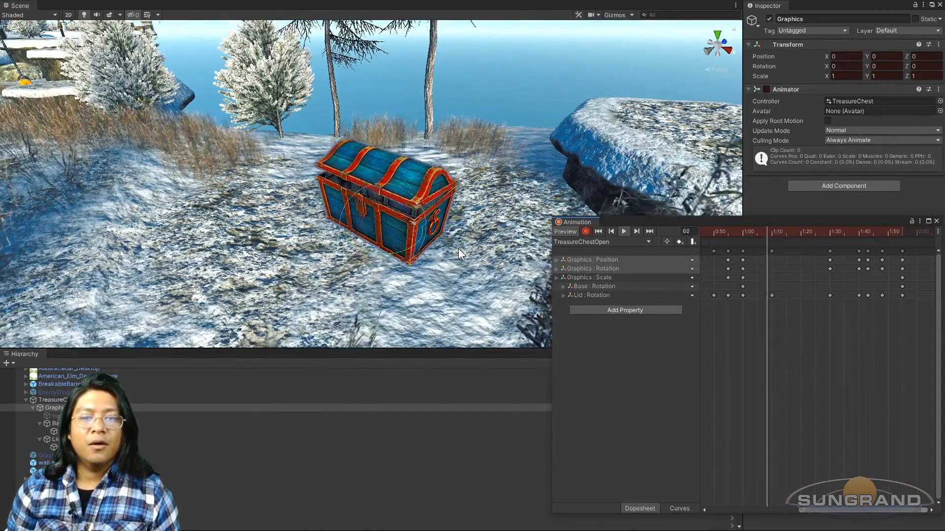
left_click(623, 231)
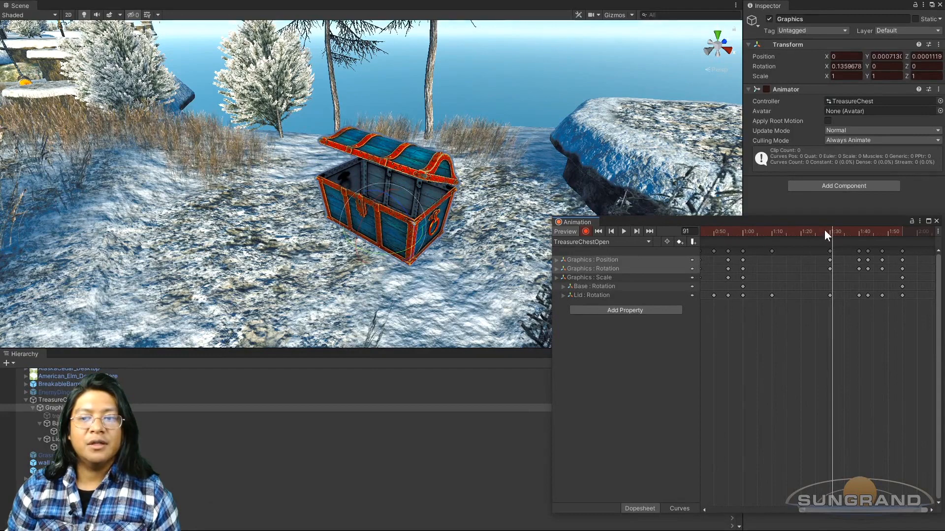
Step: Copy the Graphics Position and Rotation keyframes from frame 90 to frame 96
left_click_drag(829, 229, 848, 237)
left_click_drag(833, 269, 848, 232)
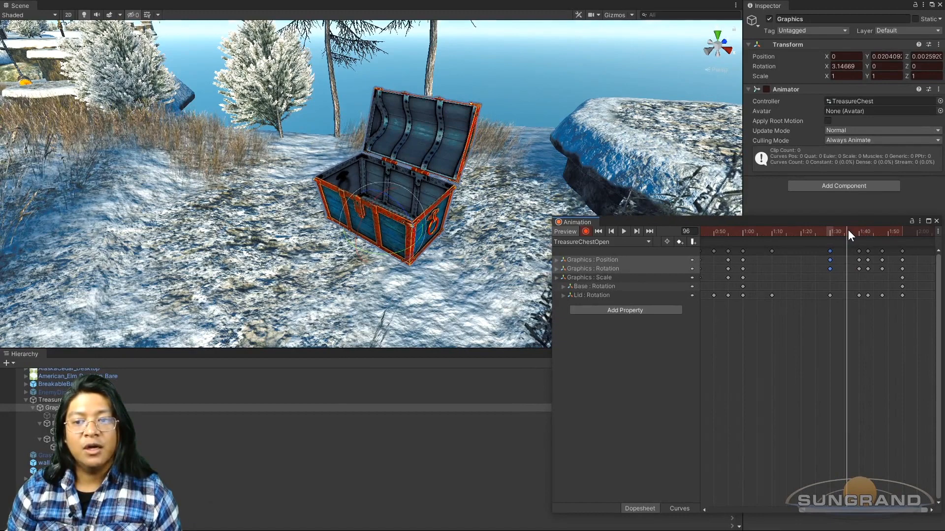
left_click(848, 229)
left_click(848, 229)
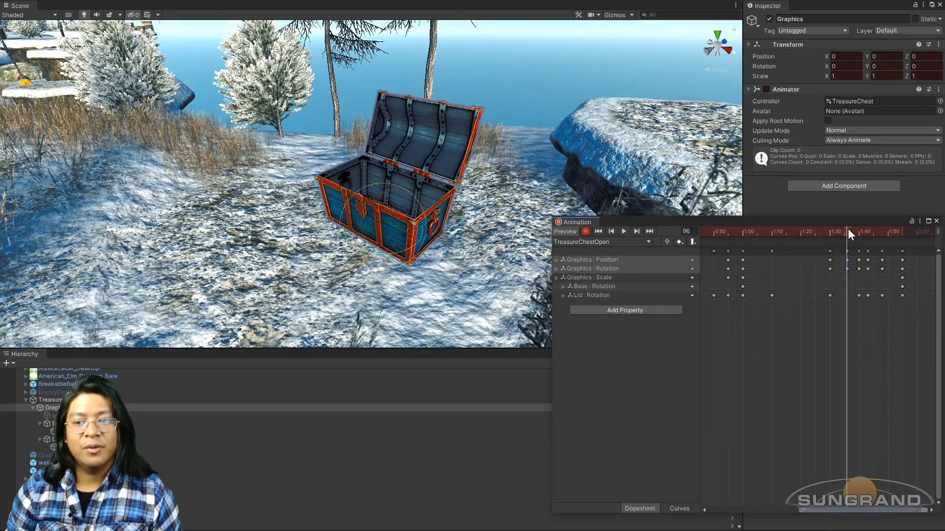
Step: At frame 100, tilt the Graphics object to 7.003 on X and position it at Y 0.059, Z 0.006
left_click_drag(828, 232, 857, 240)
left_click_drag(497, 255, 425, 254, "alt")
scroll(426, 254, "up", 6)
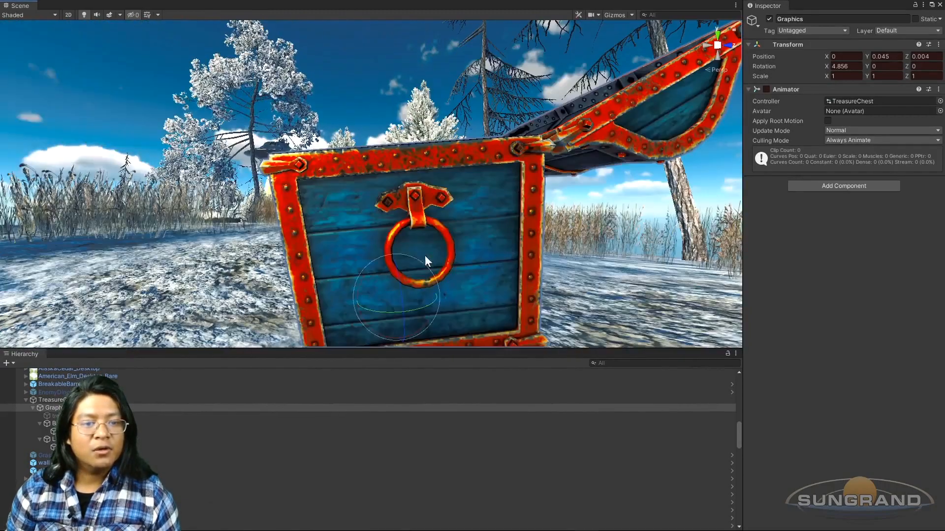
key("ctrl+6")
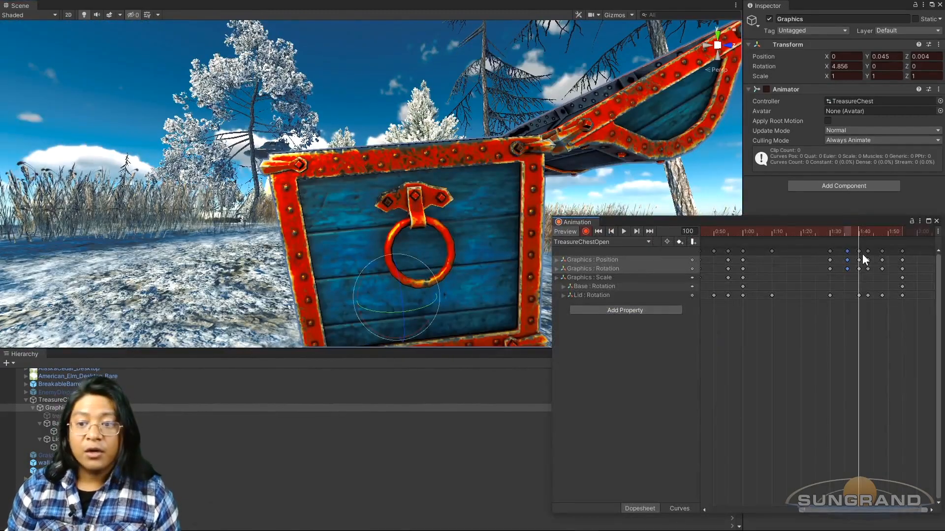
left_click(614, 231)
left_click(637, 231)
left_click_drag(444, 283, 387, 247, "alt")
key("w")
left_click_drag(419, 216, 478, 261)
scroll(467, 241, "down", 3)
middle_click_drag(463, 226, 457, 232)
left_click_drag(457, 232, 466, 264, "alt")
scroll(463, 264, "down", 3)
Step: Play the TreasureChestOpen clip and examine the chest's whole rattle, opening and bounce from several angles
key("ctrl+6")
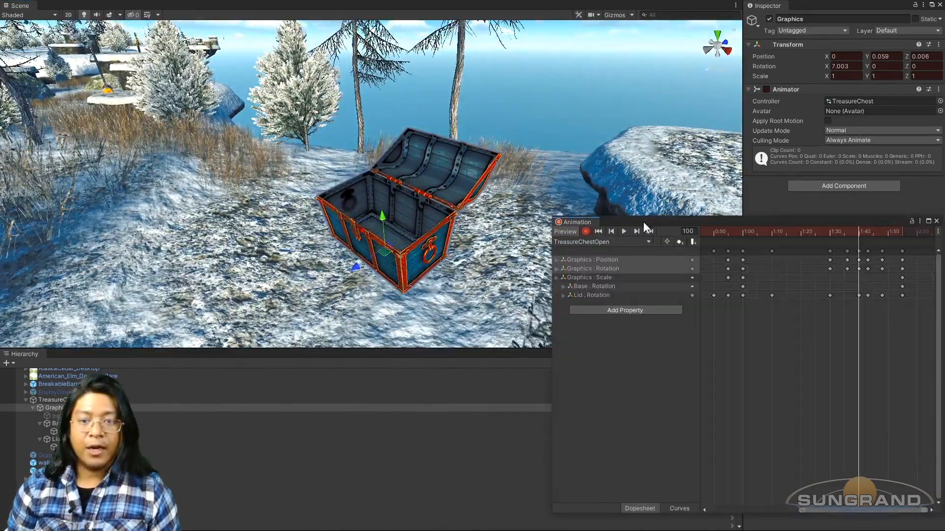
left_click(623, 230)
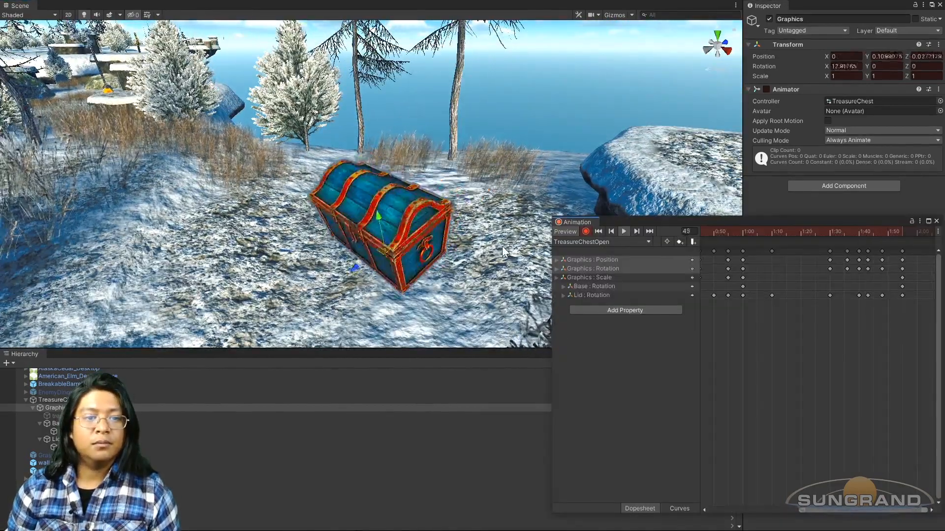
scroll(495, 249, "down", 3)
left_click_drag(495, 249, 487, 216, "alt")
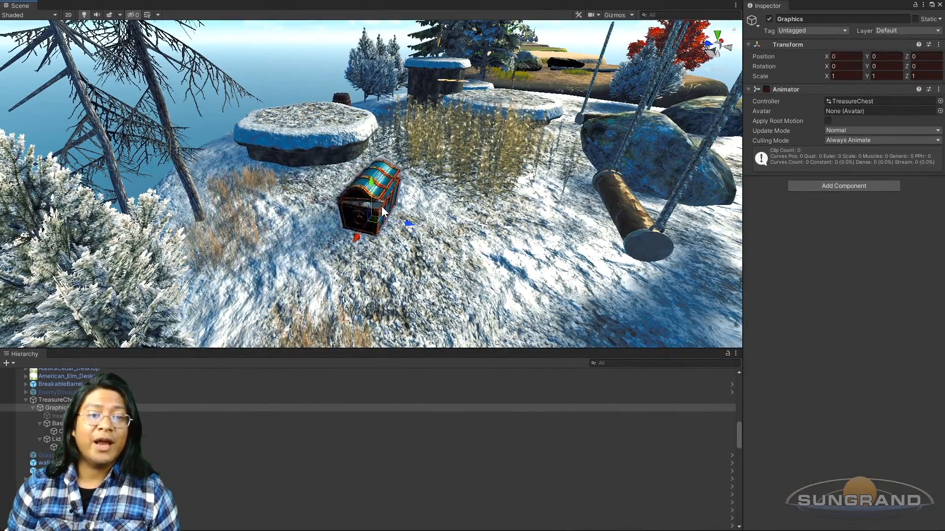
key("f")
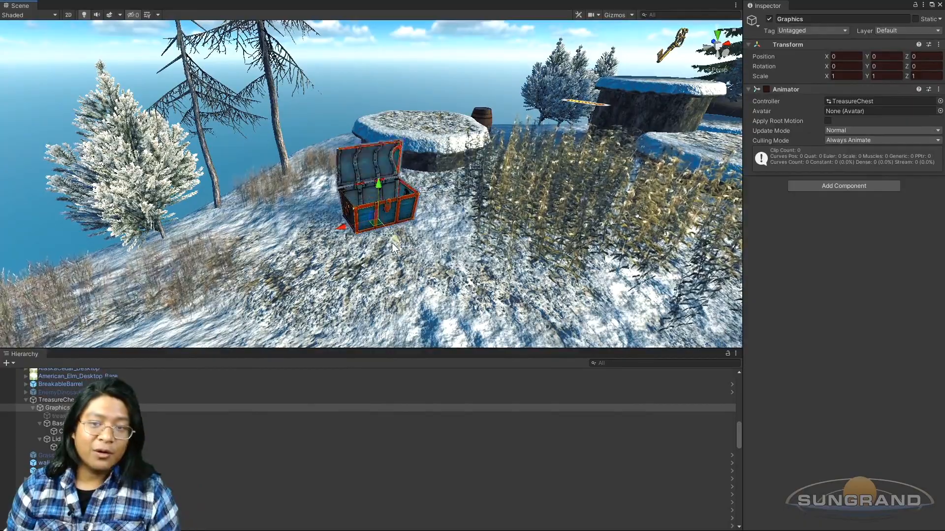
left_click_drag(513, 191, 348, 214, "alt")
scroll(394, 226, "up", 5)
left_click_drag(443, 227, 384, 243, "alt")
scroll(379, 247, "down", 2)
scroll(383, 241, "down", 2)
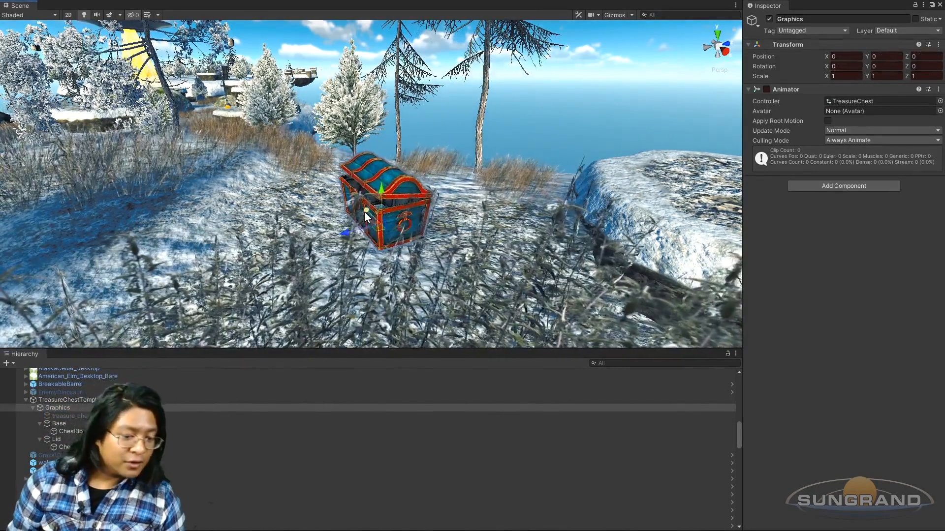
left_click_drag(366, 212, 447, 258, "alt")
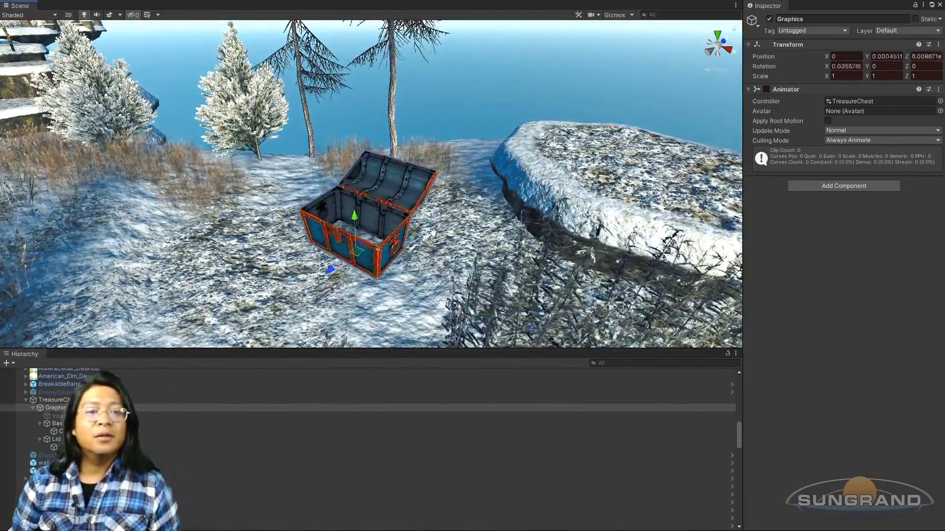
left_click_drag(432, 231, 451, 253, "alt")
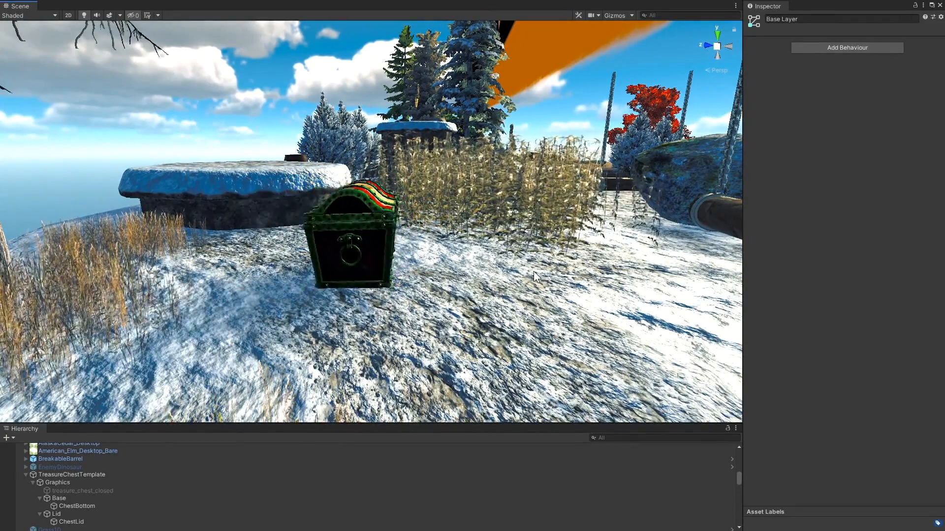
Step: Examine the red and green chest's animation up close and from different sides of the scene
left_click_drag(561, 256, 464, 281, "alt")
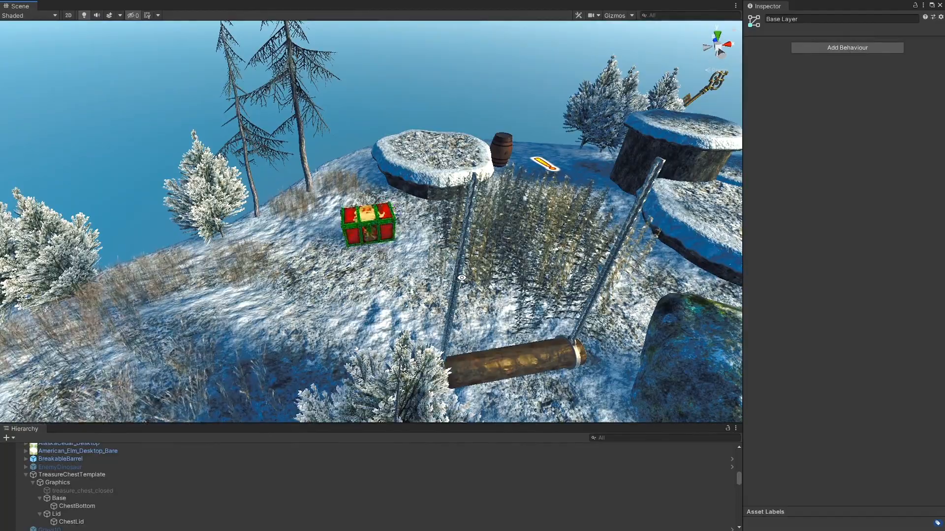
left_click_drag(462, 278, 382, 274, "alt")
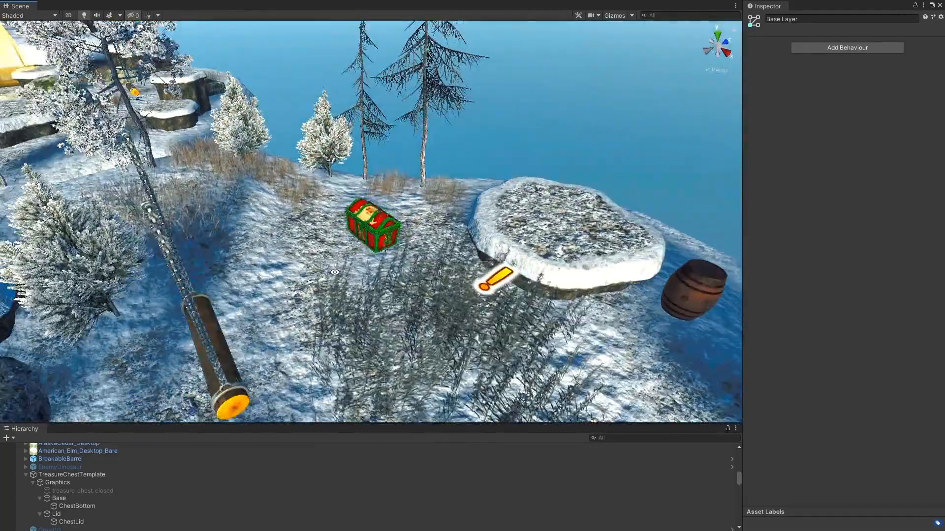
scroll(379, 283, "up", 5)
scroll(379, 282, "up", 4)
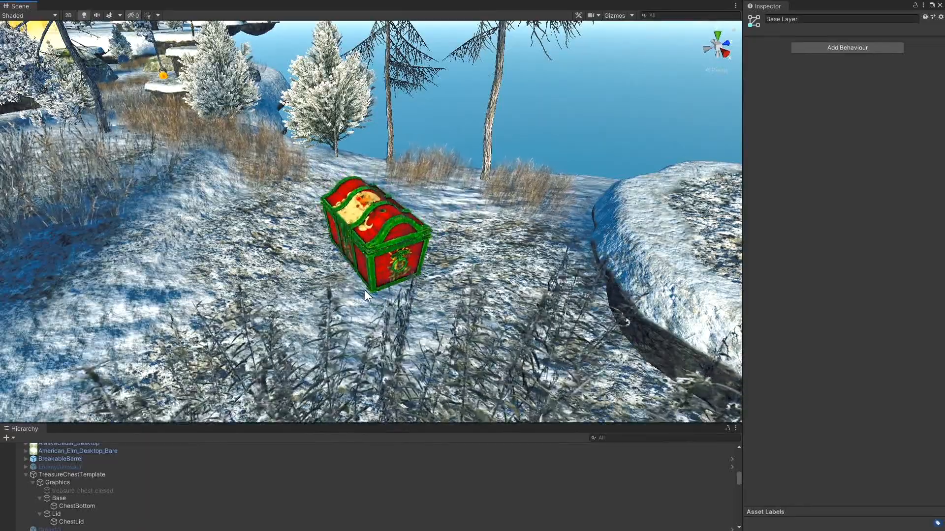
scroll(364, 290, "down", 3)
left_click_drag(360, 290, 436, 274, "alt")
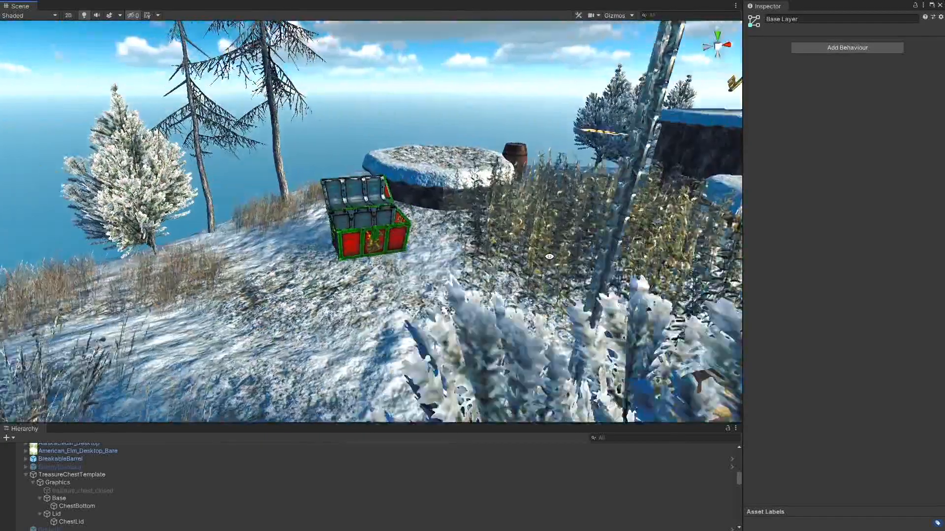
scroll(433, 275, "up", 3)
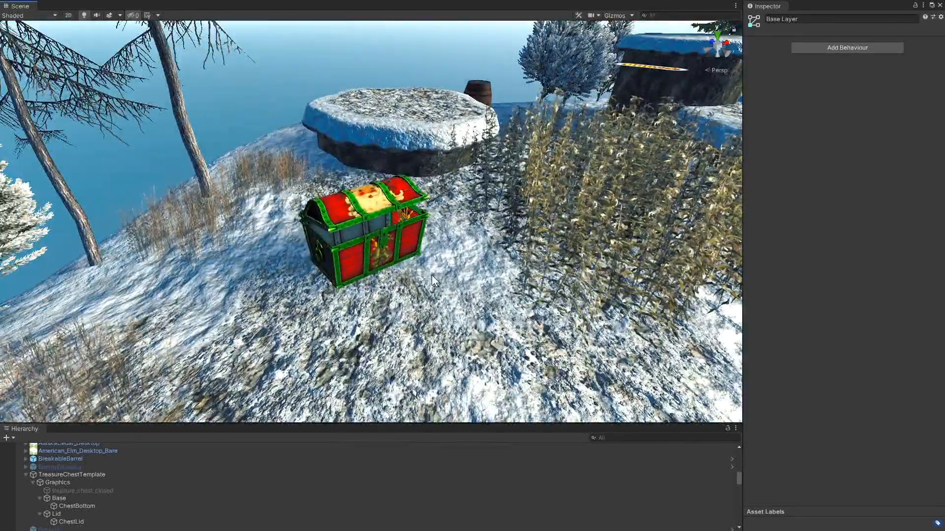
scroll(431, 276, "up", 2)
left_click_drag(430, 276, 436, 251, "alt")
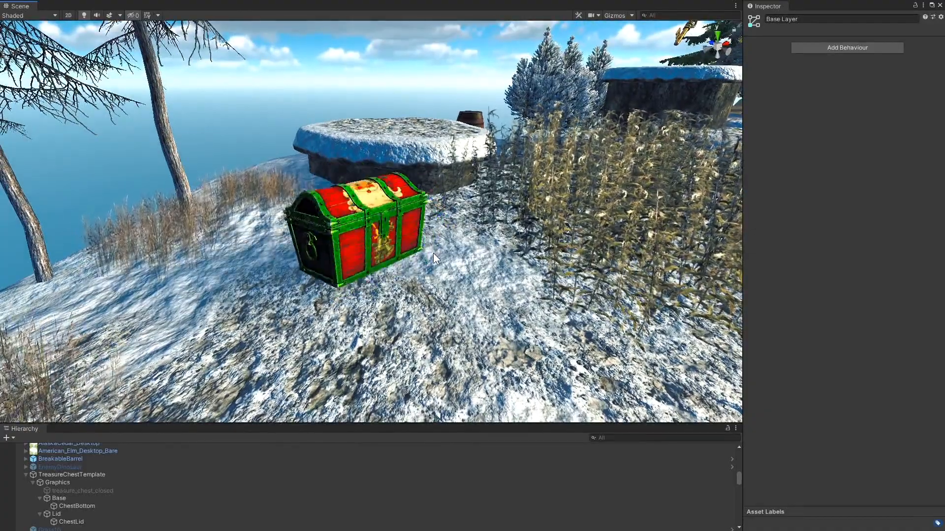
left_click_drag(433, 253, 461, 238, "alt")
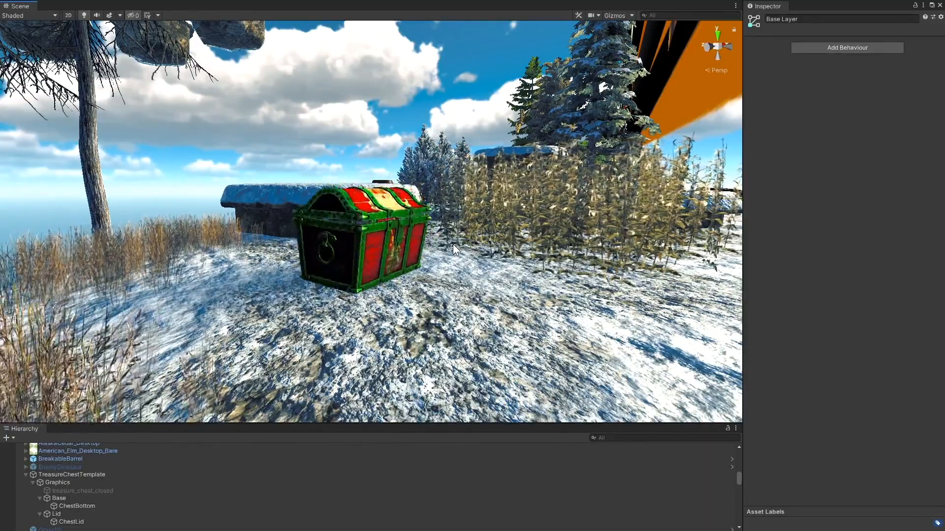
left_click_drag(453, 244, 532, 302, "alt")
left_click_drag(462, 299, 538, 234, "alt")
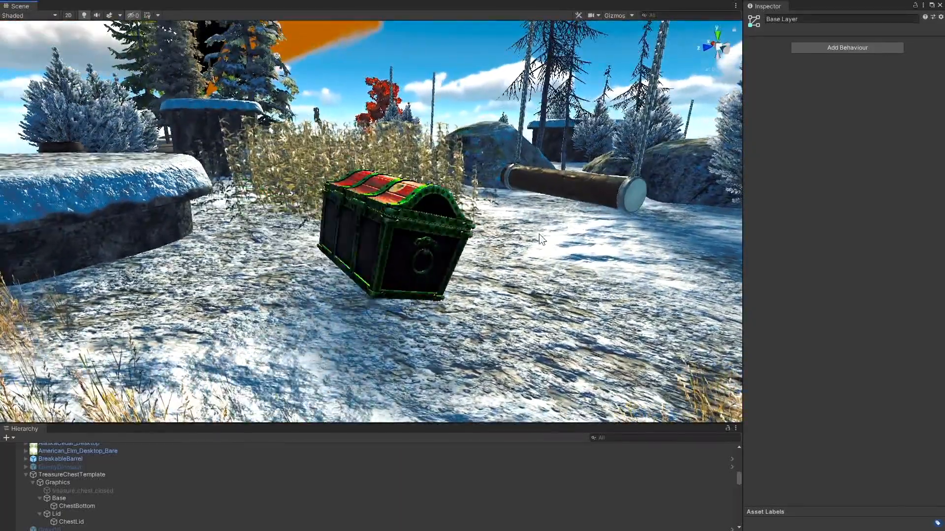